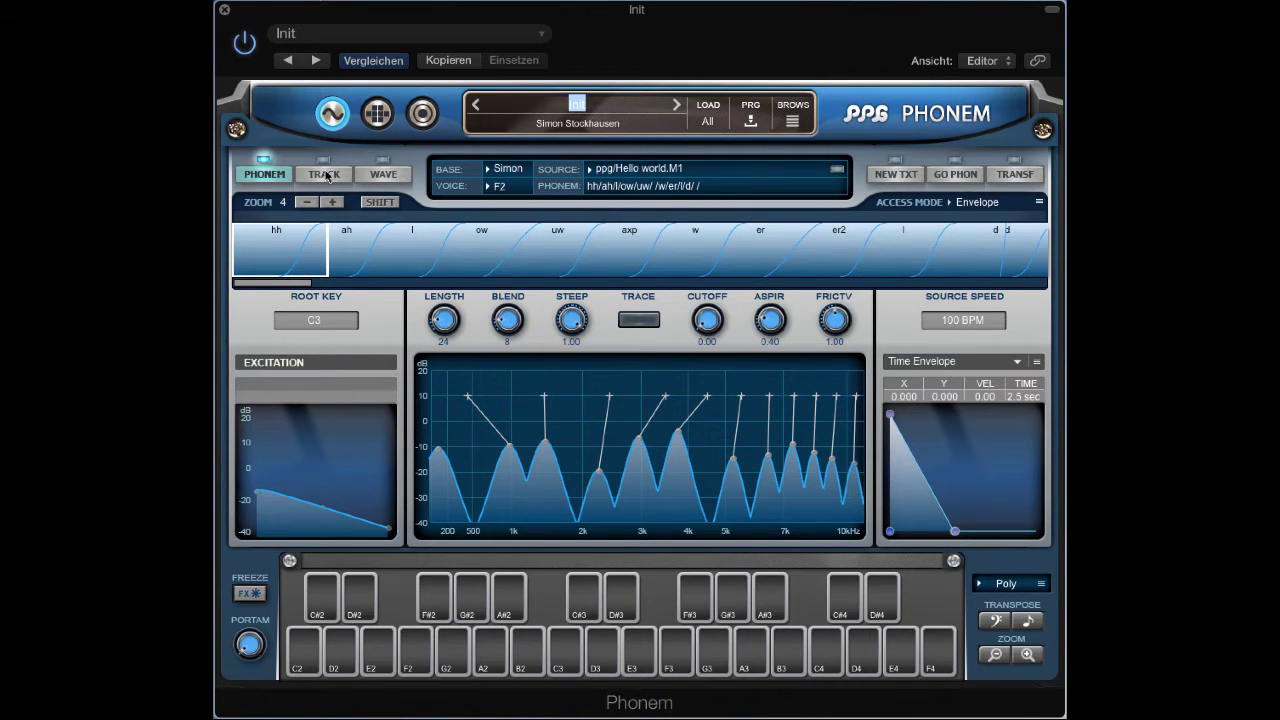
# - Glance at the pitch track editor, then return to the phoneme spectrum page
pyautogui.click(324, 175)
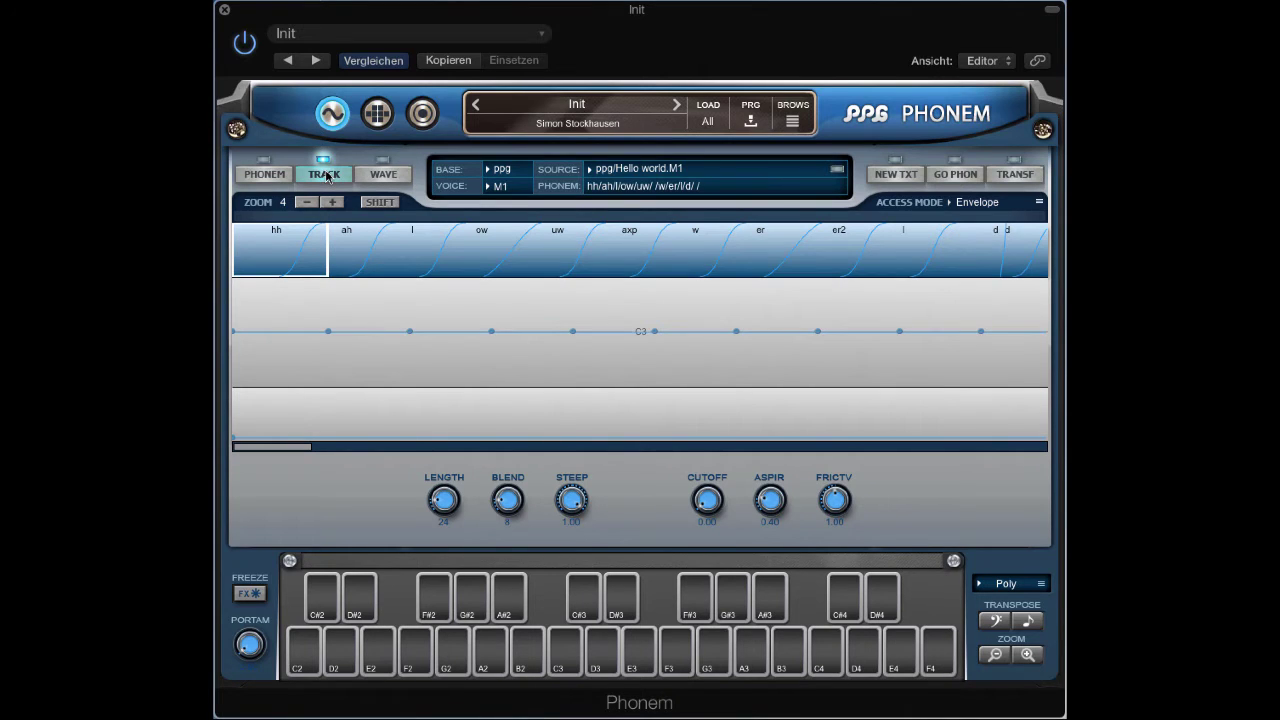
pyautogui.click(265, 176)
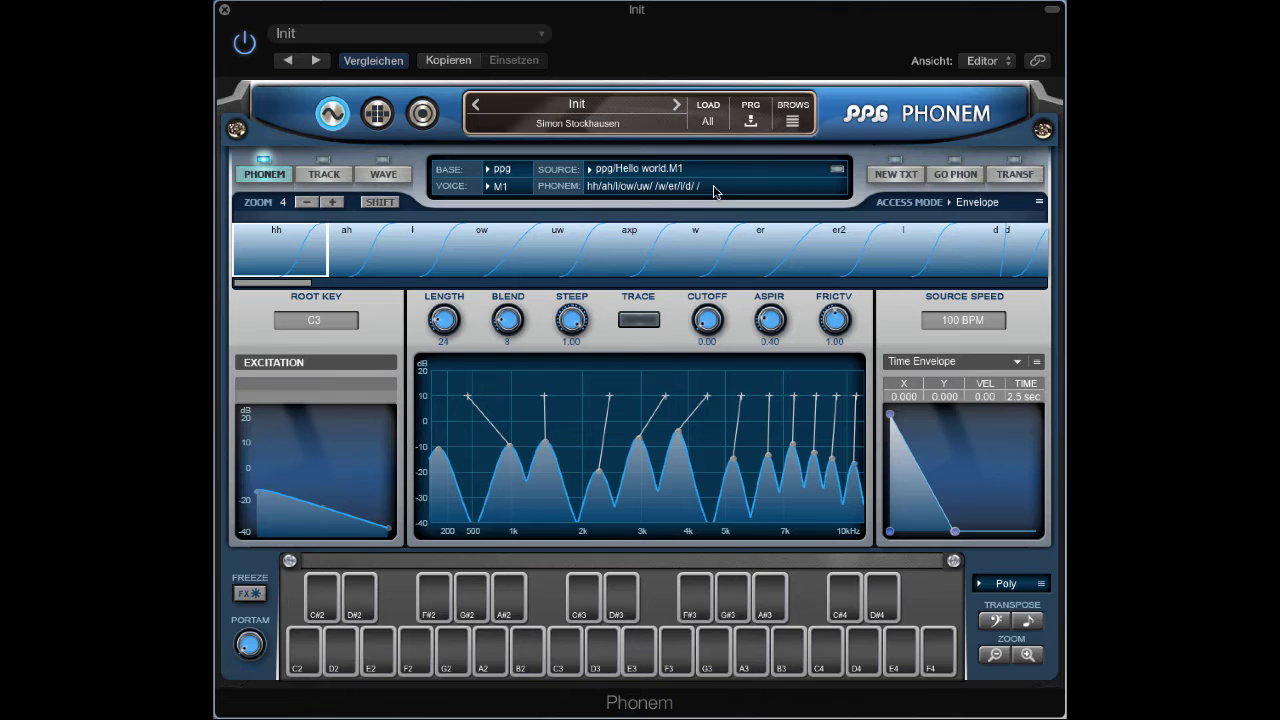
# - Enter 'spring time and the birds are singing' as the source text and generate its phonemes
pyautogui.click(905, 174)
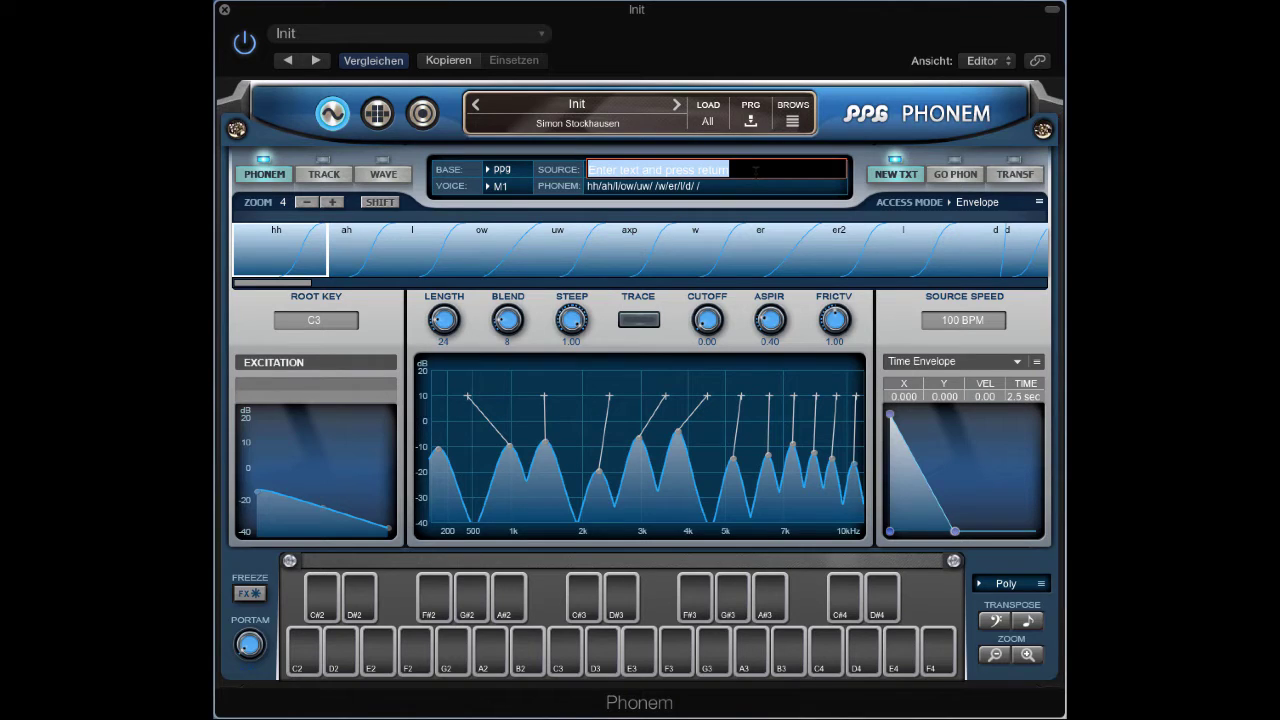
pyautogui.write('spri')
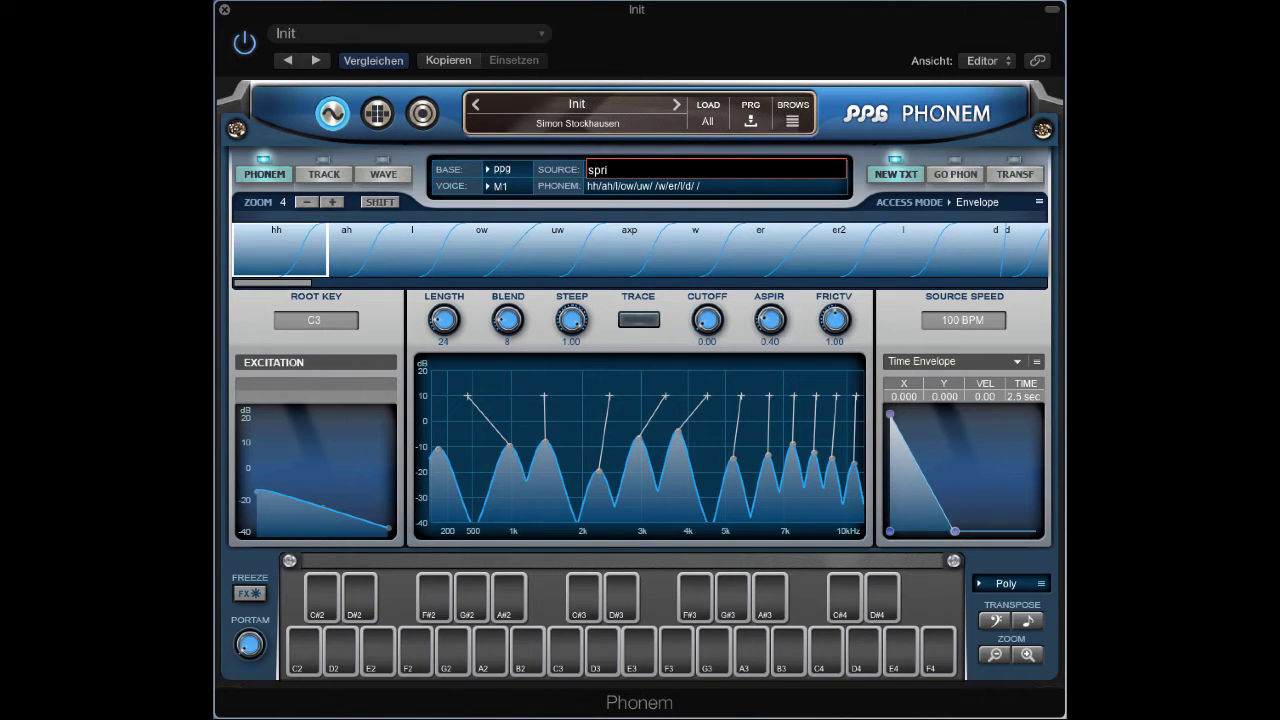
pyautogui.write('ng time and the birds are singing')
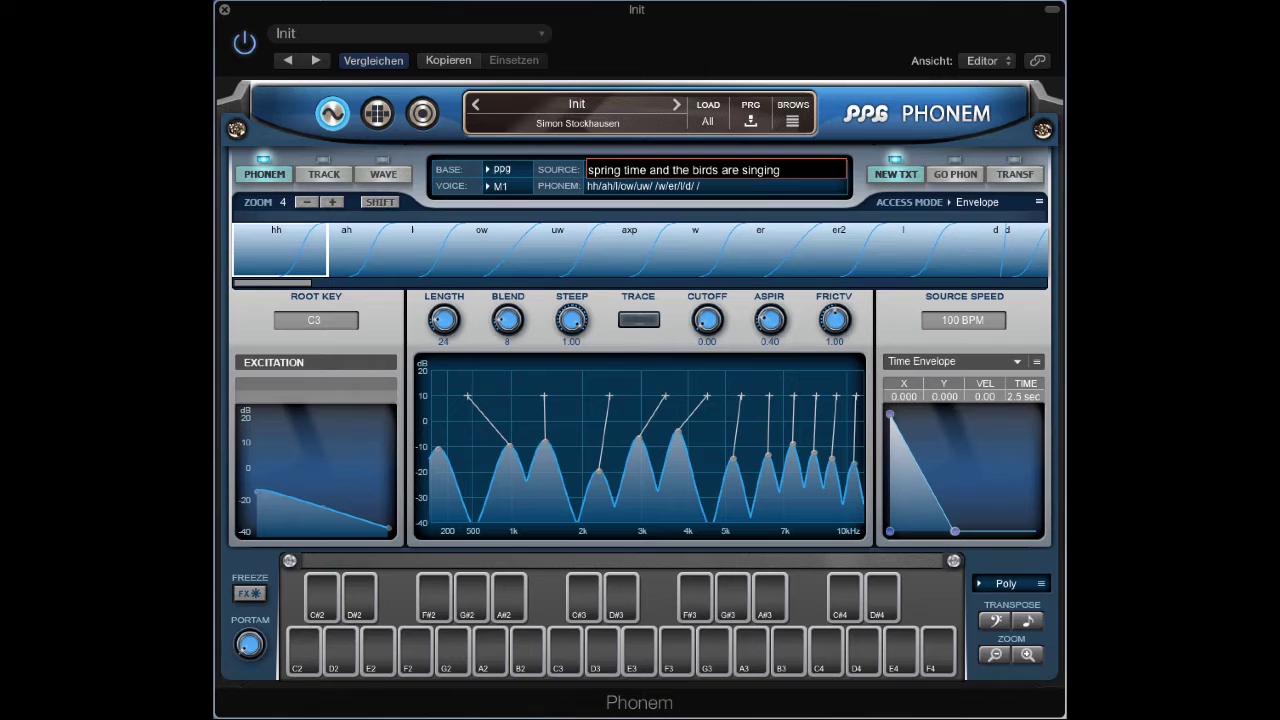
pyautogui.press('Return')
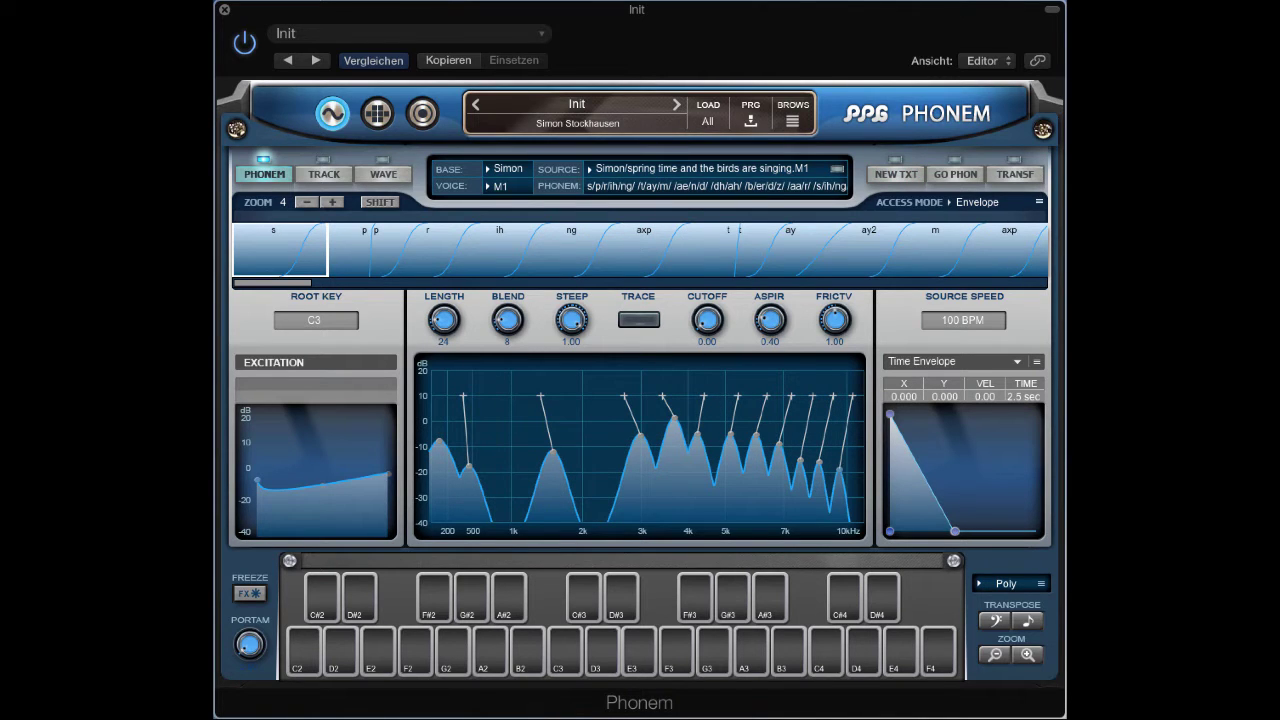
# - Switch the voice to F2 and regenerate the phrase's phonemes
pyautogui.click(487, 191)
pyautogui.click(515, 262)
pyautogui.click(686, 172)
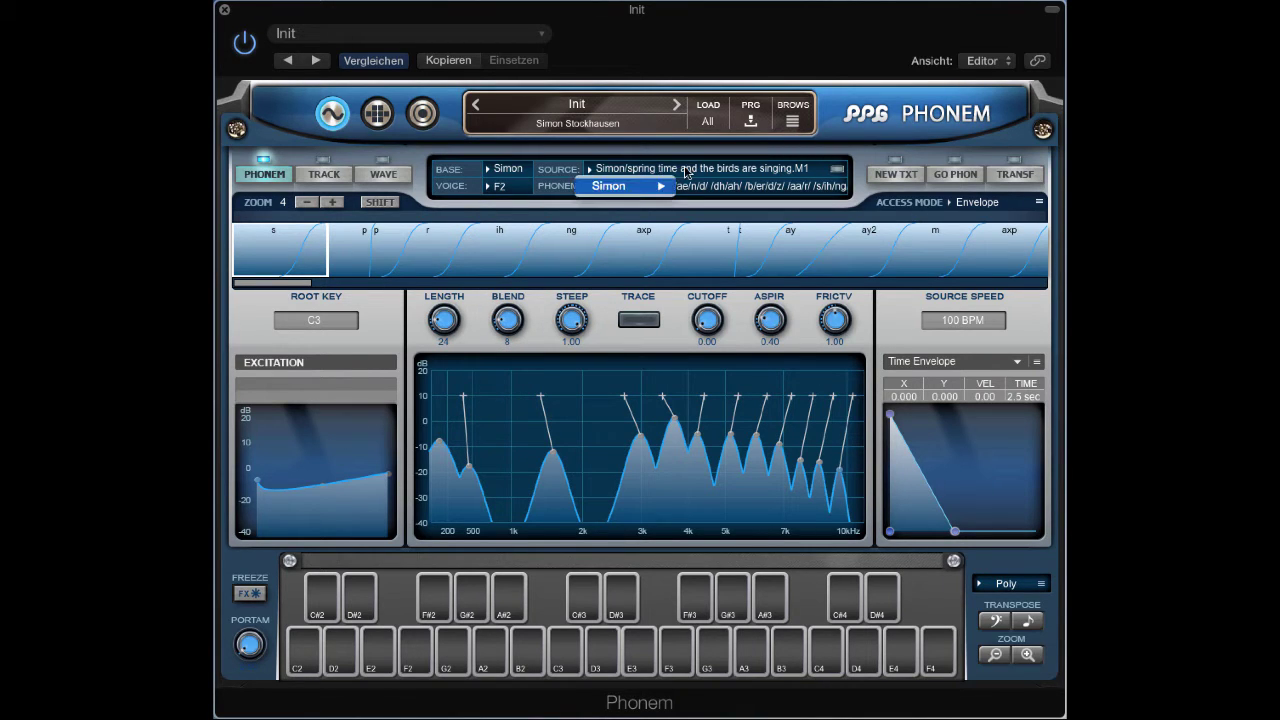
pyautogui.click(905, 177)
pyautogui.click(905, 177)
pyautogui.click(826, 171)
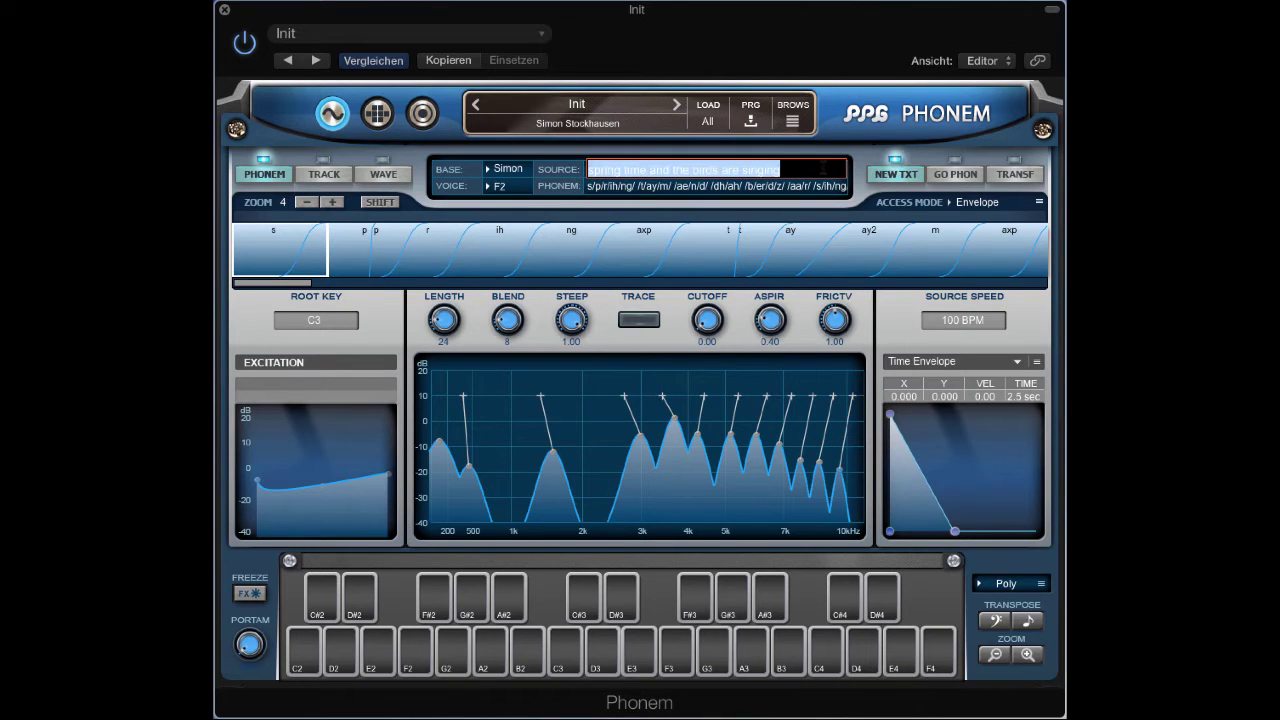
pyautogui.press('Return')
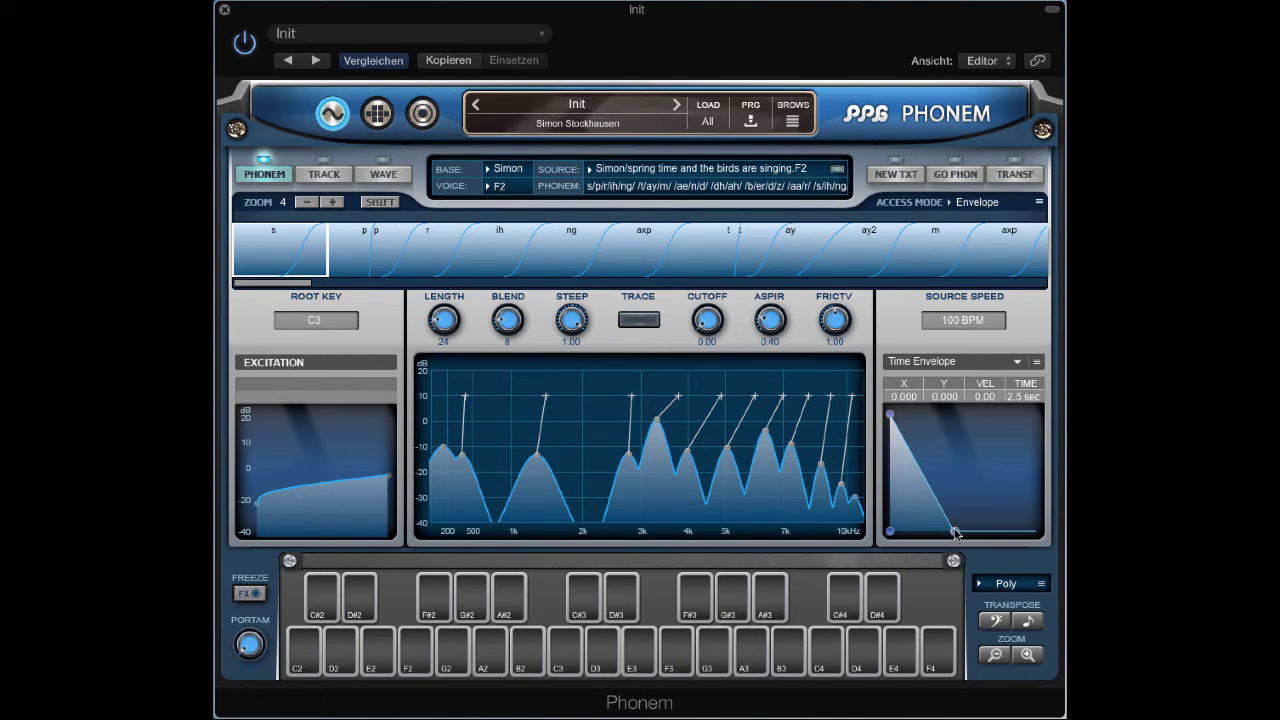
# - Drag the time envelope end out to 5.0 sec (X 0.858) and zoom out the view
pyautogui.moveTo(958, 533); pyautogui.dragTo(1058, 540)
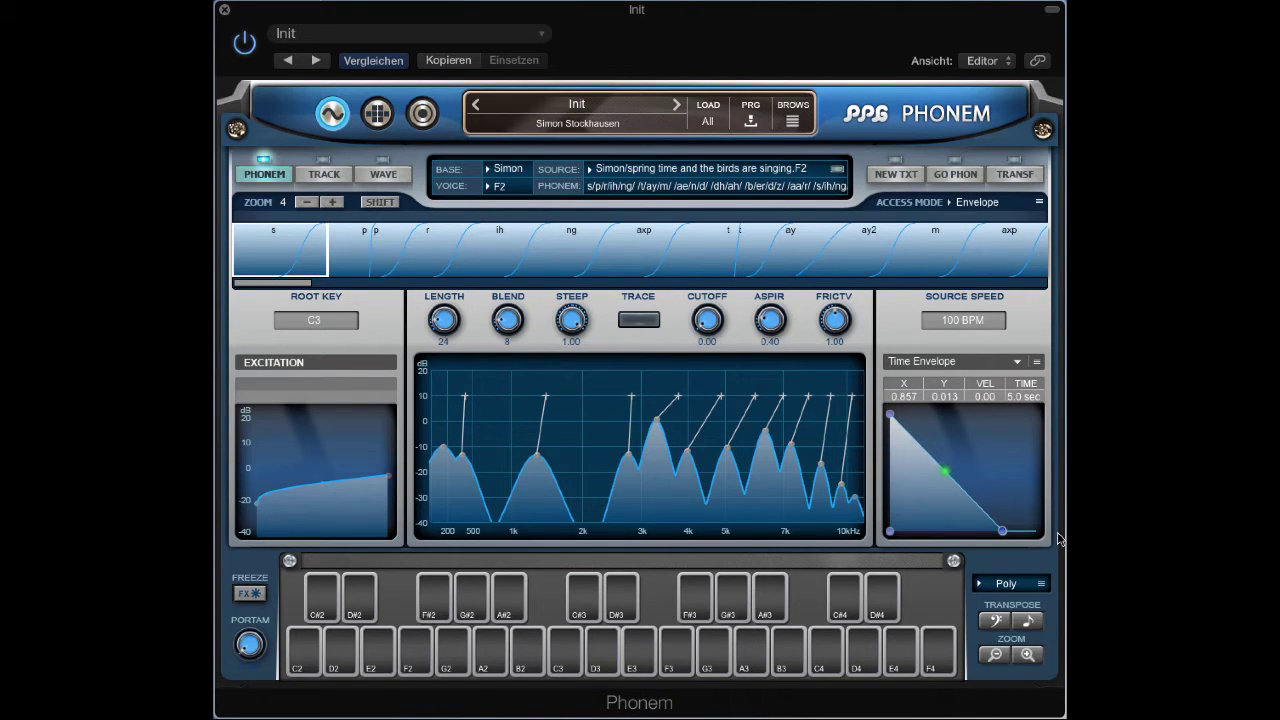
pyautogui.click(308, 204)
pyautogui.click(308, 204)
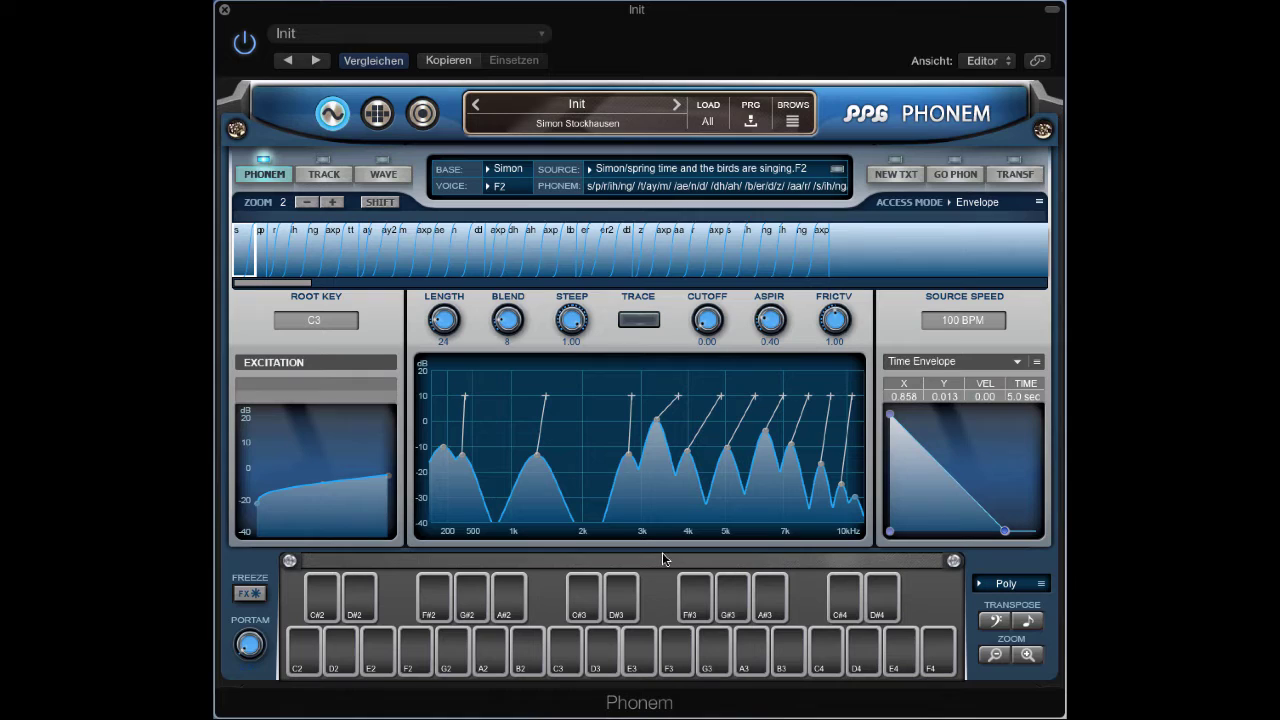
# - Raise the root key from C3 to C5 and play a note to audition the F2 phrase
pyautogui.click(330, 178)
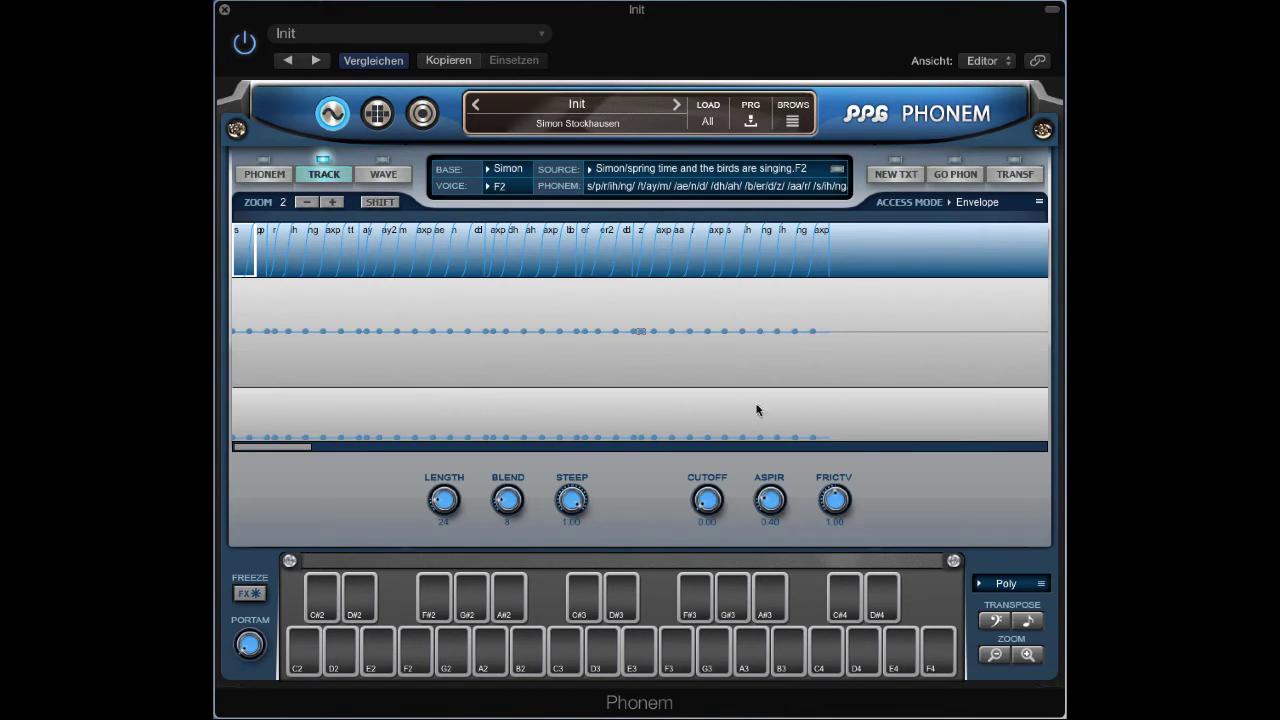
pyautogui.click(333, 203)
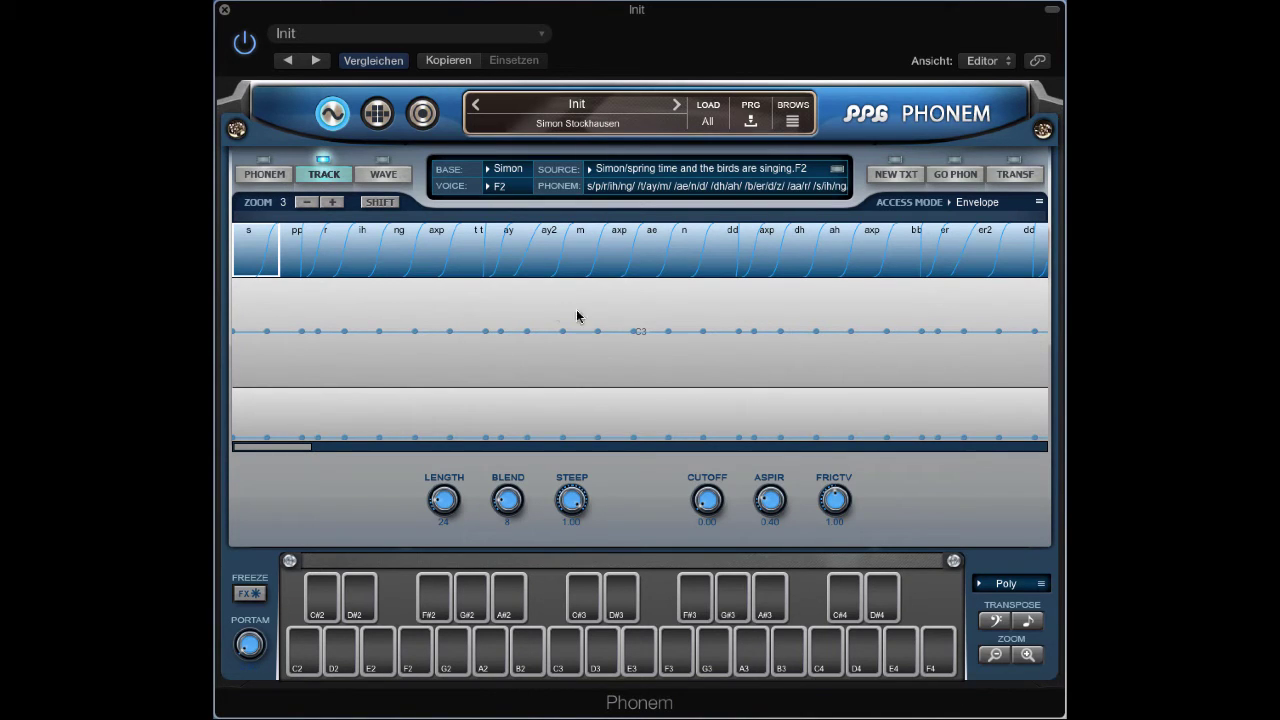
pyautogui.click(255, 178)
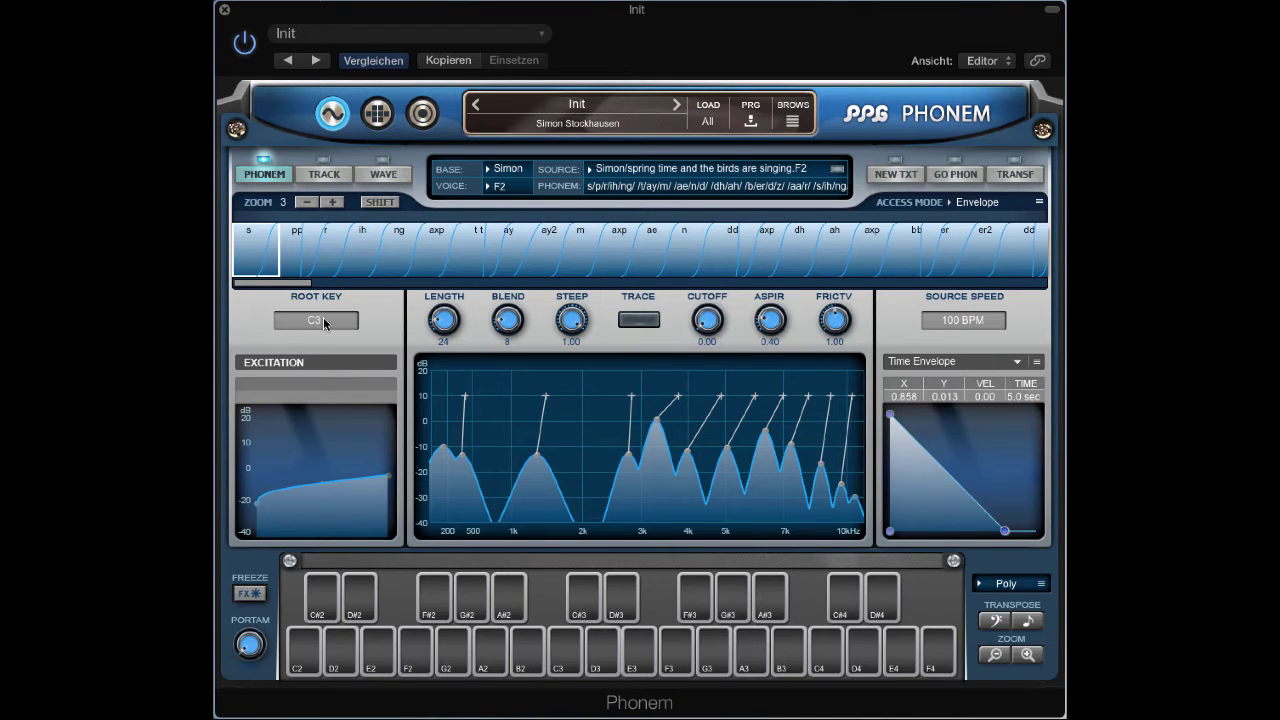
pyautogui.moveTo(324, 322); pyautogui.dragTo(328, 281)
pyautogui.press('a')
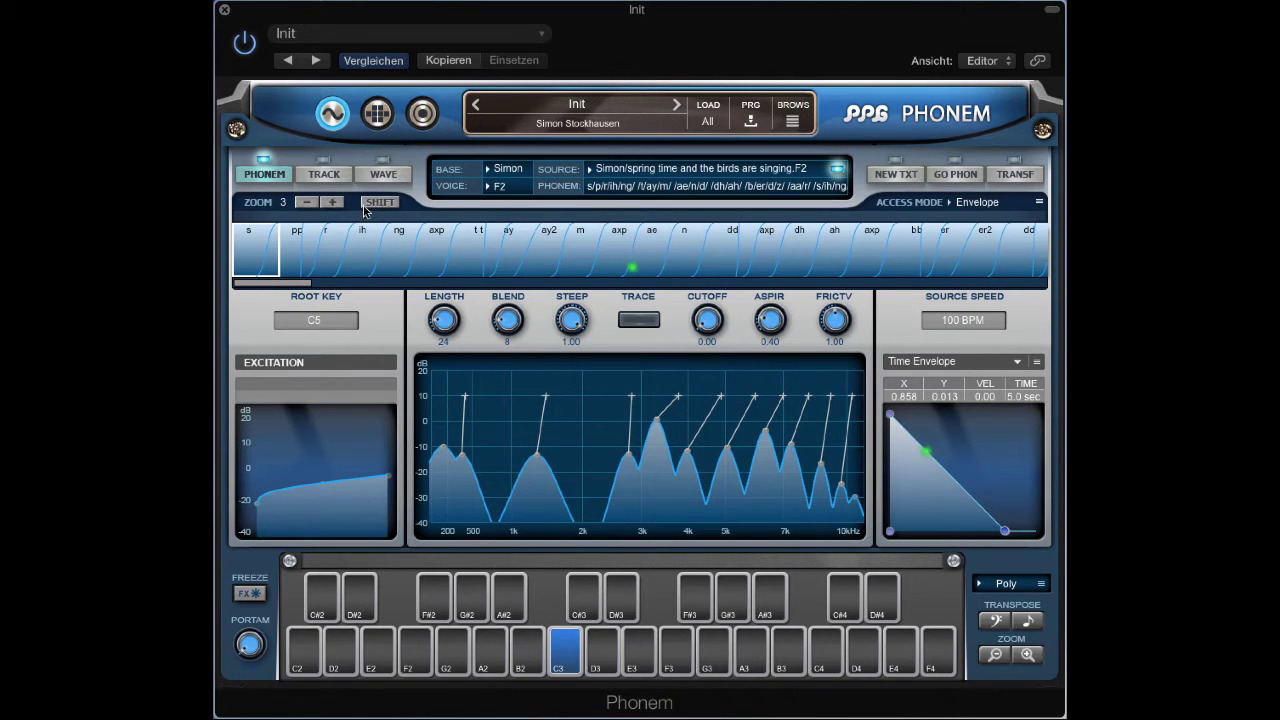
# - Save the phoneme resource, leaving the pitch track editor at zoom 4
pyautogui.click(331, 177)
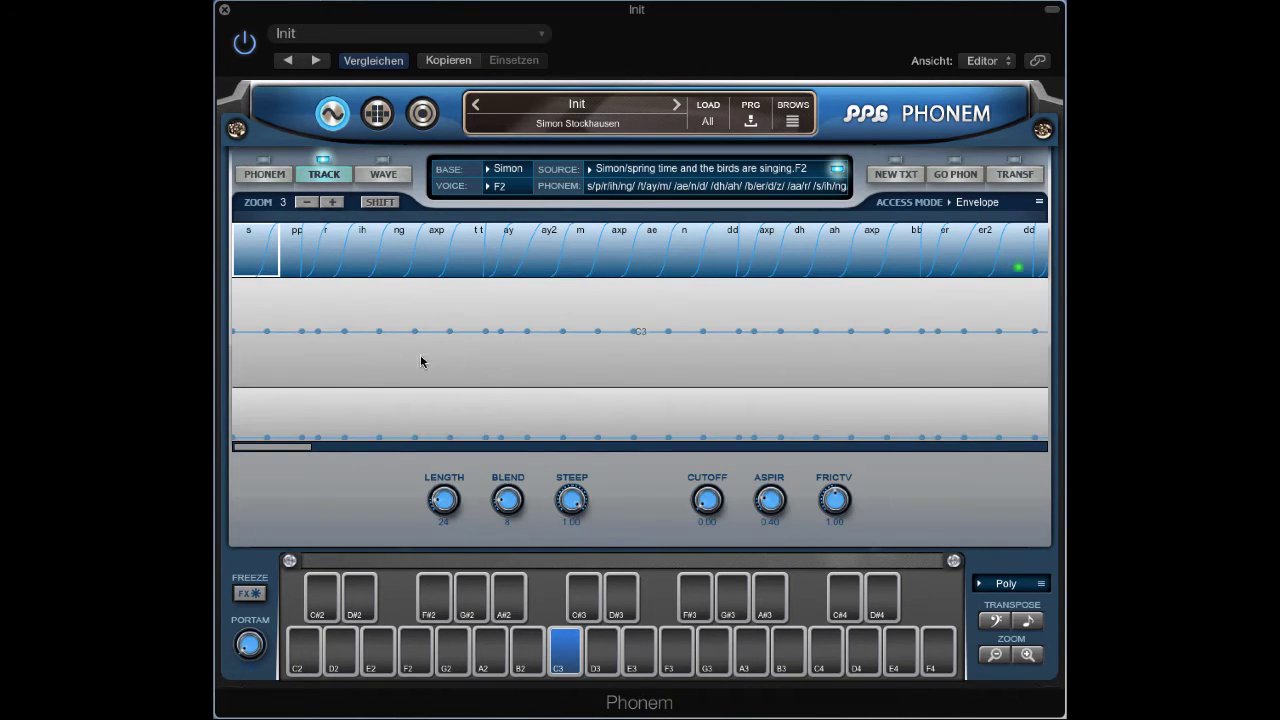
pyautogui.click(308, 202)
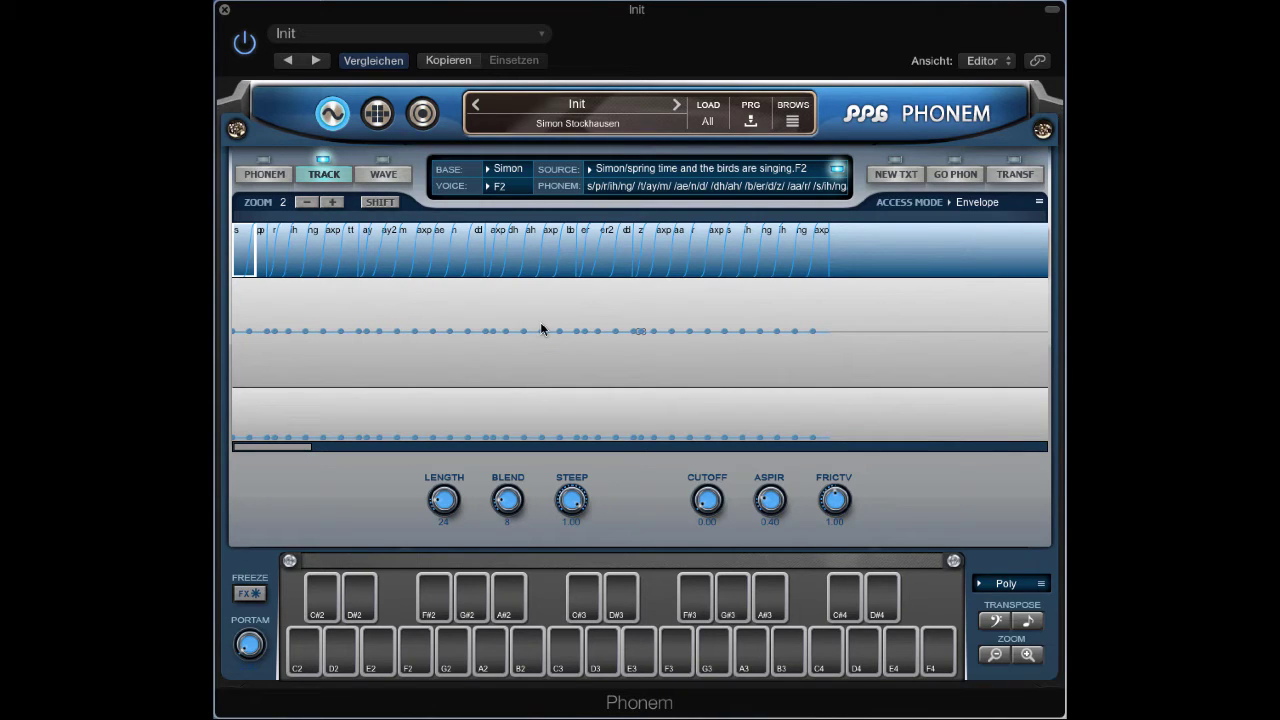
pyautogui.moveTo(541, 329)
pyautogui.mouseDown()
pyautogui.moveTo(540, 290)
pyautogui.moveTo(541, 329)
pyautogui.mouseUp()
pyautogui.click(1039, 202)
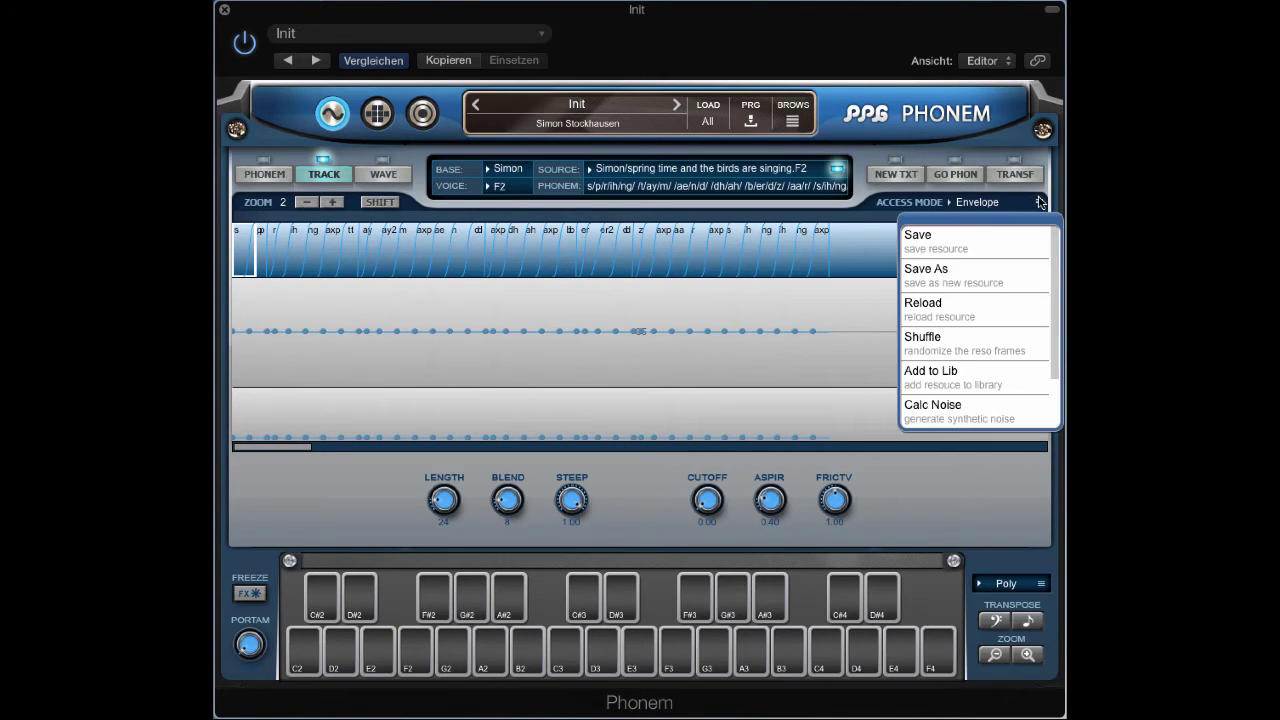
pyautogui.click(947, 243)
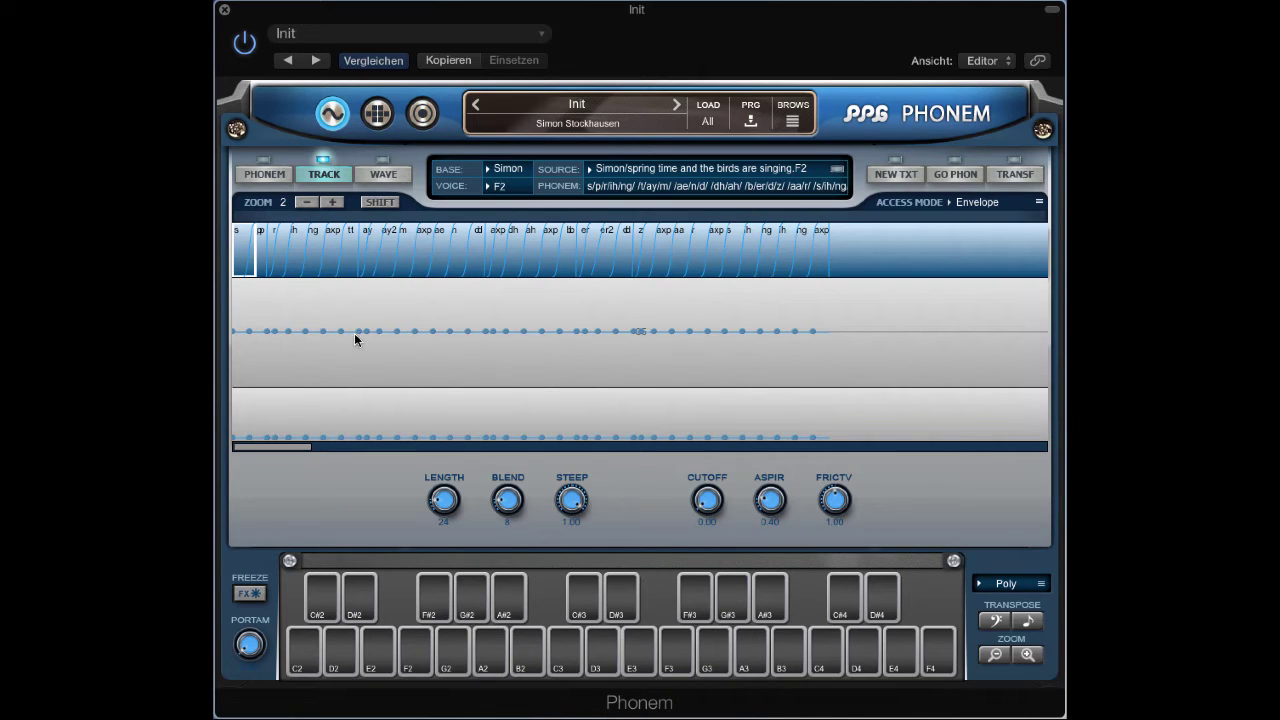
pyautogui.click(334, 203)
pyautogui.click(334, 203)
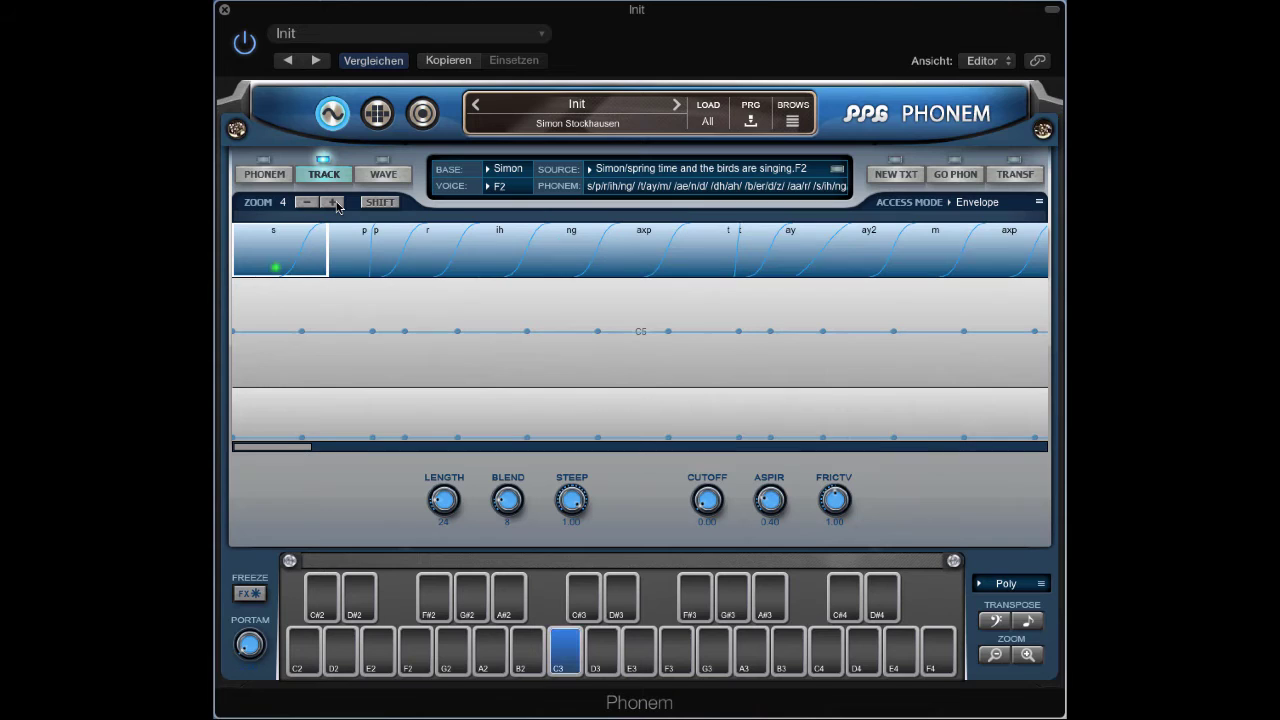
# - Lengthen the time envelope to 10.0 sec and raise a pitch bump under 'ih'
pyautogui.click(269, 177)
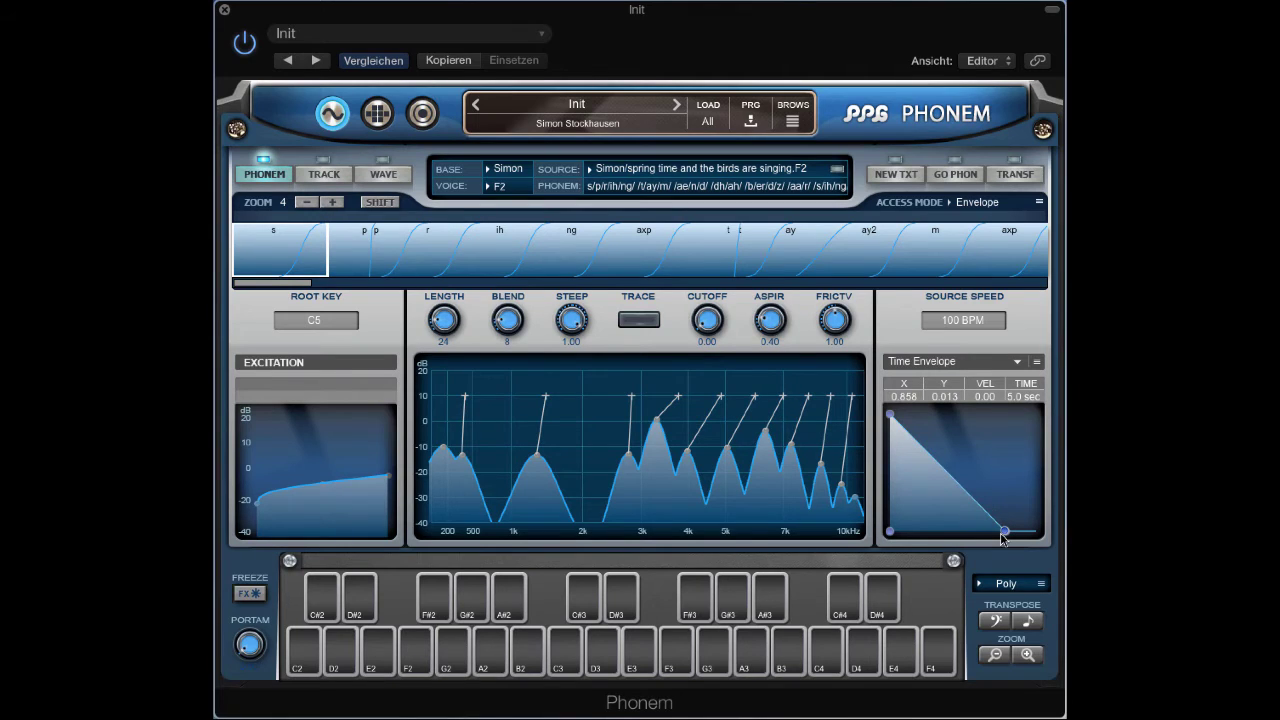
pyautogui.moveTo(1003, 530); pyautogui.dragTo(1064, 541)
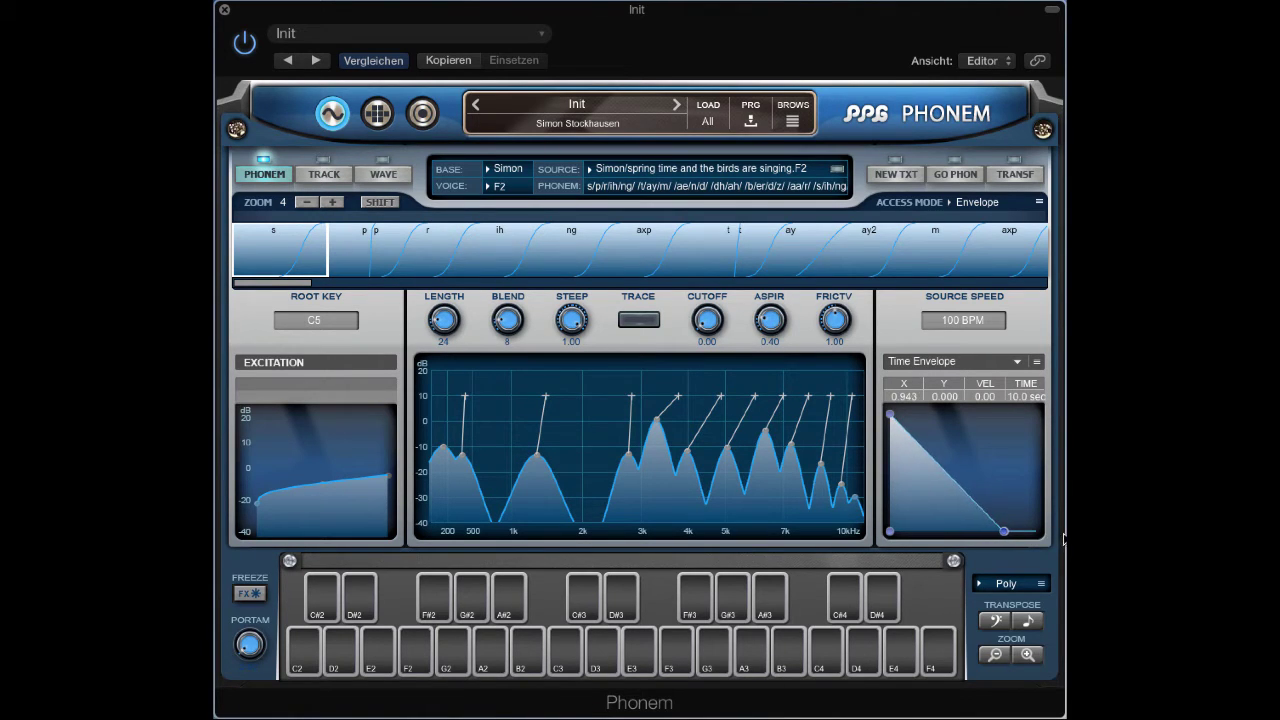
pyautogui.click(343, 178)
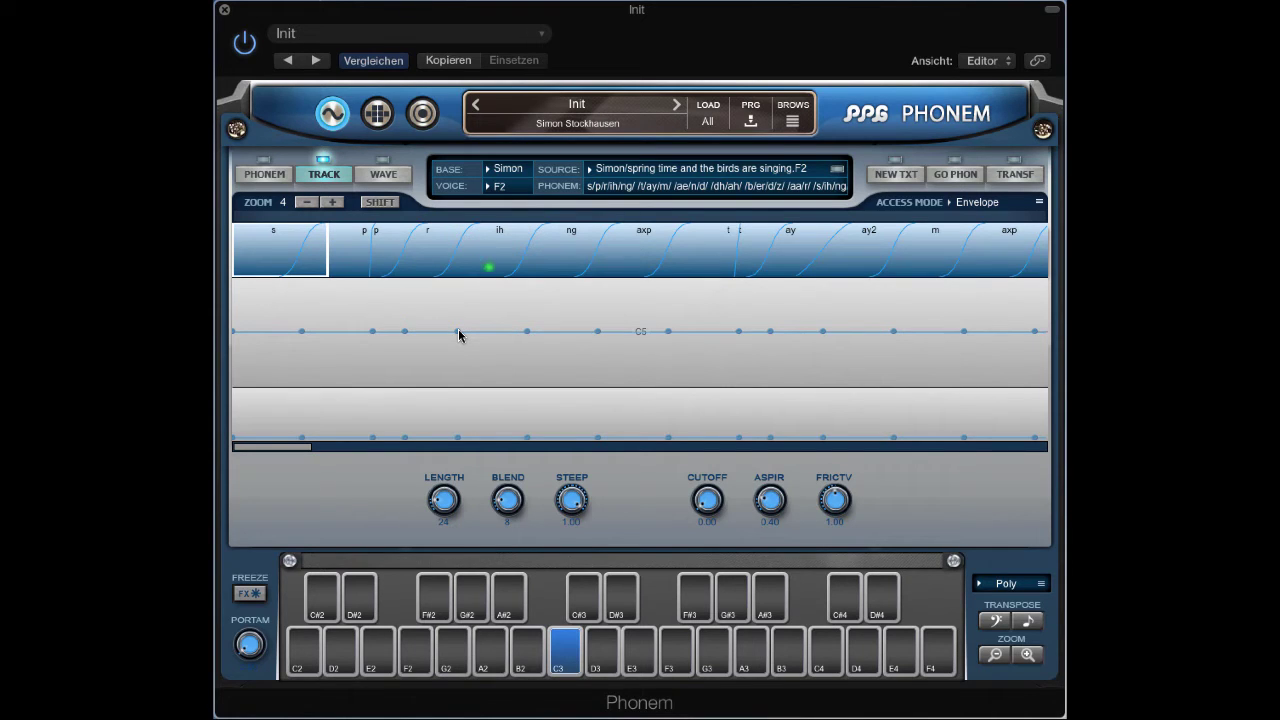
pyautogui.moveTo(459, 332); pyautogui.dragTo(464, 307)
pyautogui.click(262, 175)
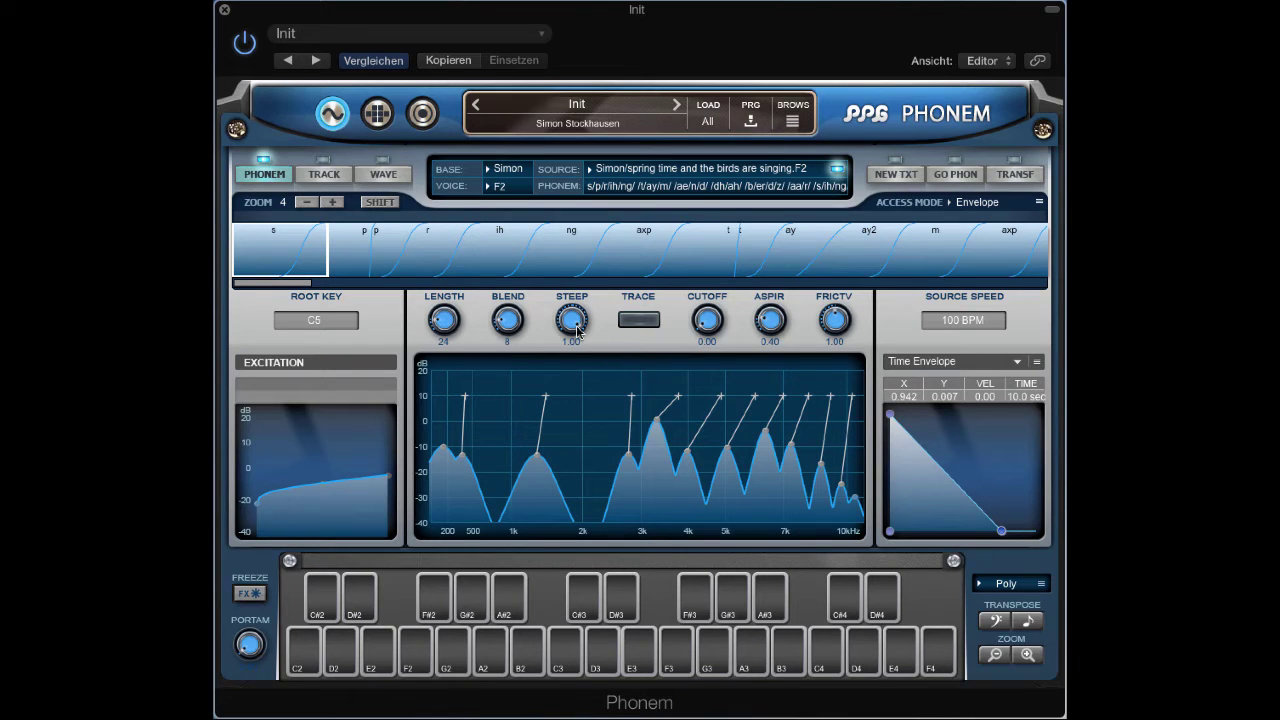
pyautogui.click(325, 175)
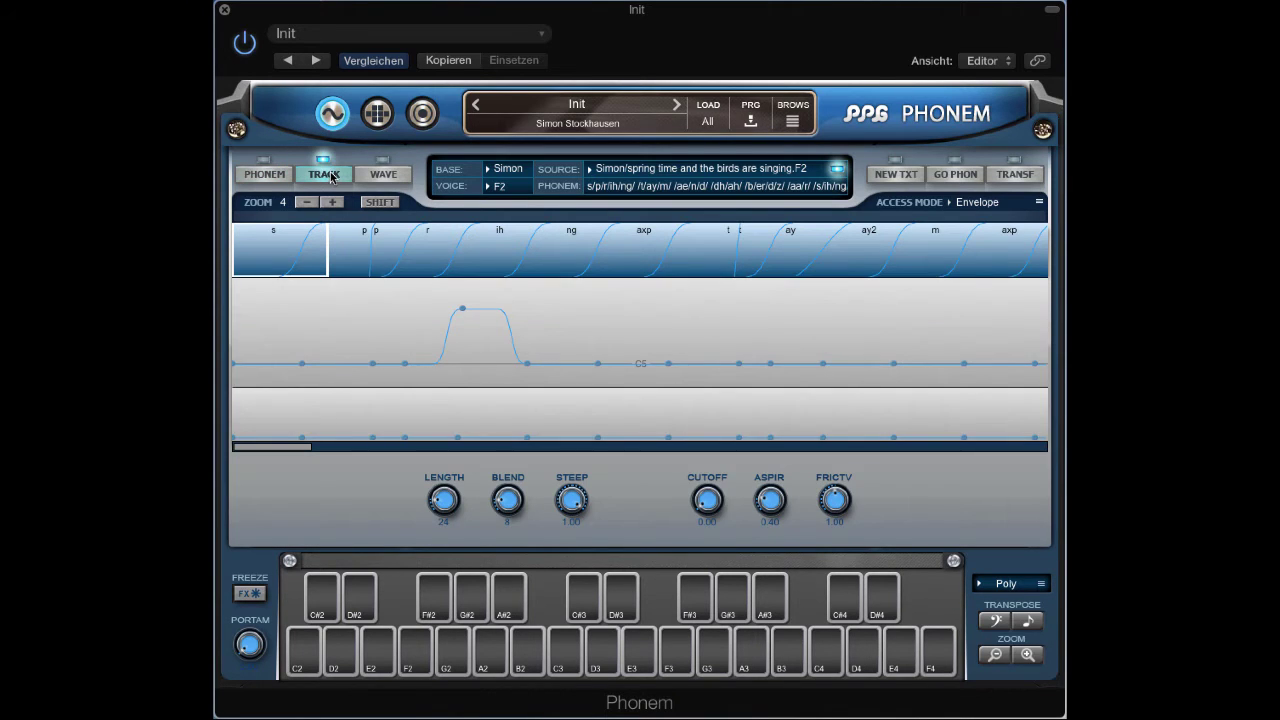
pyautogui.click(377, 113)
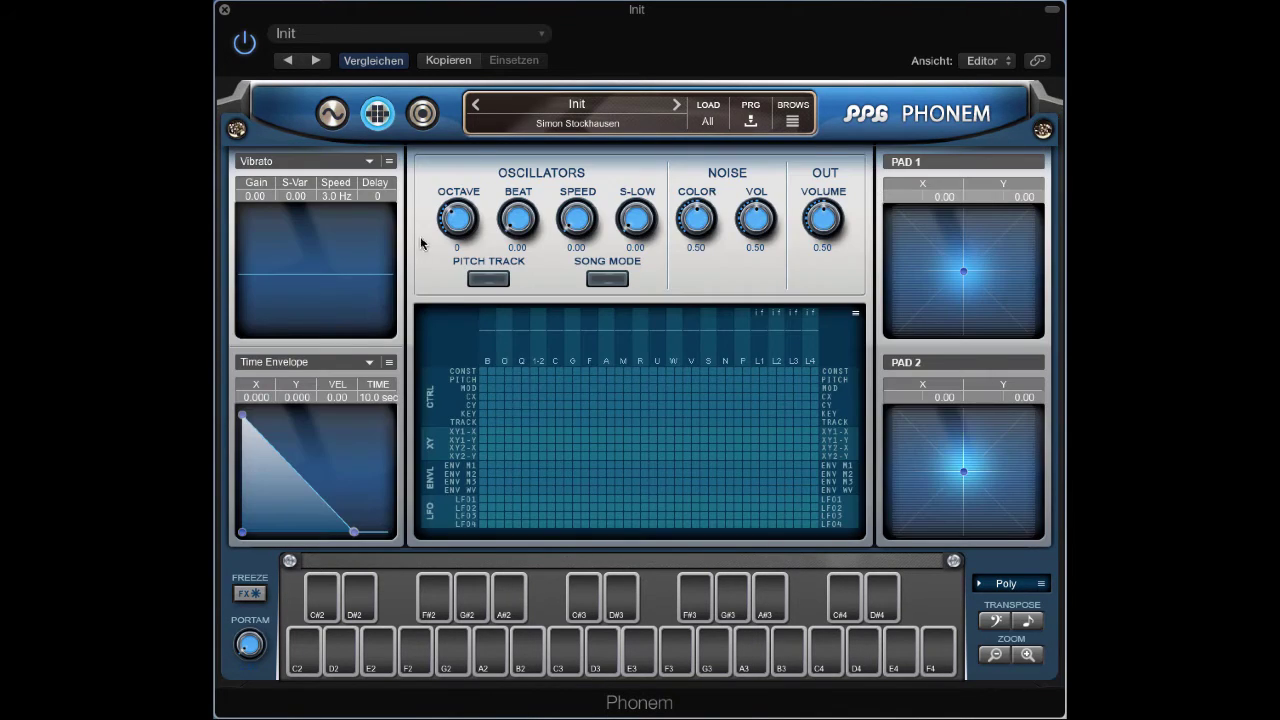
pyautogui.click(474, 277)
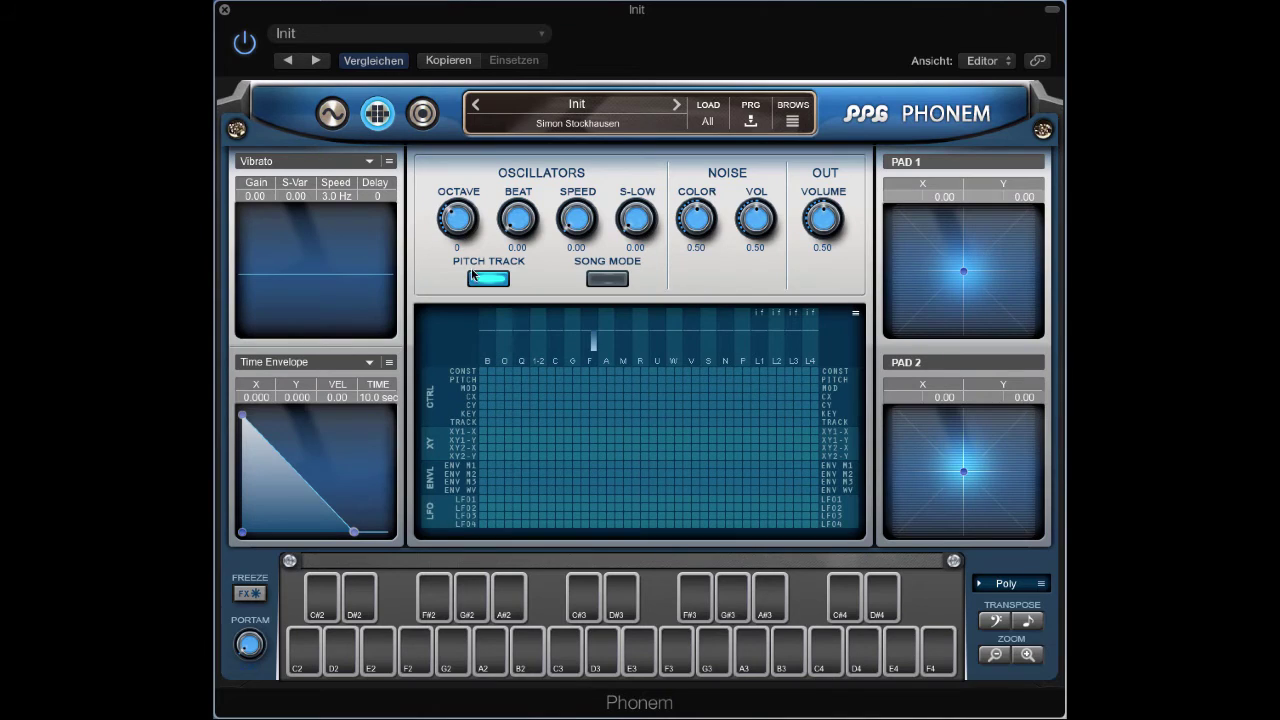
pyautogui.click(333, 114)
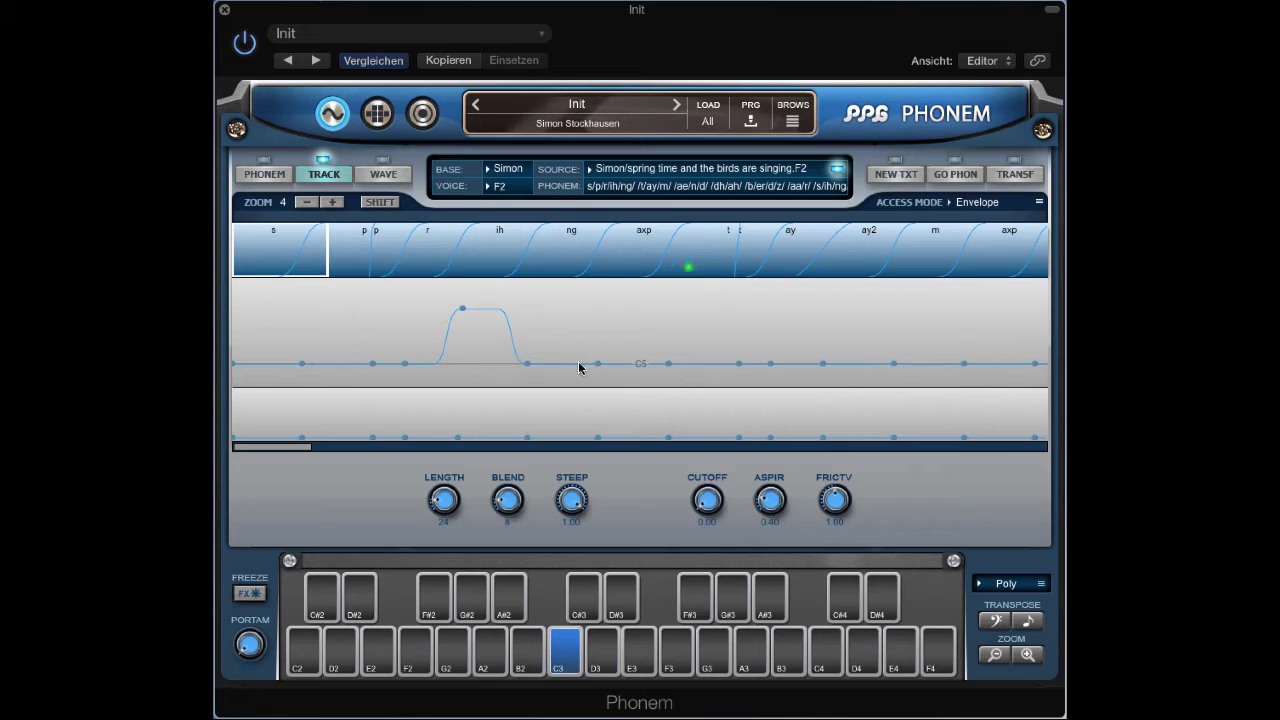
pyautogui.click(526, 321)
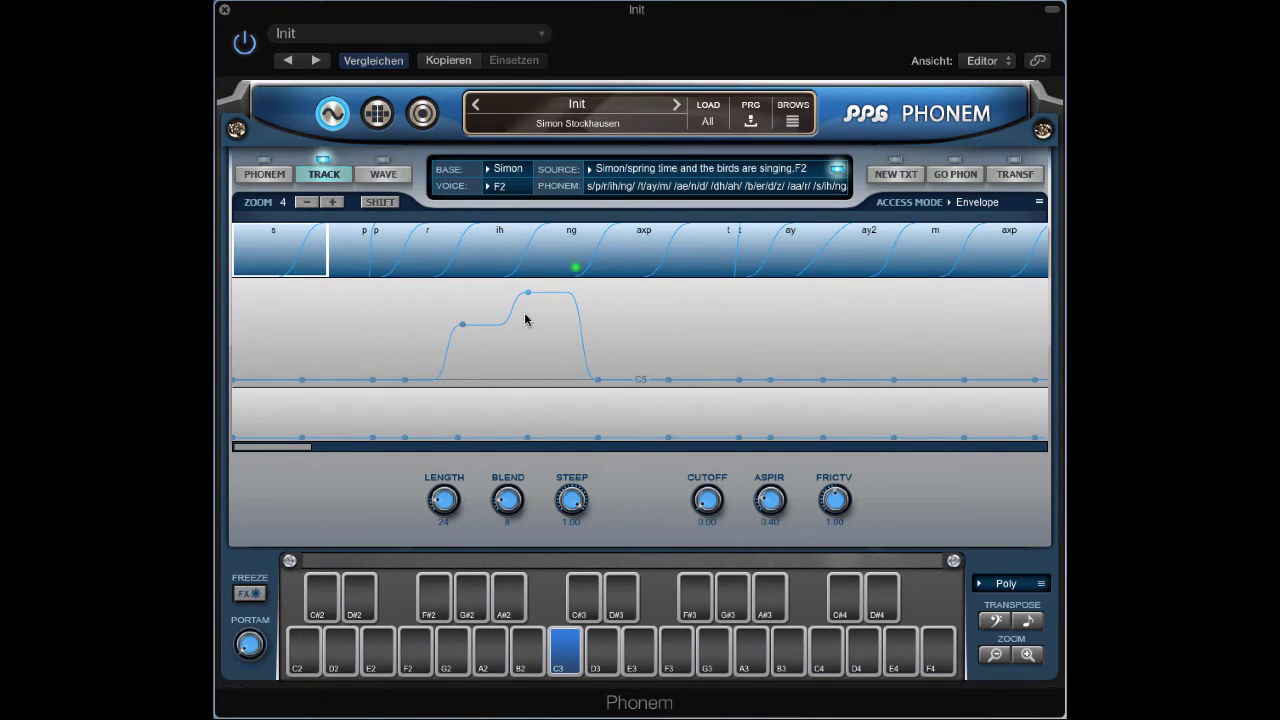
pyautogui.moveTo(526, 320); pyautogui.dragTo(526, 316)
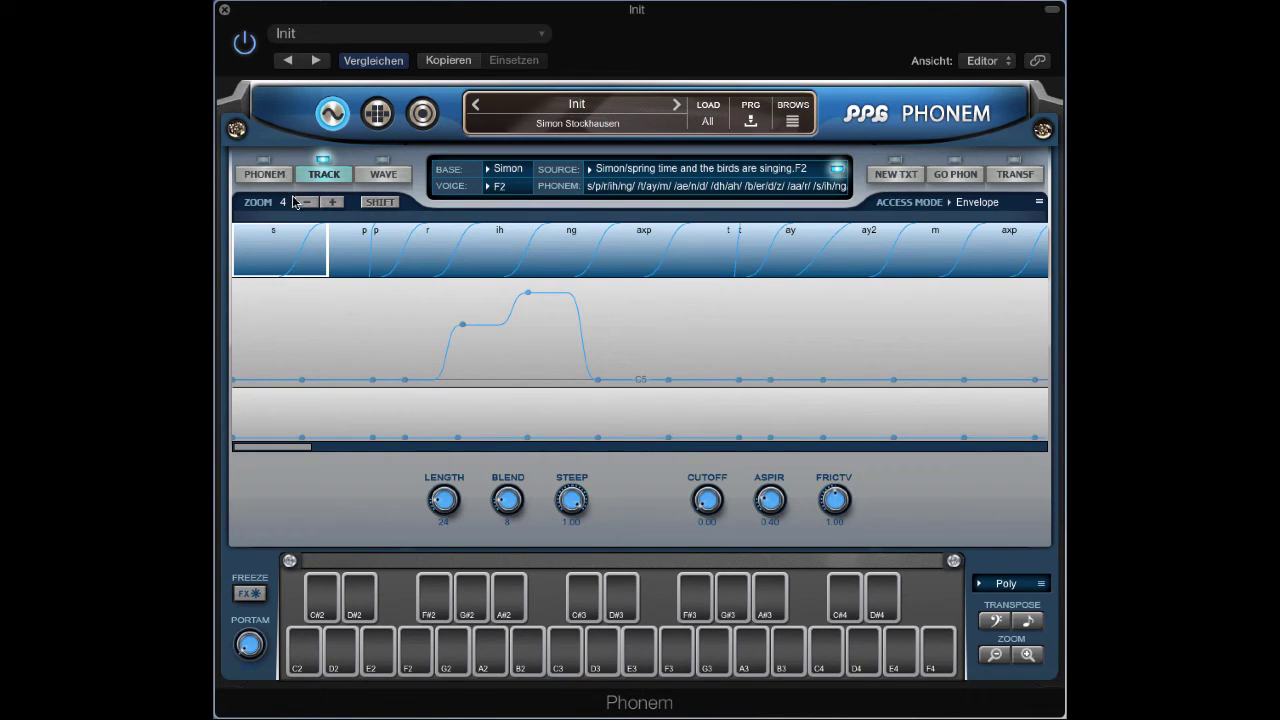
pyautogui.click(265, 175)
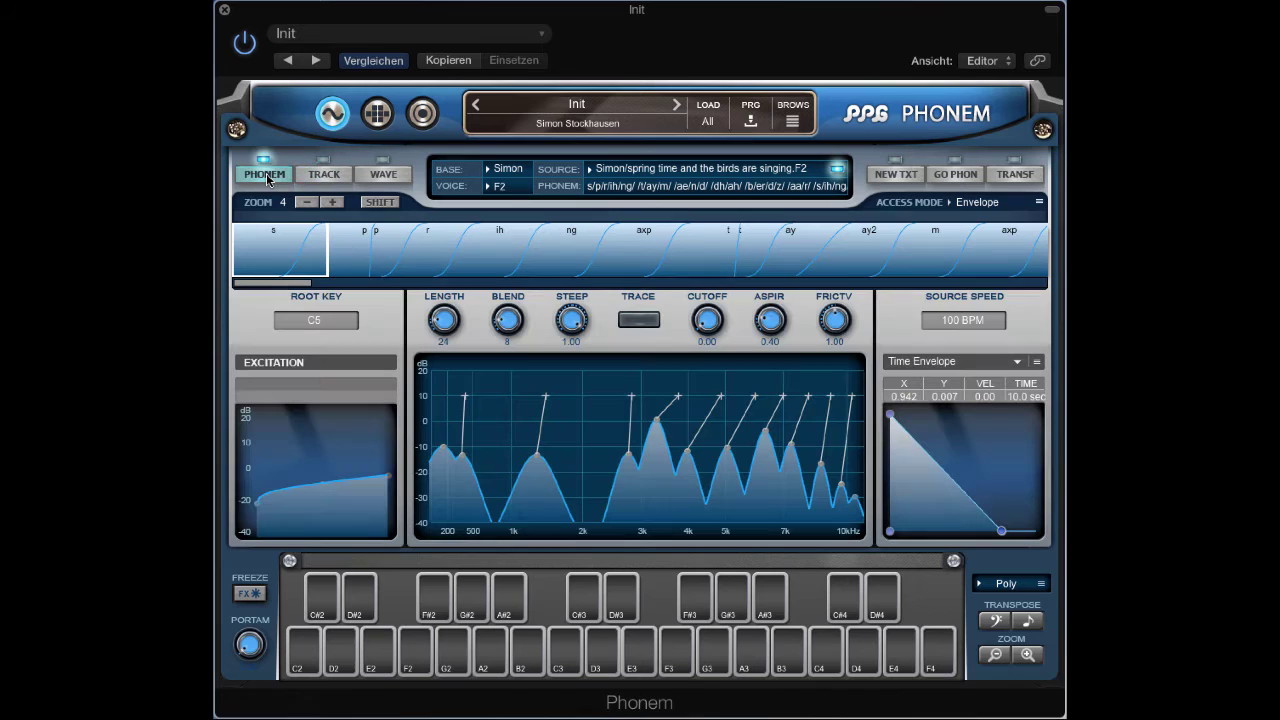
# - Set Access Mode to Frame and step through the p, r and ih frames
pyautogui.click(948, 205)
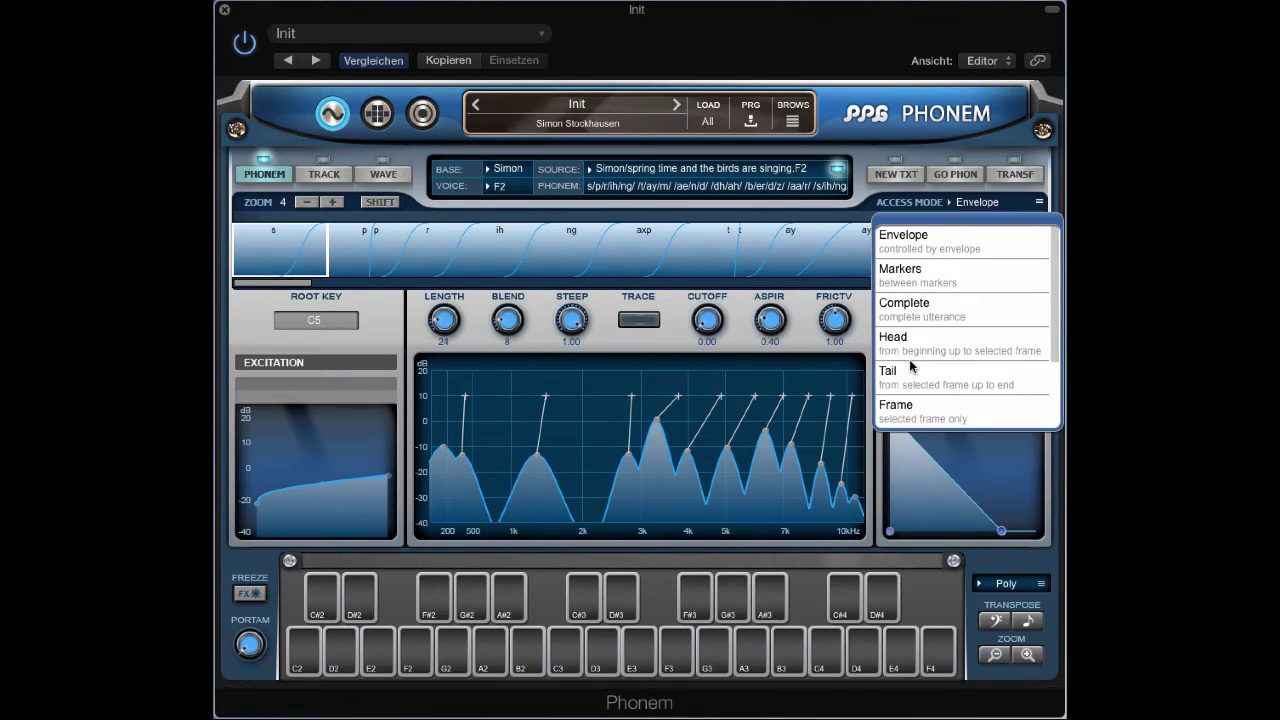
pyautogui.click(935, 407)
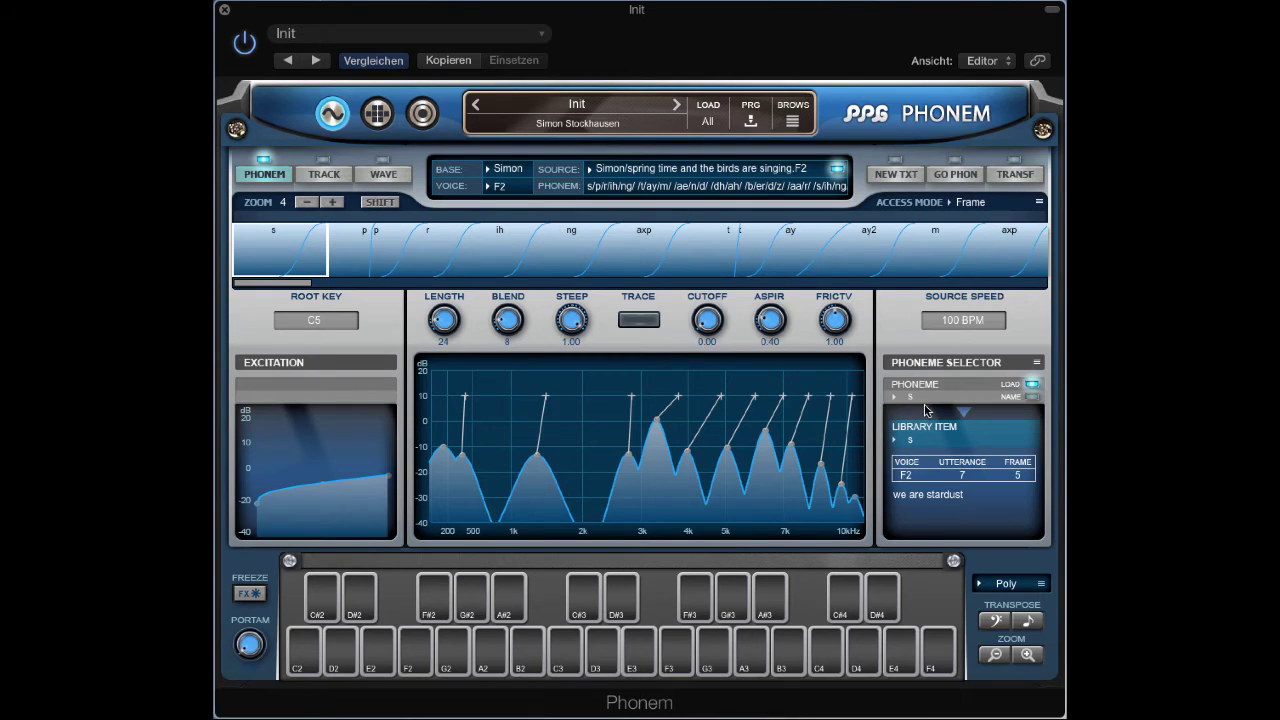
pyautogui.click(368, 247)
pyautogui.click(421, 245)
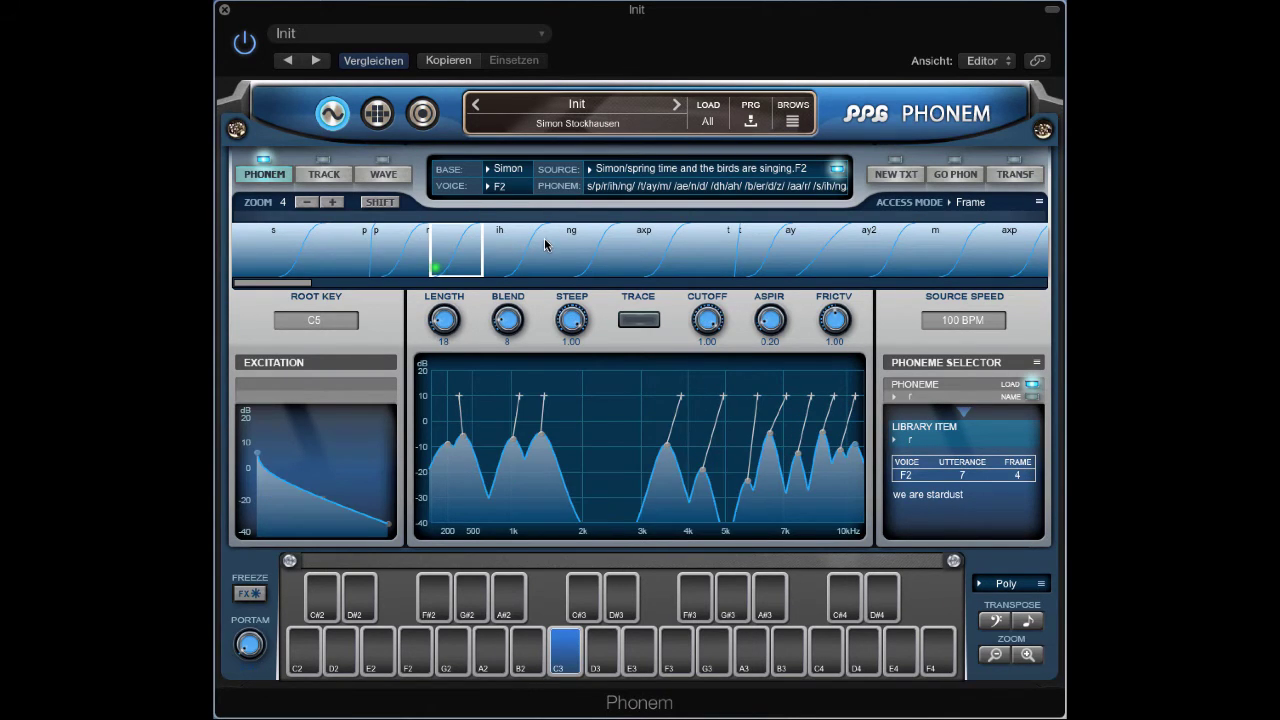
pyautogui.click(545, 245)
pyautogui.click(424, 247)
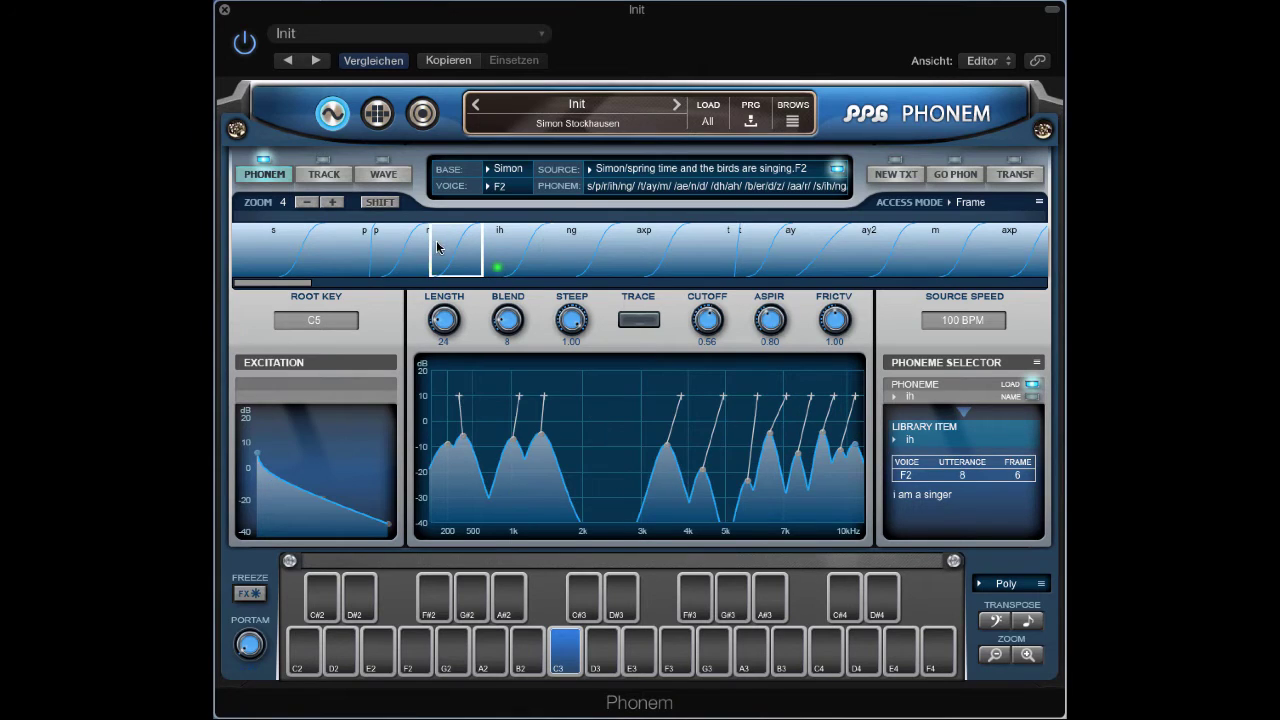
pyautogui.click(530, 248)
# - Lower the raised pitch plateau slightly around the ih and ng frames
pyautogui.click(322, 176)
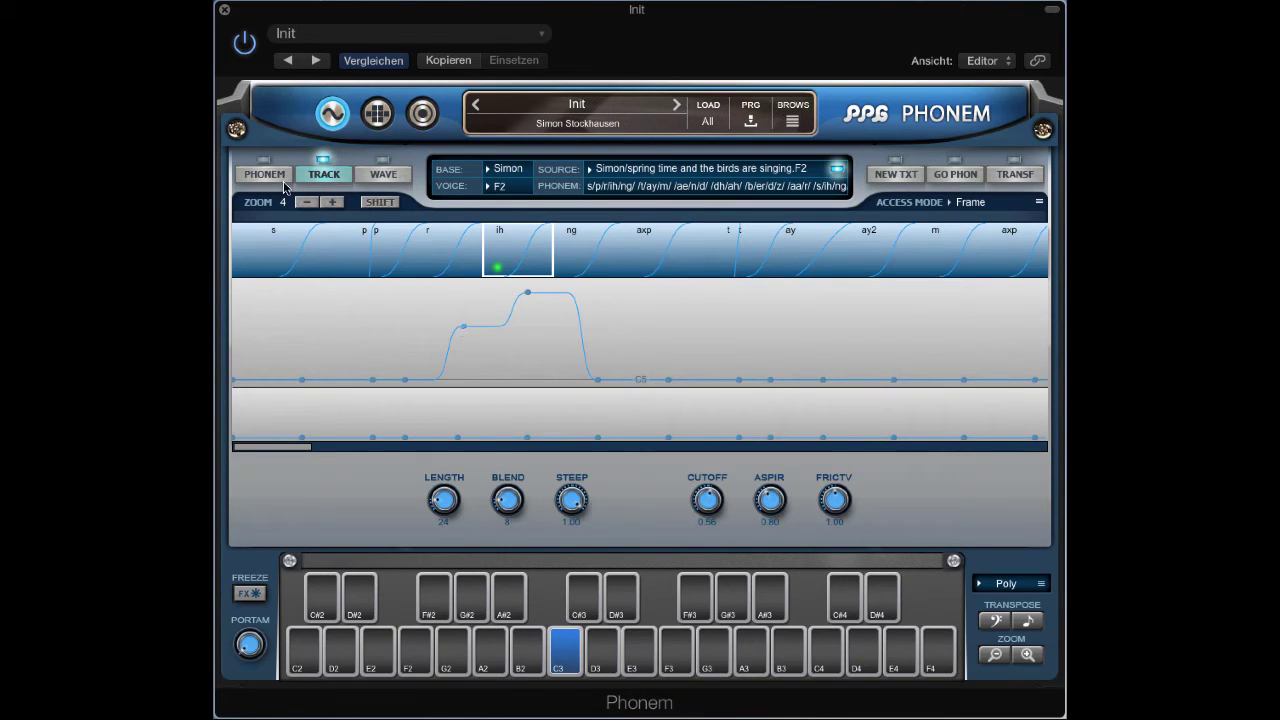
pyautogui.click(582, 253)
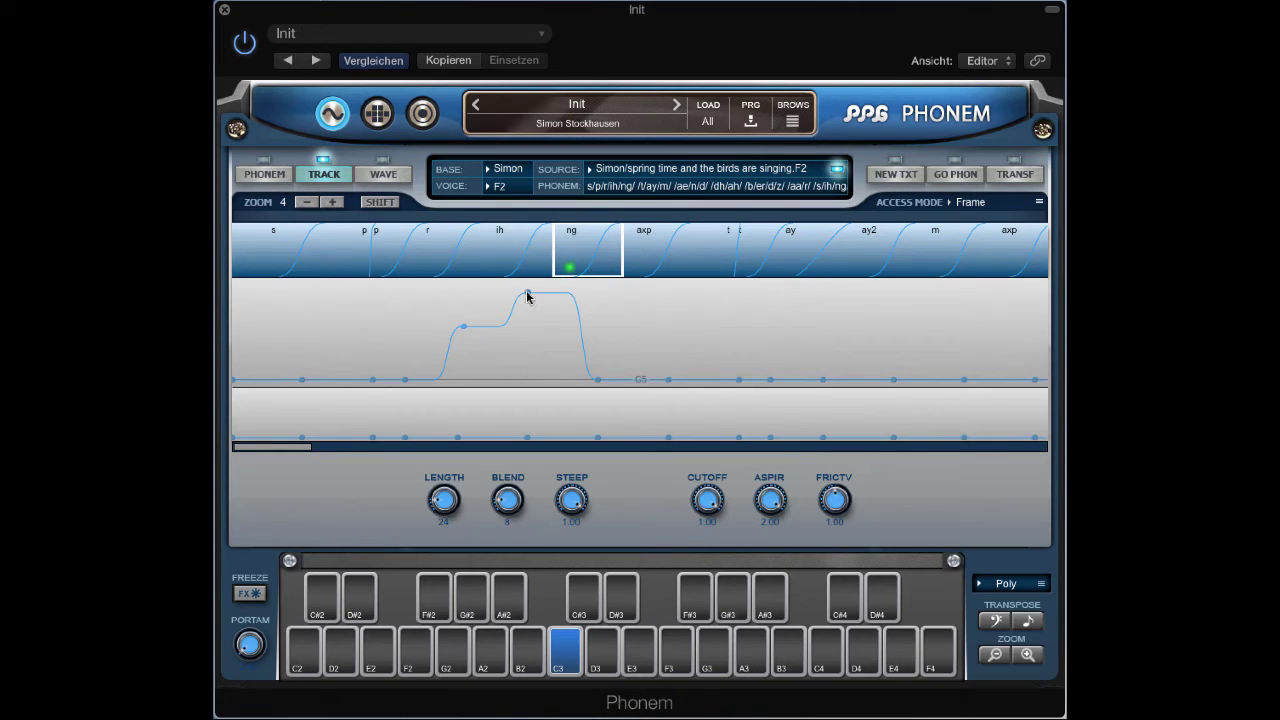
pyautogui.moveTo(528, 294); pyautogui.dragTo(527, 299)
pyautogui.click(514, 251)
pyautogui.click(587, 250)
# - Step forward to the m frame and raise a pitch bump over it
pyautogui.click(670, 244)
pyautogui.click(728, 254)
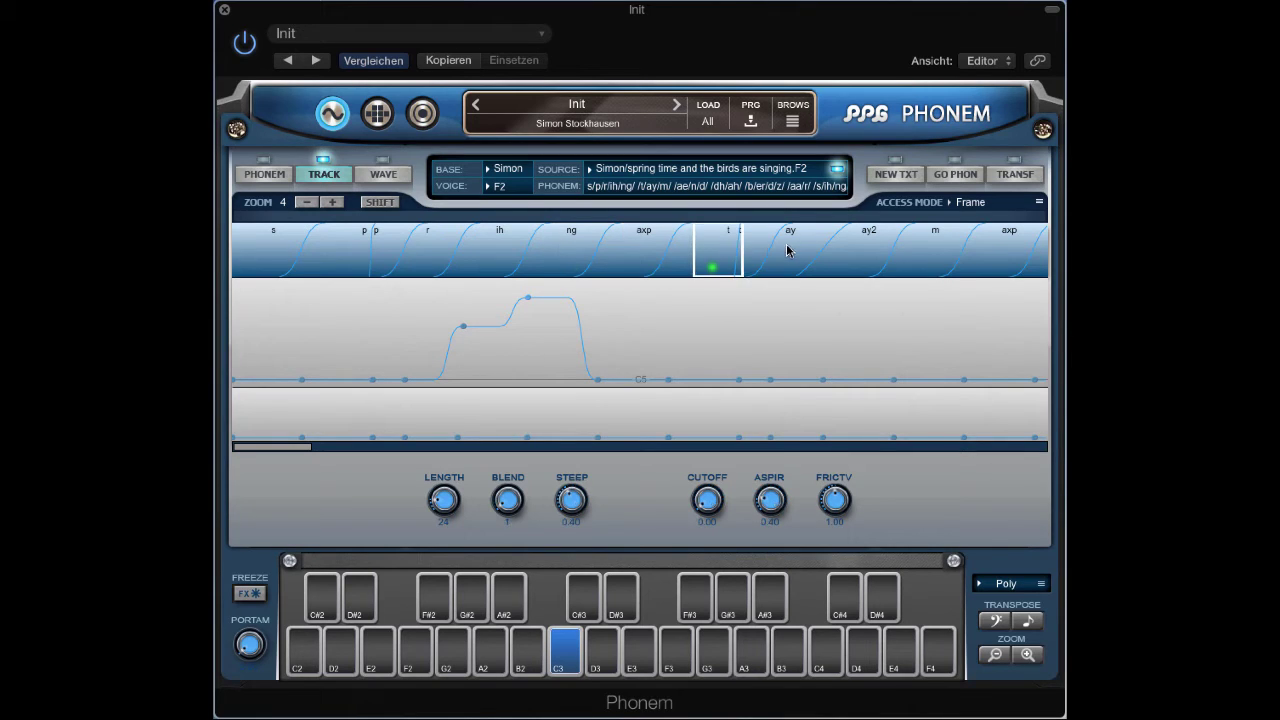
pyautogui.click(791, 252)
pyautogui.click(846, 250)
pyautogui.click(887, 238)
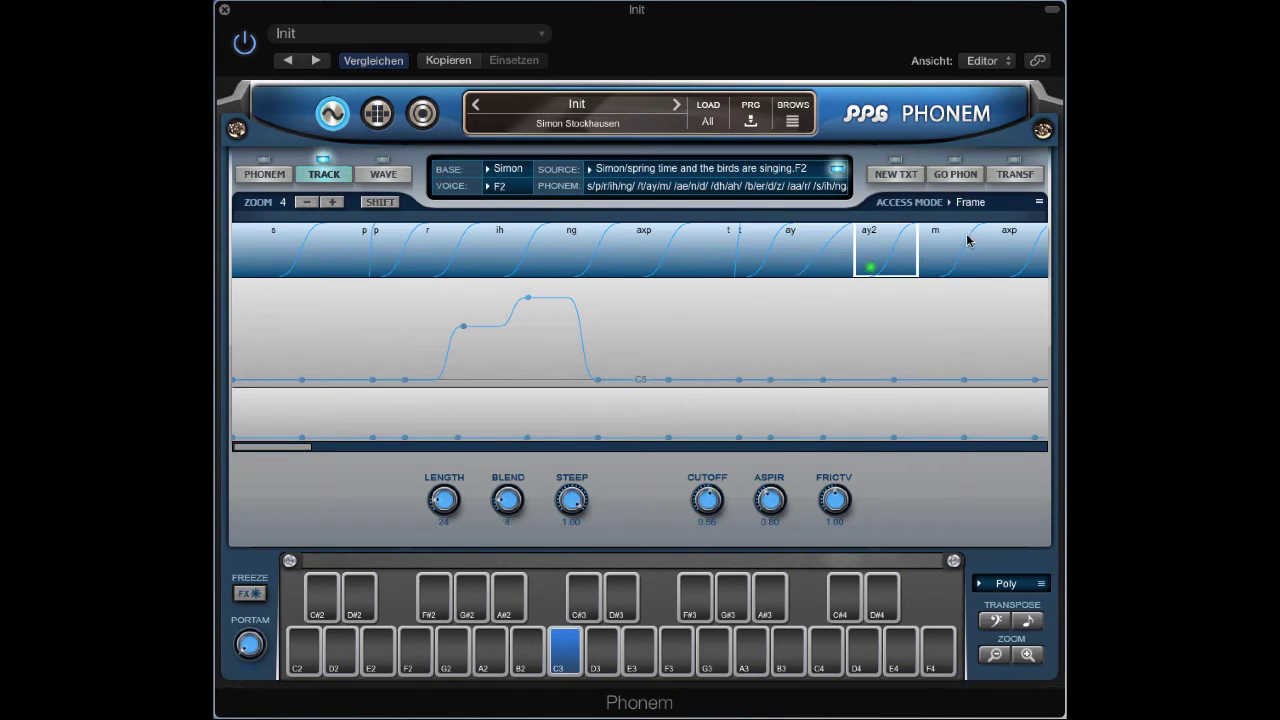
pyautogui.click(955, 242)
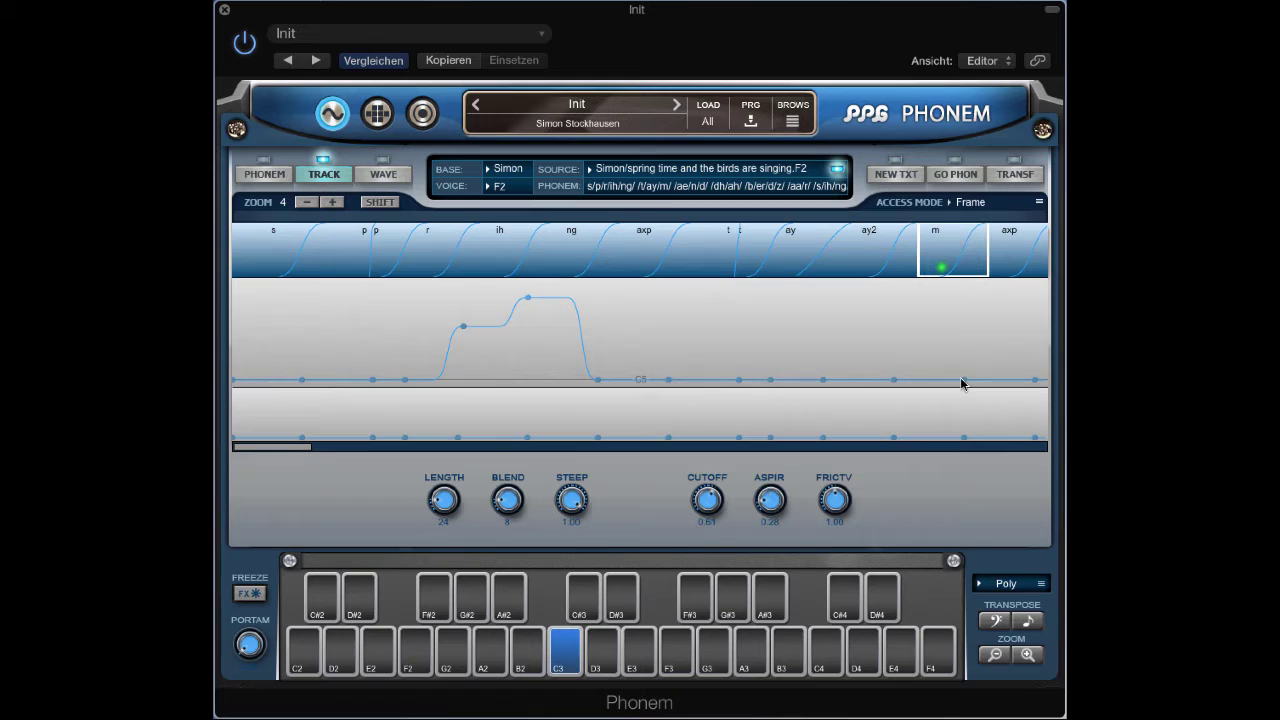
pyautogui.moveTo(962, 381); pyautogui.dragTo(962, 388)
pyautogui.moveTo(894, 366); pyautogui.dragTo(897, 343)
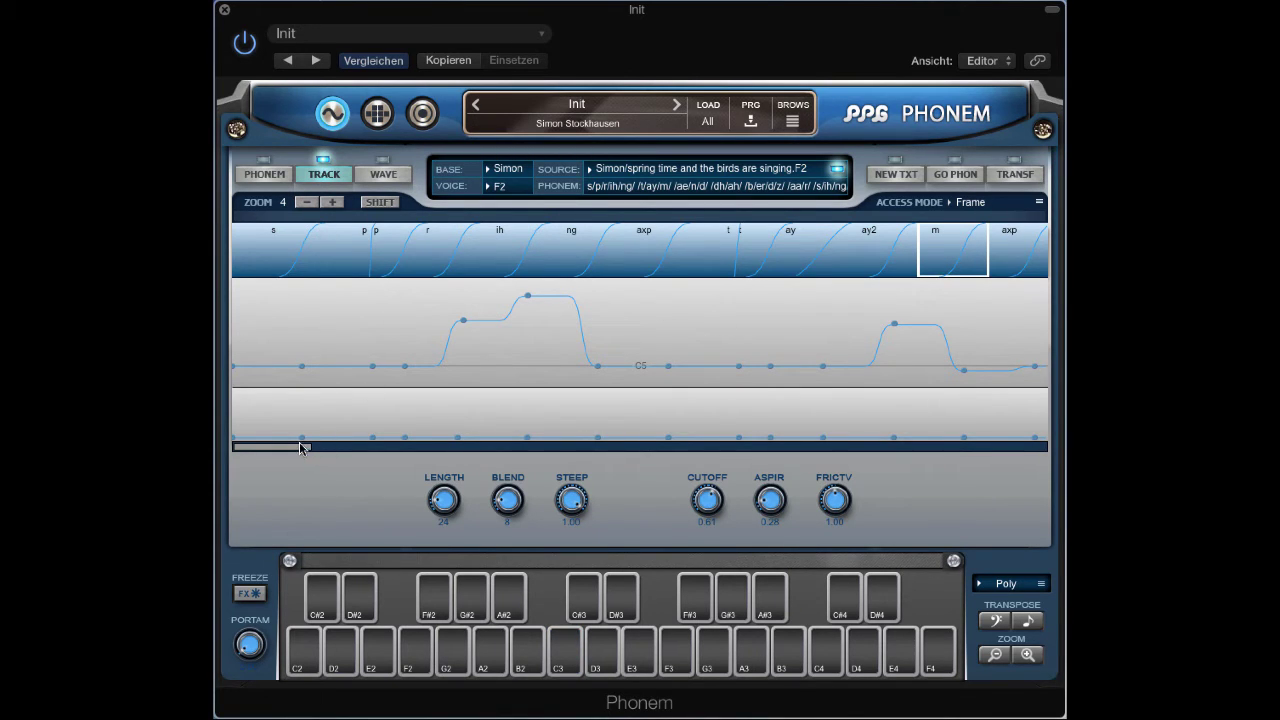
# - Raise the pitch to a G5 peak on the ae sound
pyautogui.moveTo(306, 449); pyautogui.dragTo(422, 449)
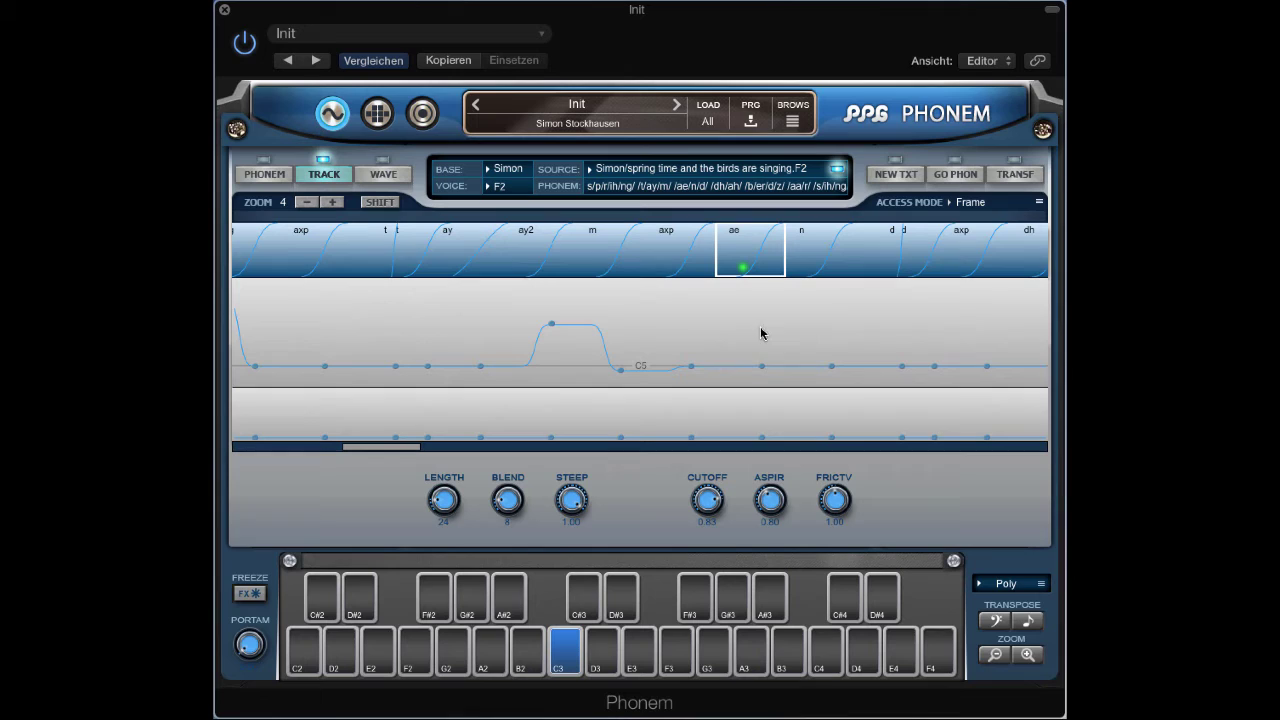
pyautogui.moveTo(693, 366); pyautogui.dragTo(697, 310)
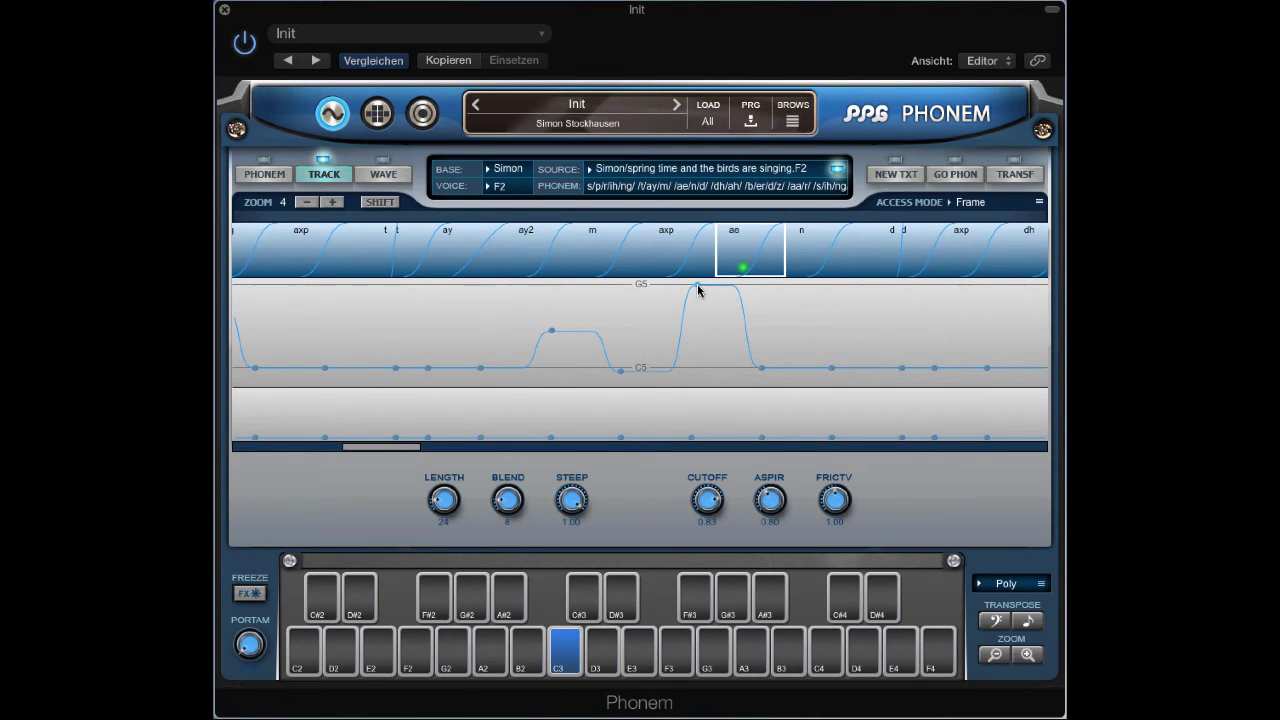
pyautogui.click(698, 290)
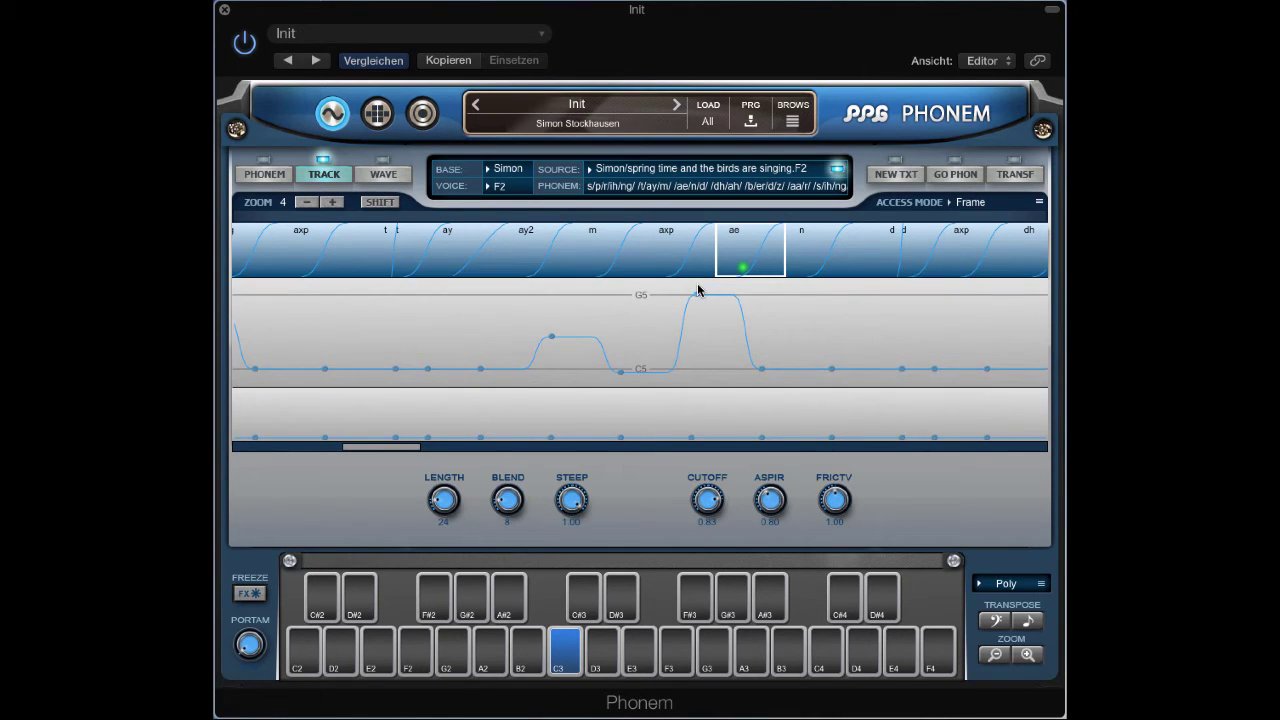
# - Dip the pitch slightly below C5 around the dh and ah sounds
pyautogui.click(838, 233)
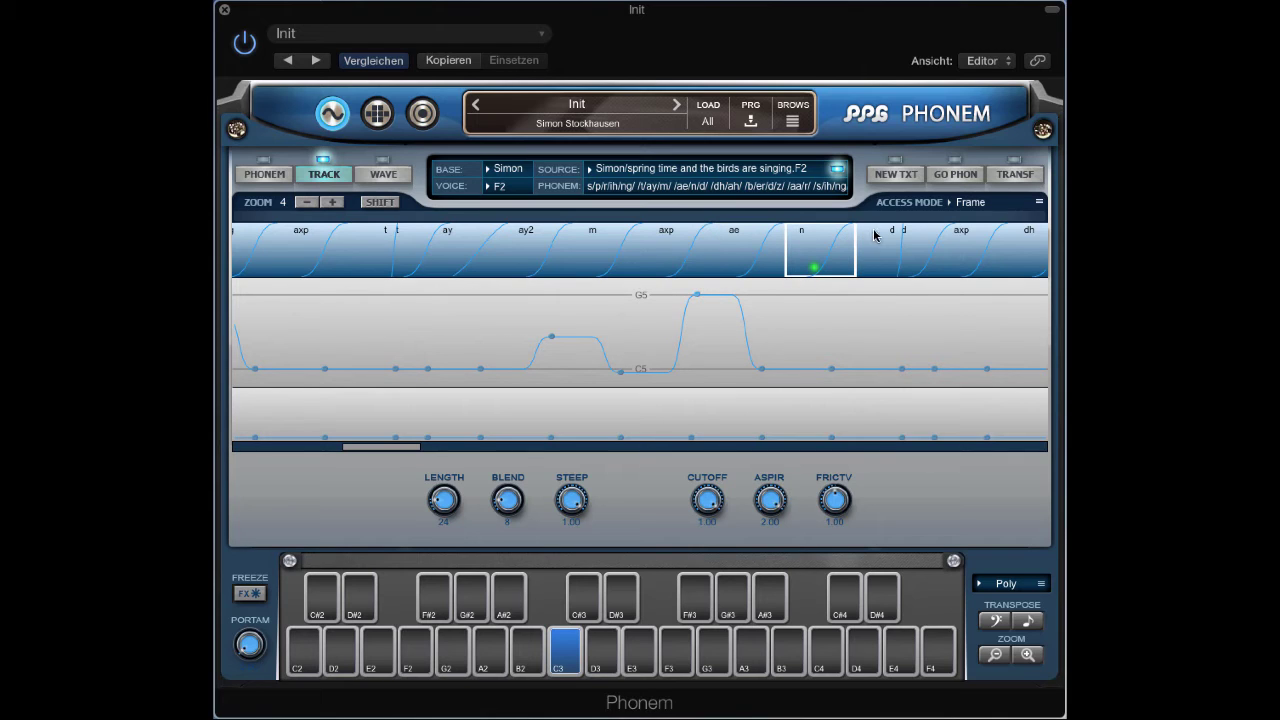
pyautogui.click(944, 244)
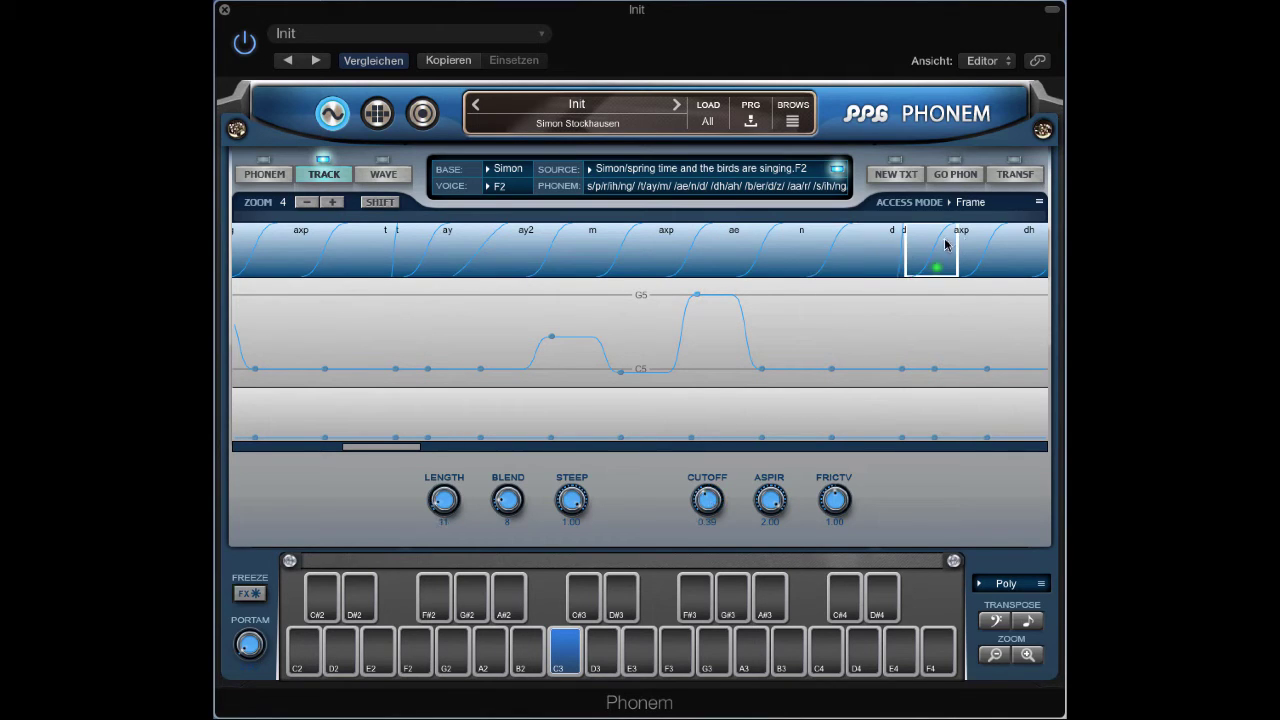
pyautogui.click(985, 245)
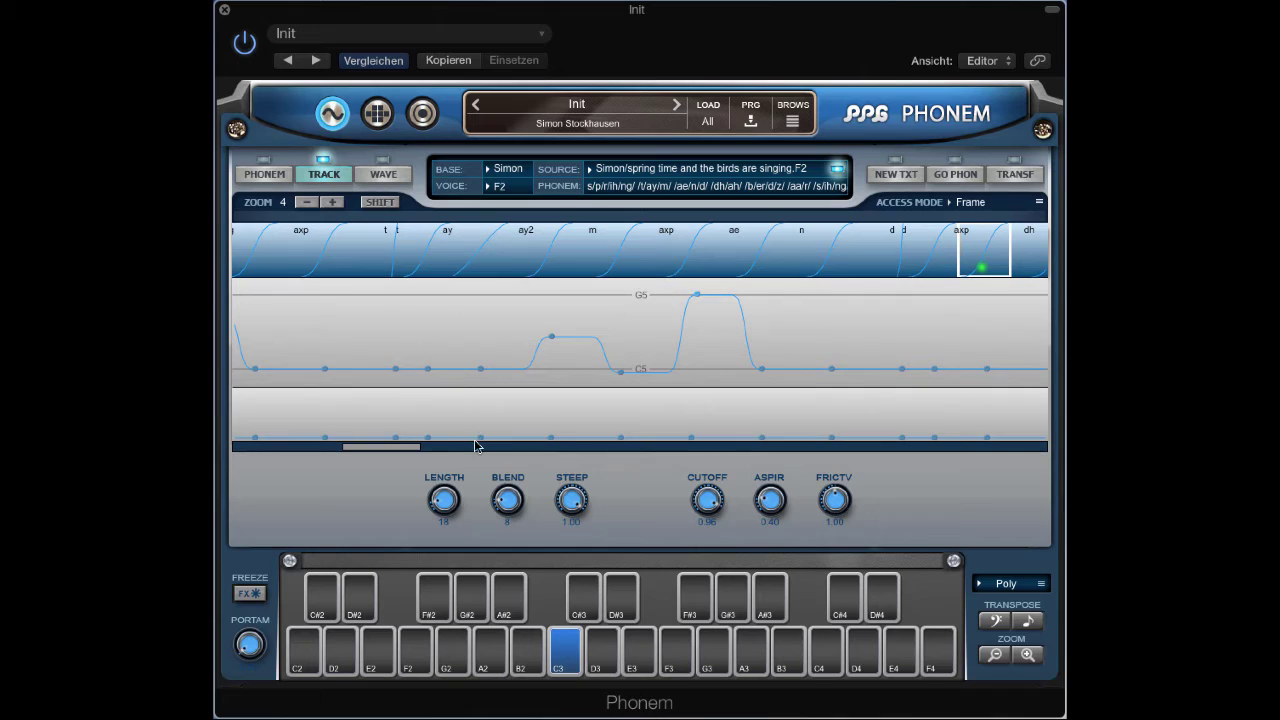
pyautogui.moveTo(407, 449); pyautogui.dragTo(496, 452)
pyautogui.click(772, 240)
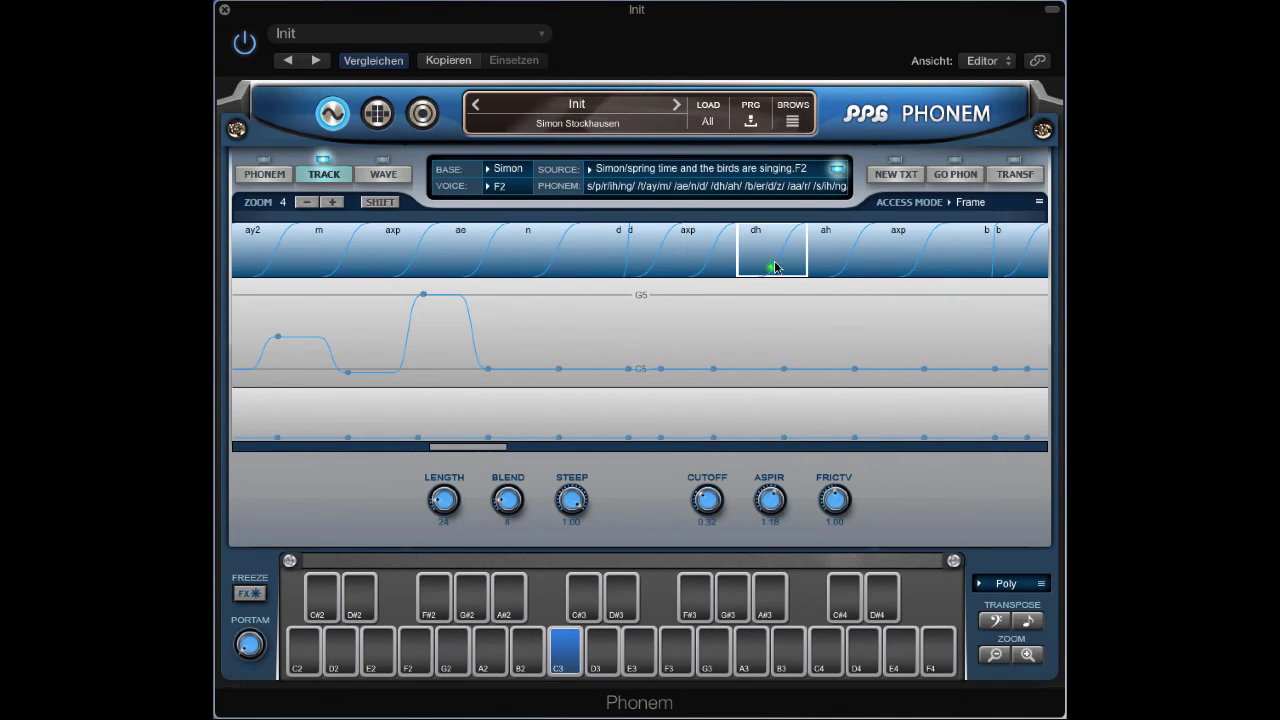
pyautogui.moveTo(782, 371); pyautogui.dragTo(713, 380)
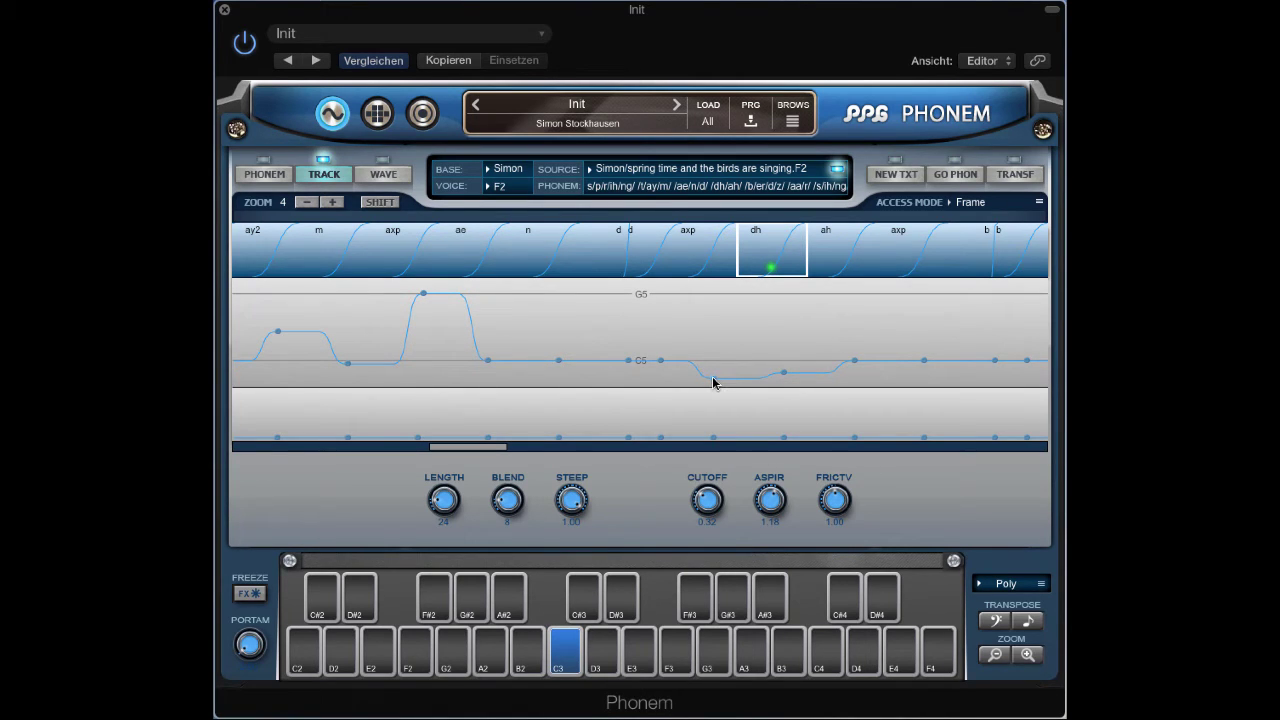
pyautogui.click(820, 246)
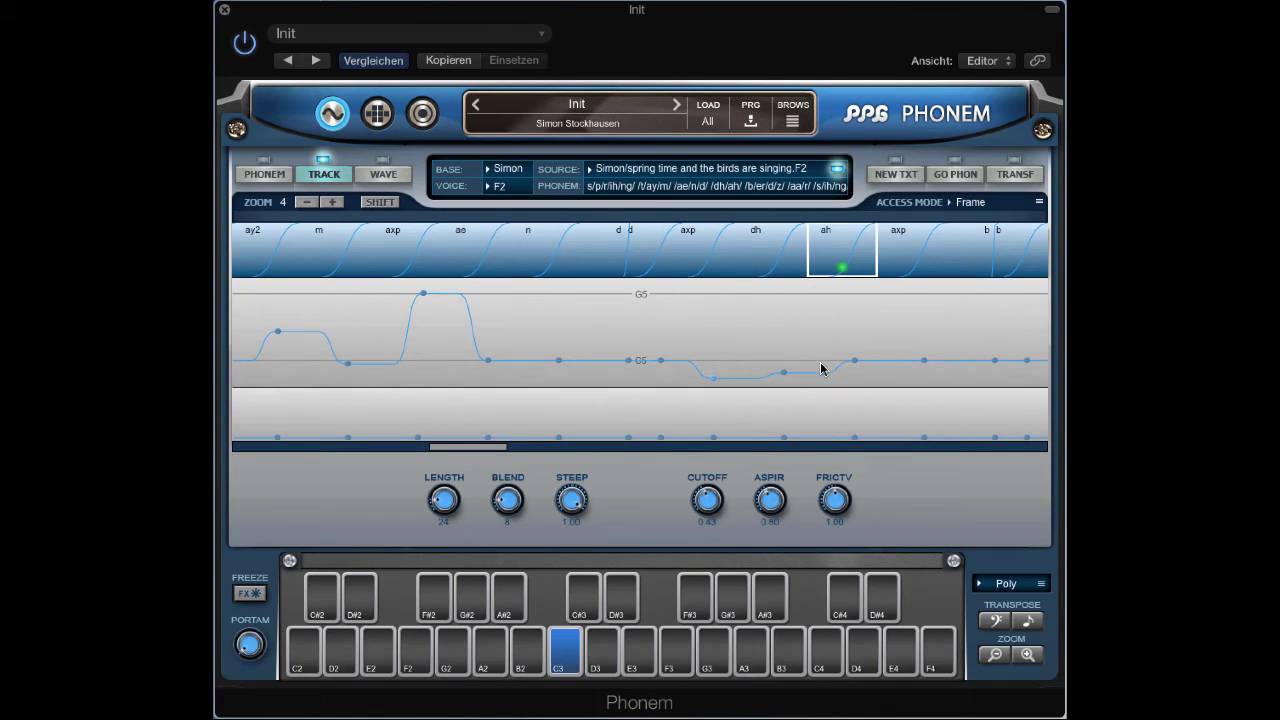
pyautogui.click(924, 246)
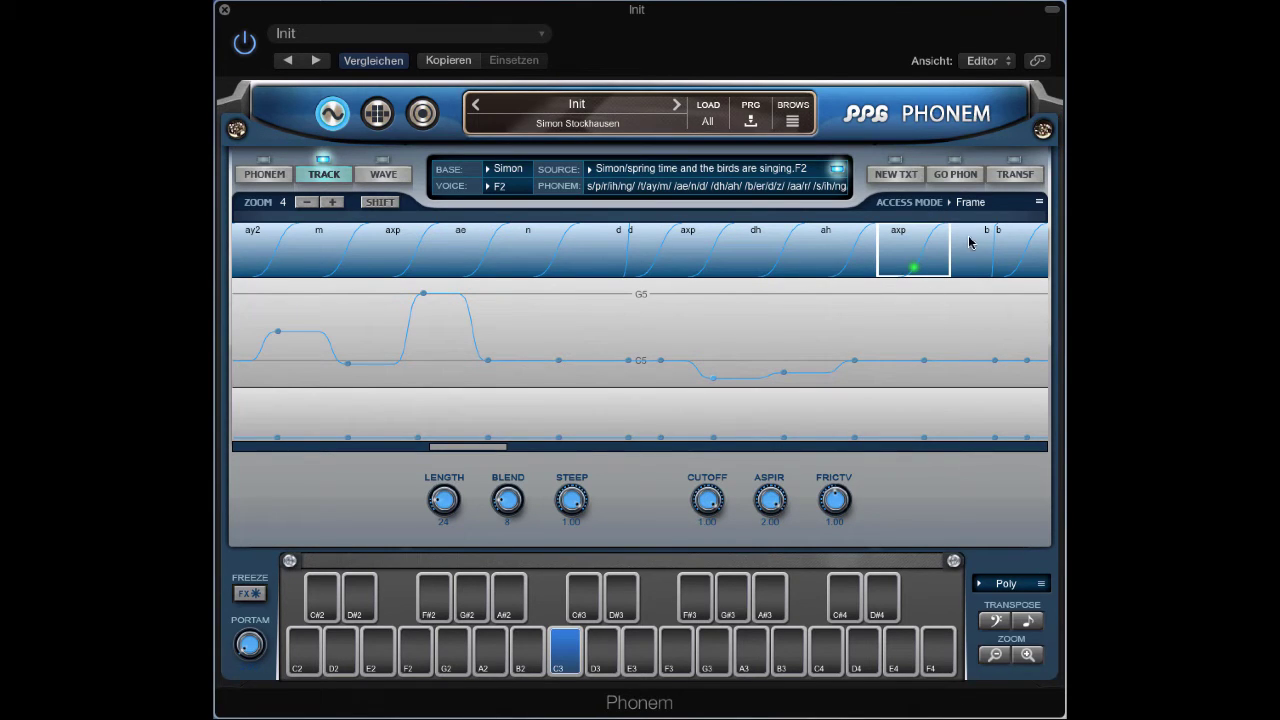
# - Zoom out and set Access Mode back to Envelope
pyautogui.click(308, 202)
pyautogui.click(308, 202)
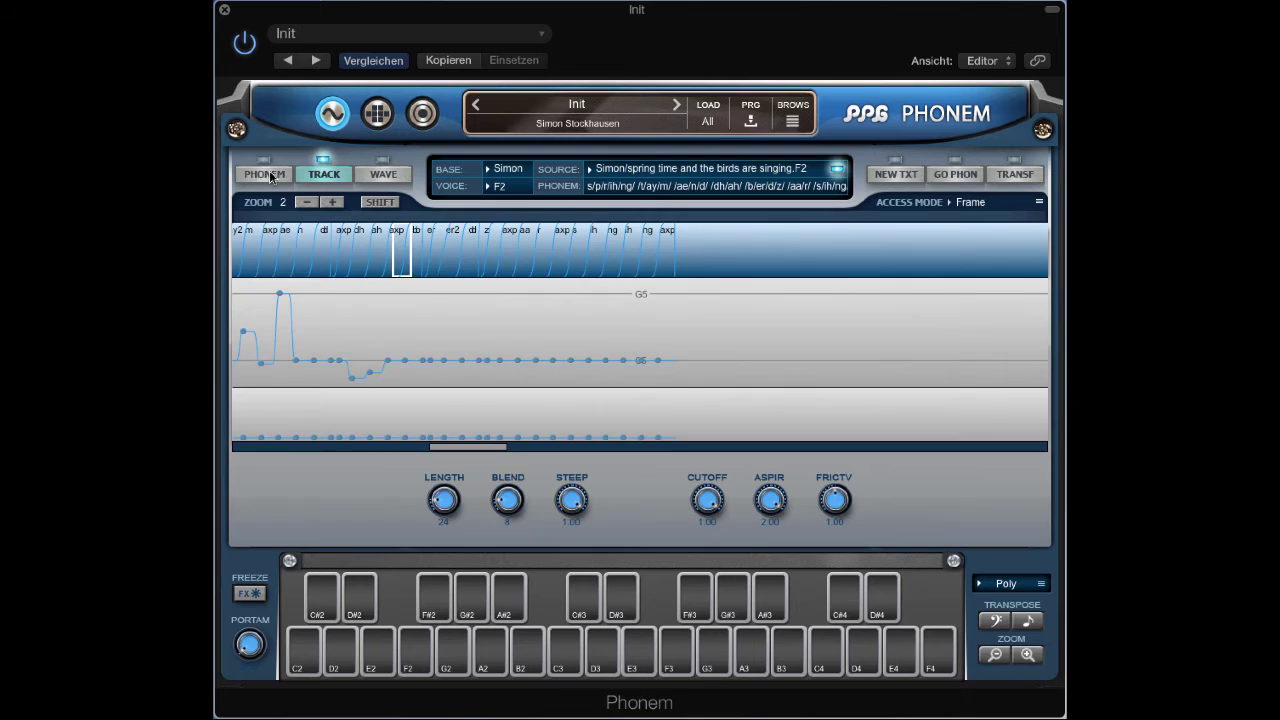
pyautogui.click(266, 175)
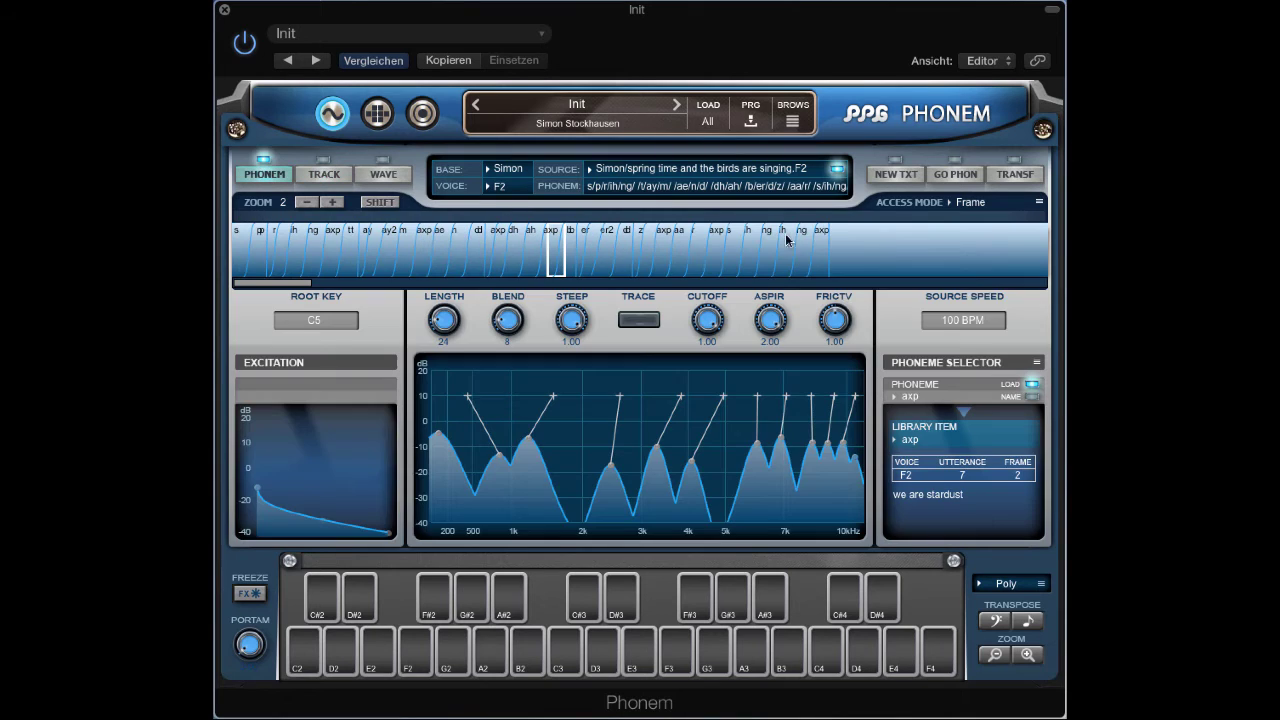
pyautogui.click(955, 203)
pyautogui.click(943, 239)
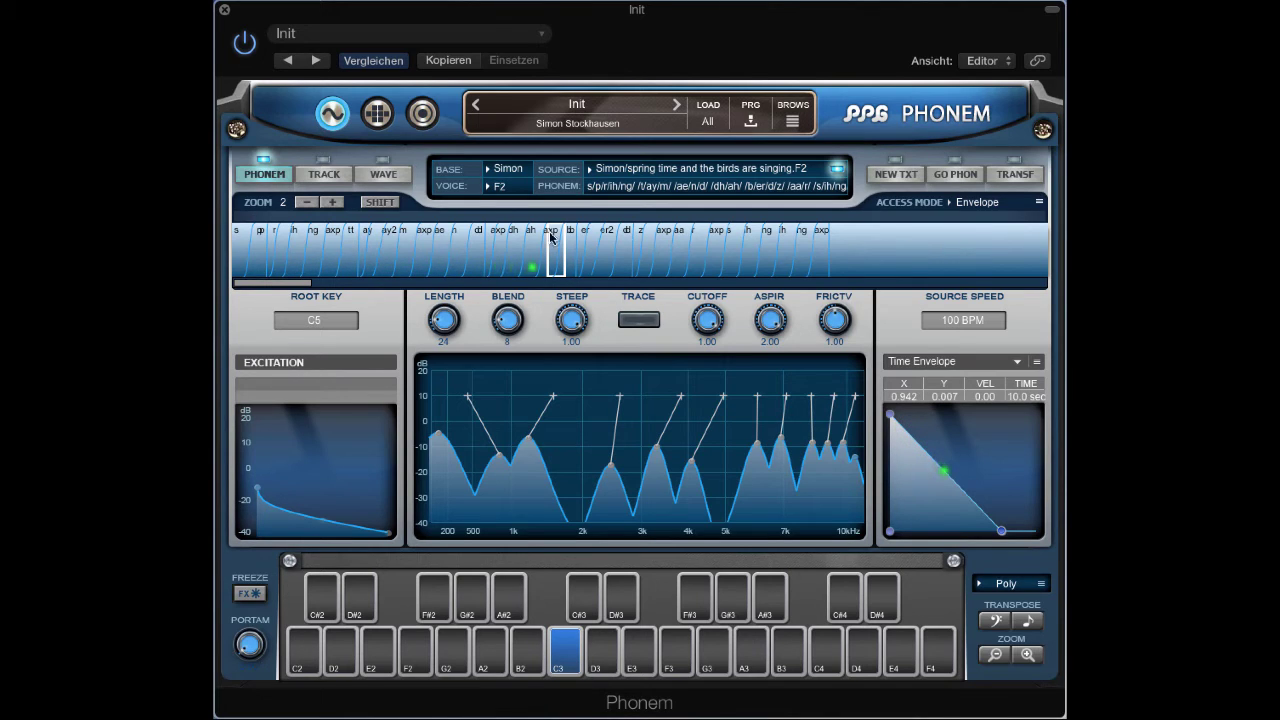
# - Raise a small pitch bump near the s of 'singing', zoomed in twice
pyautogui.click(338, 174)
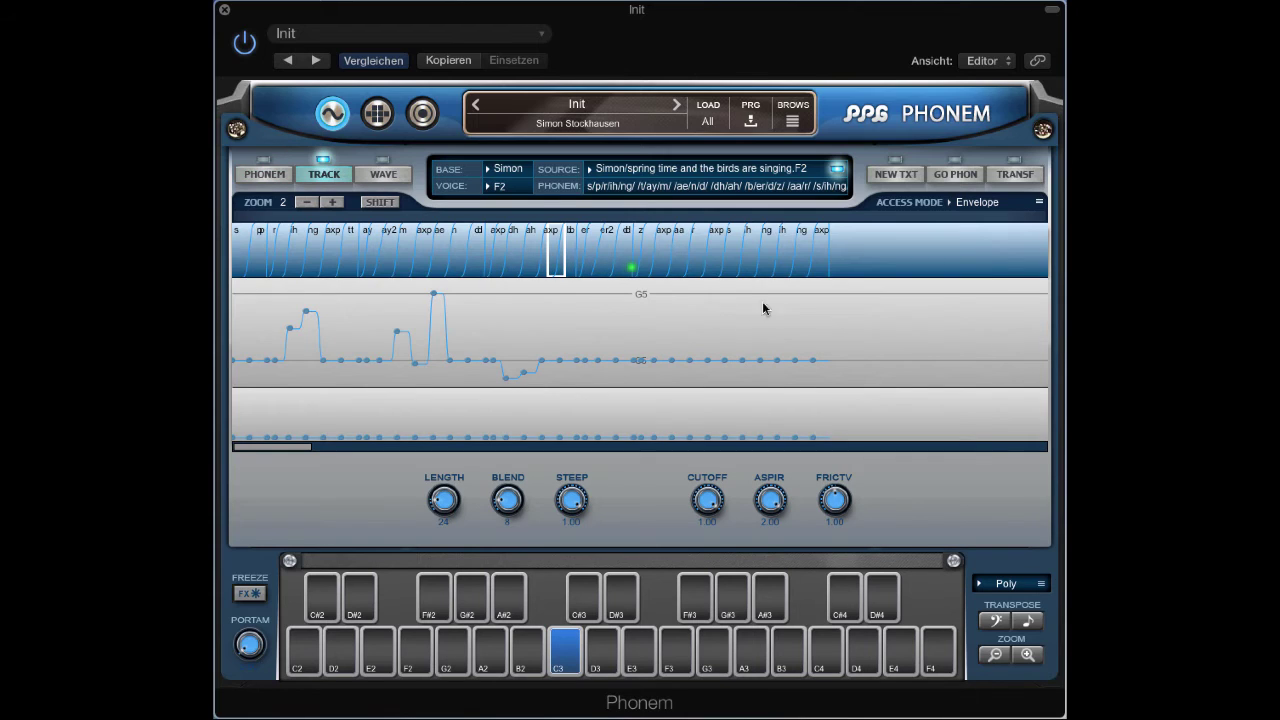
pyautogui.moveTo(724, 360); pyautogui.dragTo(732, 340)
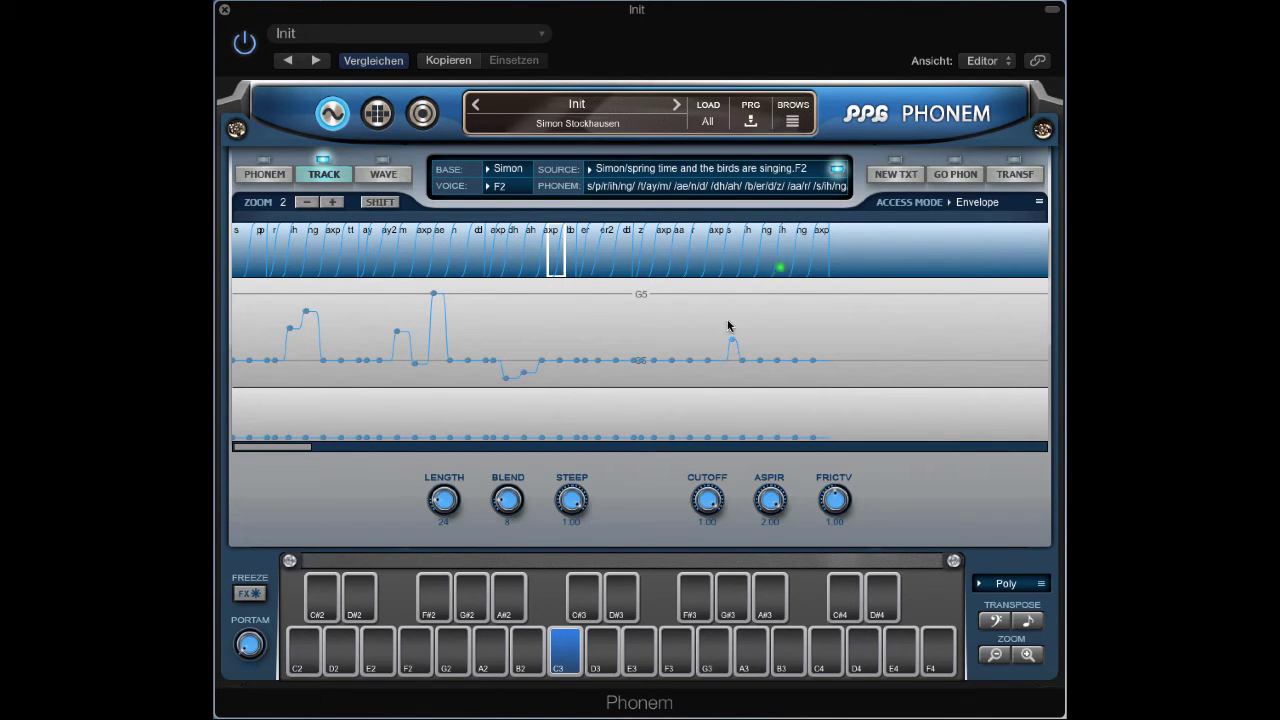
pyautogui.click(340, 202)
pyautogui.click(340, 202)
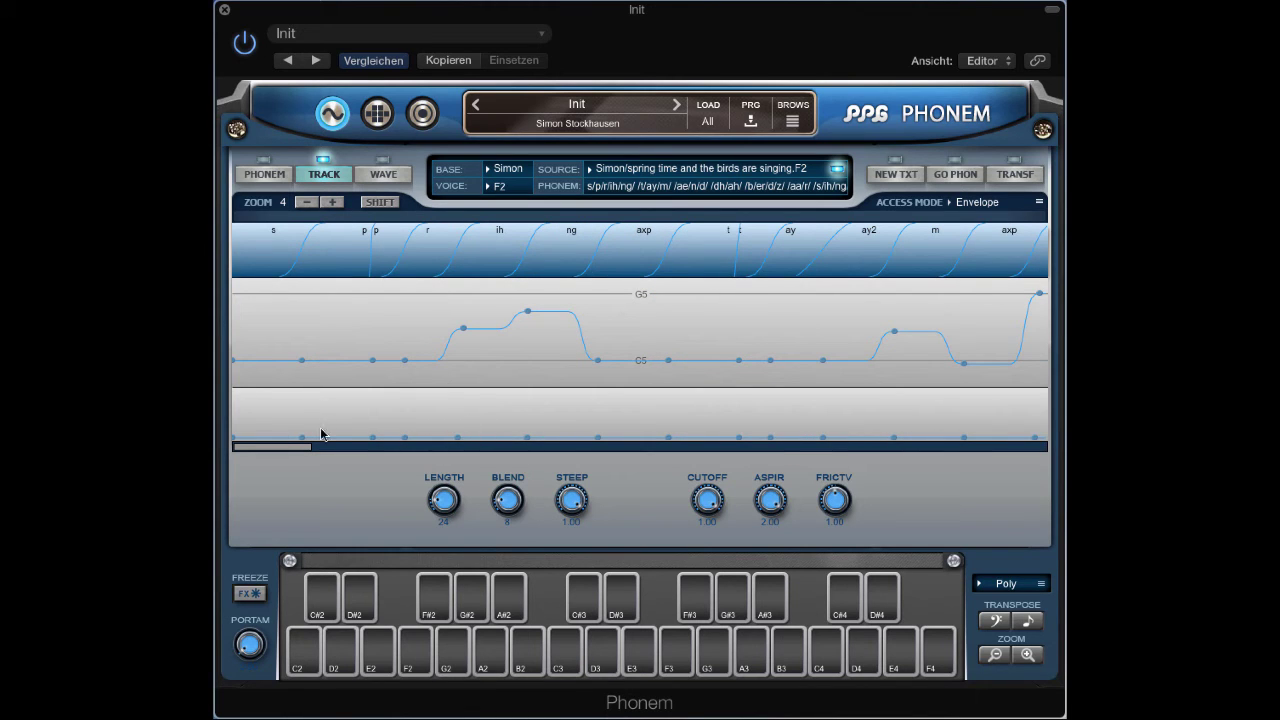
# - Switch Access Mode to Frame and move the selected frame onto er
pyautogui.moveTo(298, 446); pyautogui.dragTo(524, 451)
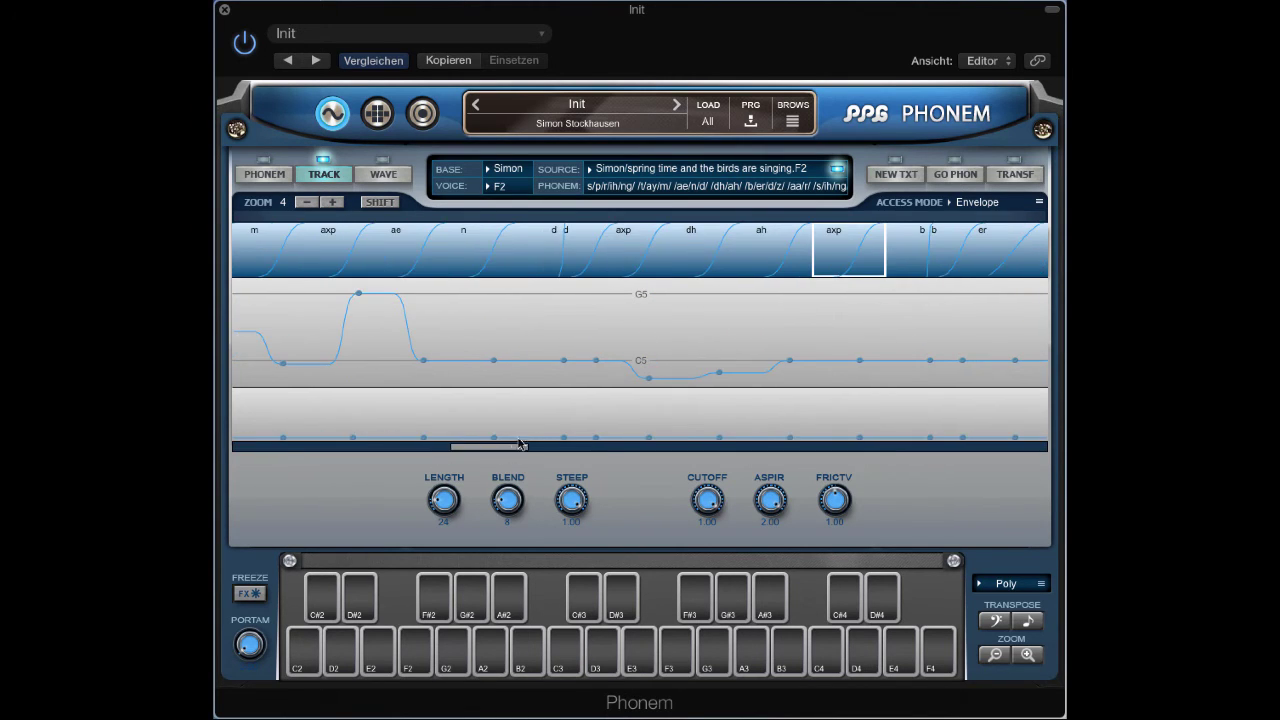
pyautogui.click(962, 204)
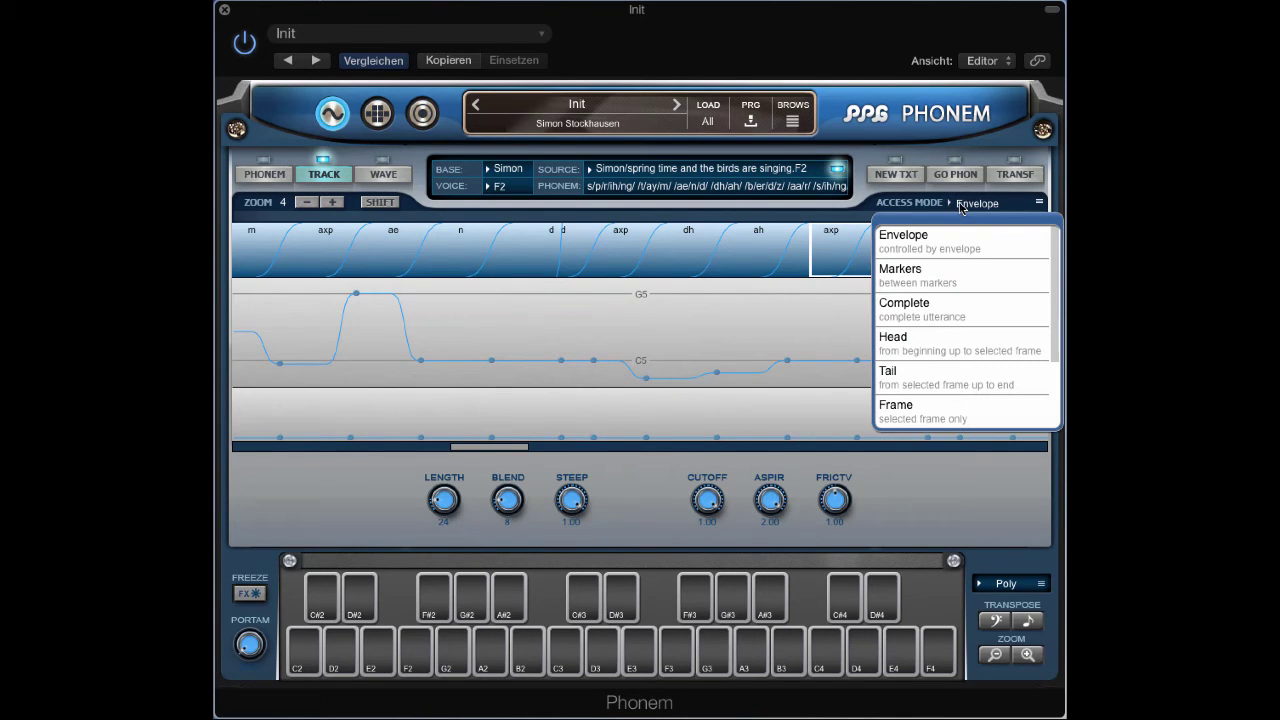
pyautogui.click(918, 405)
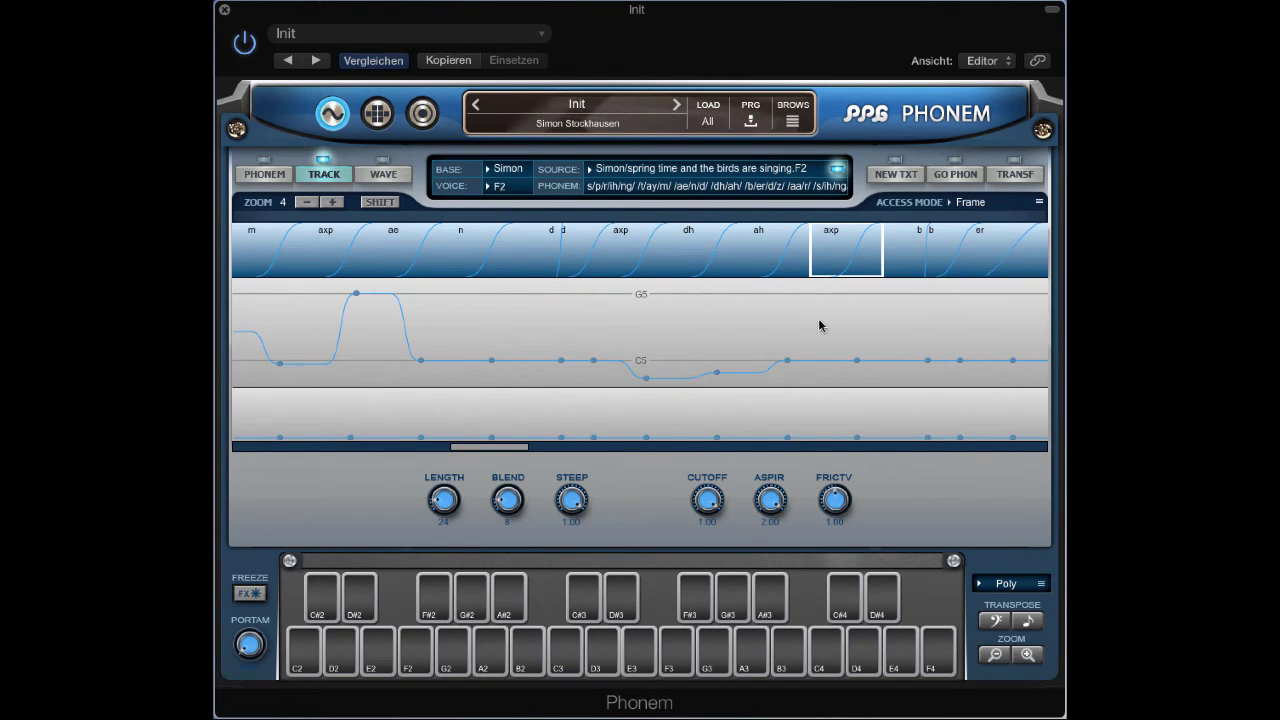
pyautogui.moveTo(913, 266); pyautogui.dragTo(1000, 245)
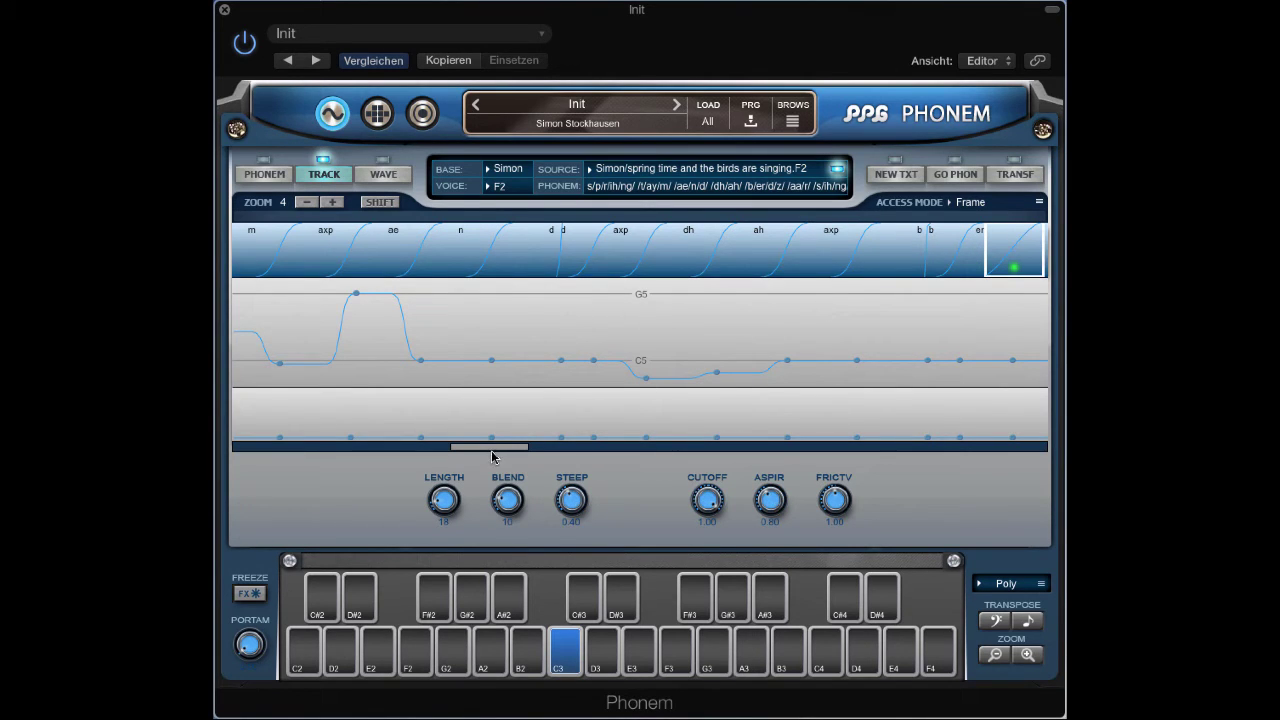
# - Lift the pitch into a G5 plateau under er, stepping slightly higher under er2
pyautogui.moveTo(495, 451); pyautogui.dragTo(545, 451)
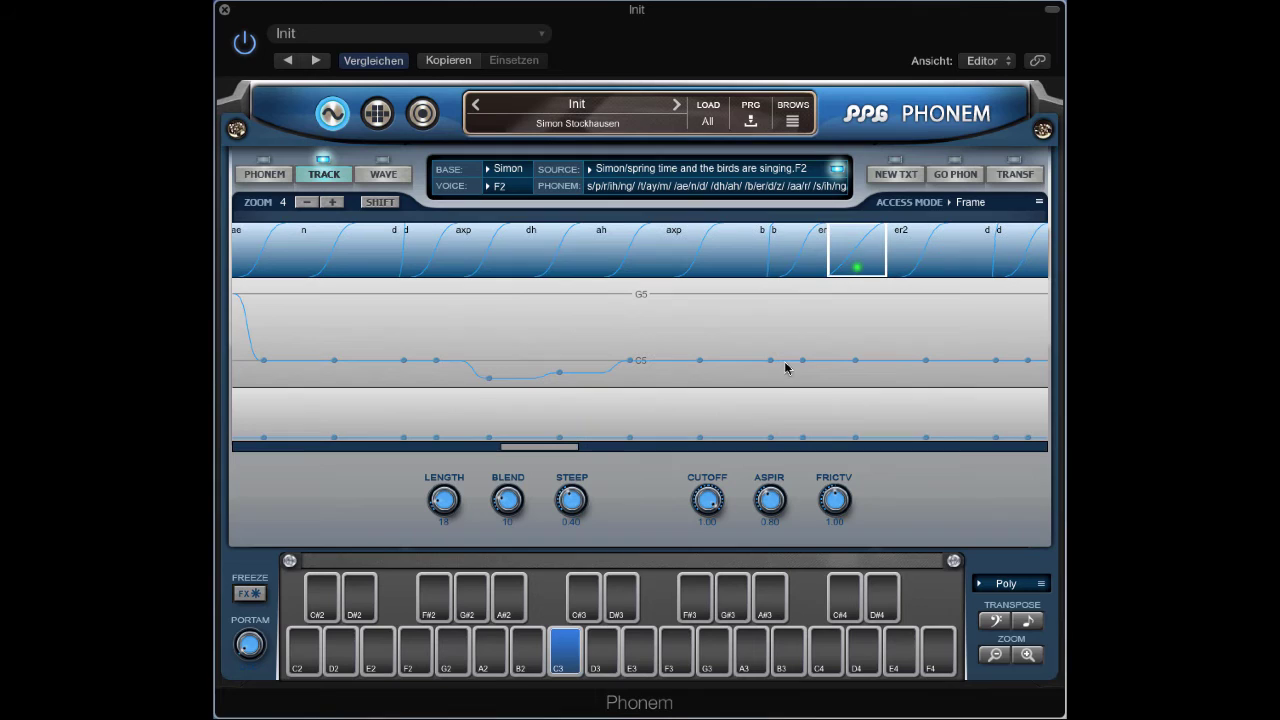
pyautogui.moveTo(857, 363); pyautogui.dragTo(810, 301)
pyautogui.moveTo(849, 359); pyautogui.dragTo(856, 298)
pyautogui.click(811, 294)
pyautogui.click(906, 258)
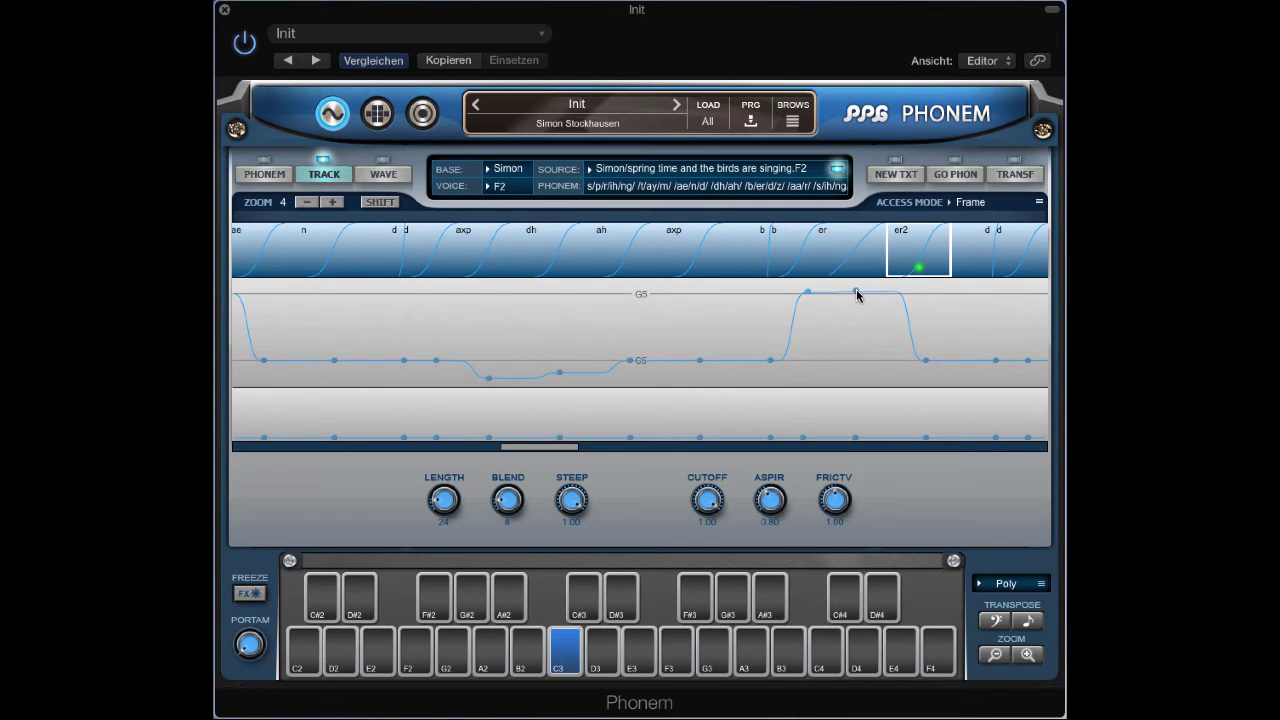
pyautogui.moveTo(857, 293); pyautogui.dragTo(855, 275)
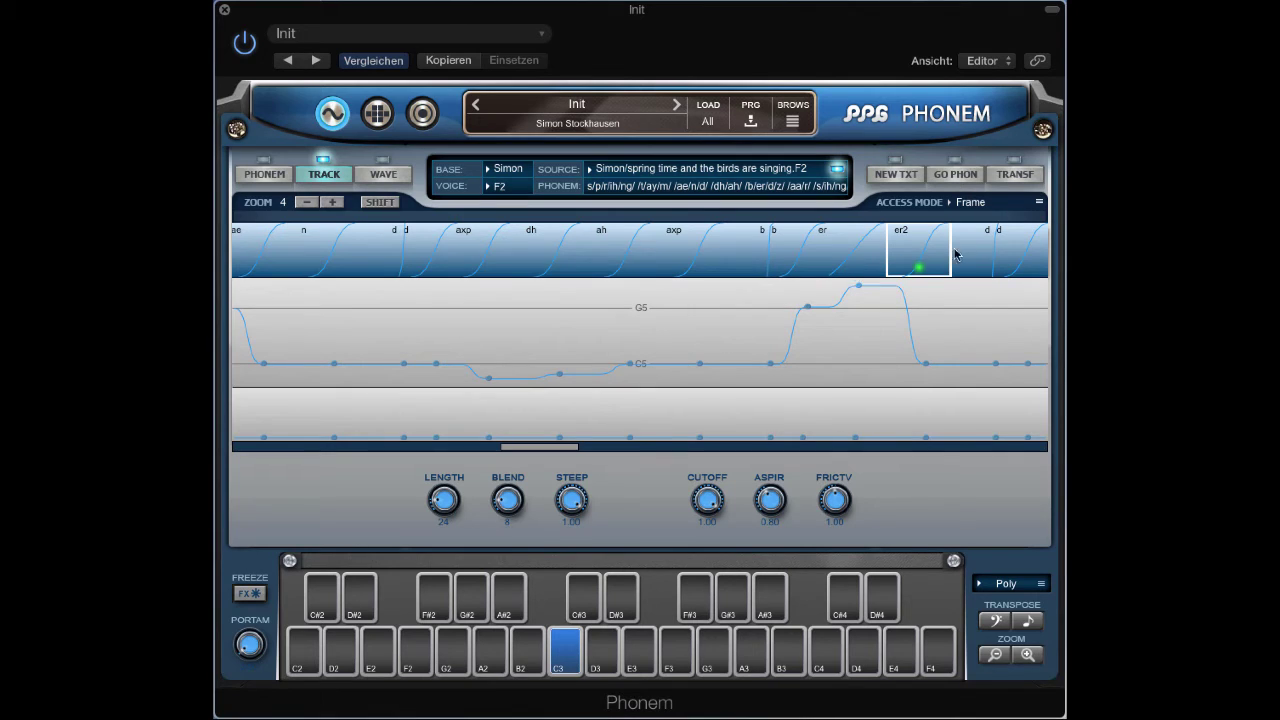
# - Extend the high pitch plateau through the two following d frames
pyautogui.click(967, 251)
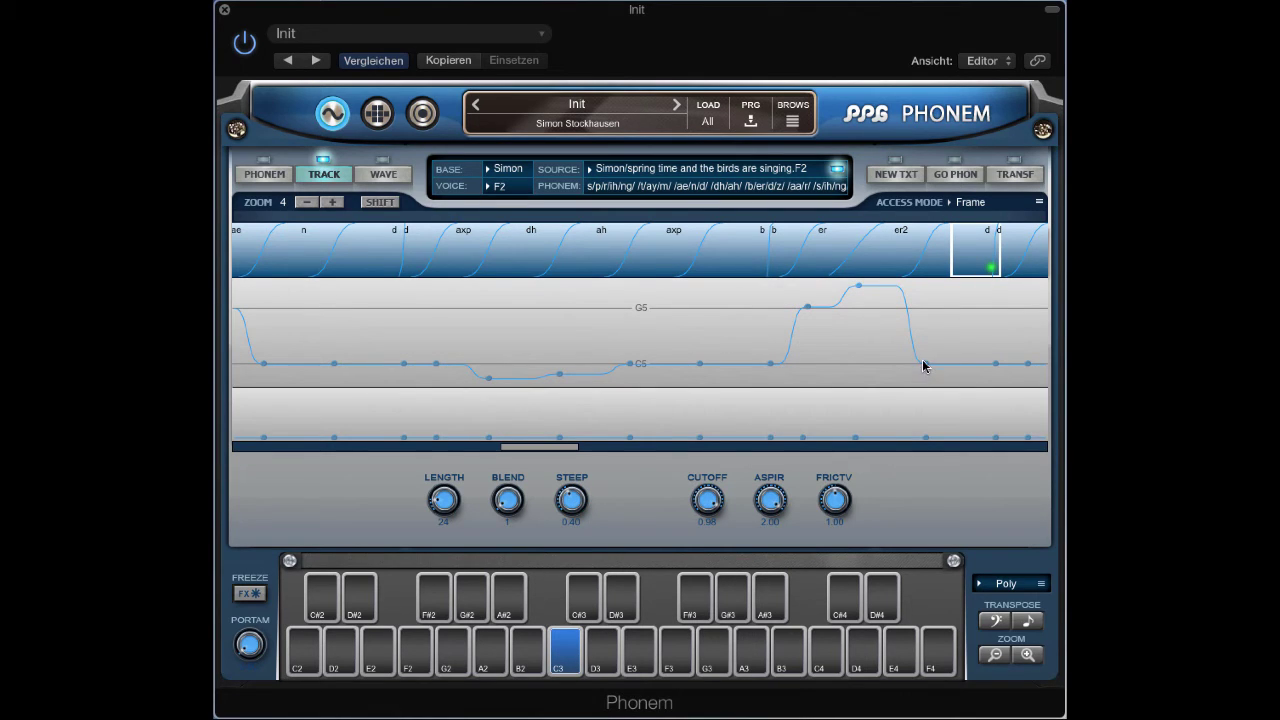
pyautogui.moveTo(924, 366); pyautogui.dragTo(936, 307)
pyautogui.moveTo(995, 363); pyautogui.dragTo(992, 319)
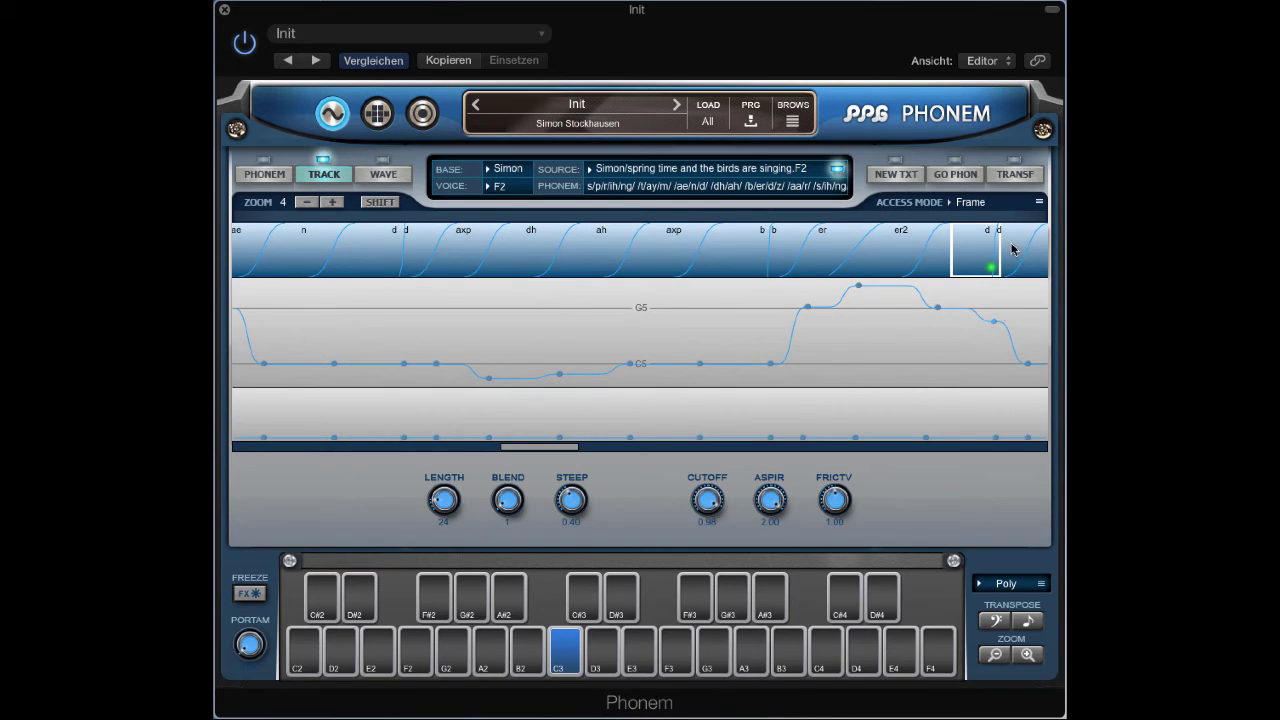
pyautogui.click(1012, 249)
pyautogui.moveTo(990, 319); pyautogui.dragTo(992, 310)
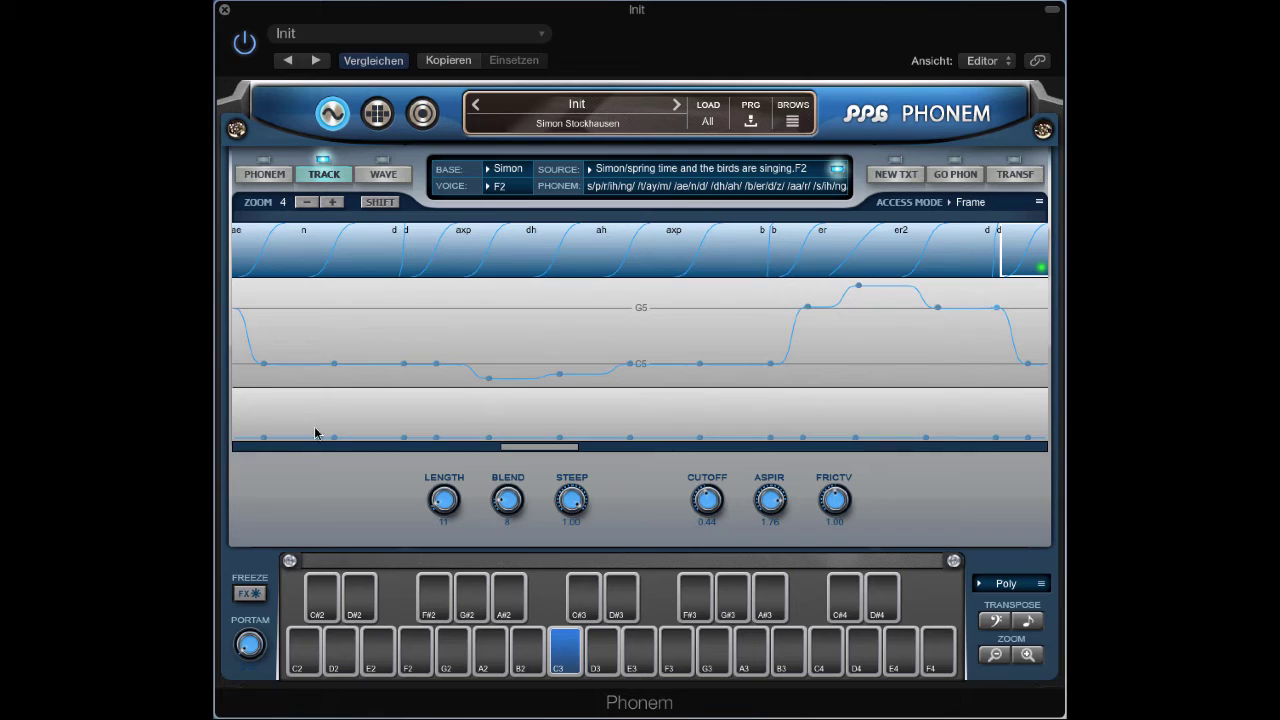
# - Raise the pitch on z and lift it between C5 and G5 under aa, easing through r
pyautogui.moveTo(572, 452); pyautogui.dragTo(697, 450)
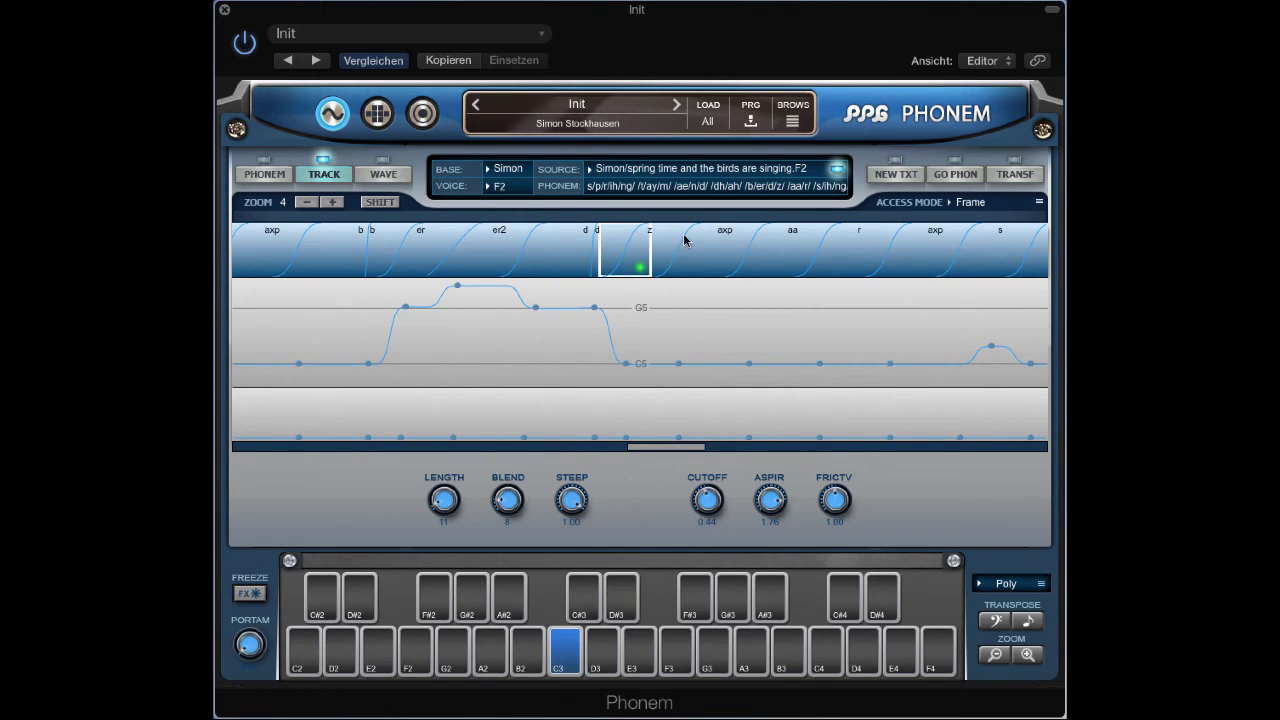
pyautogui.click(685, 240)
pyautogui.moveTo(624, 364); pyautogui.dragTo(637, 323)
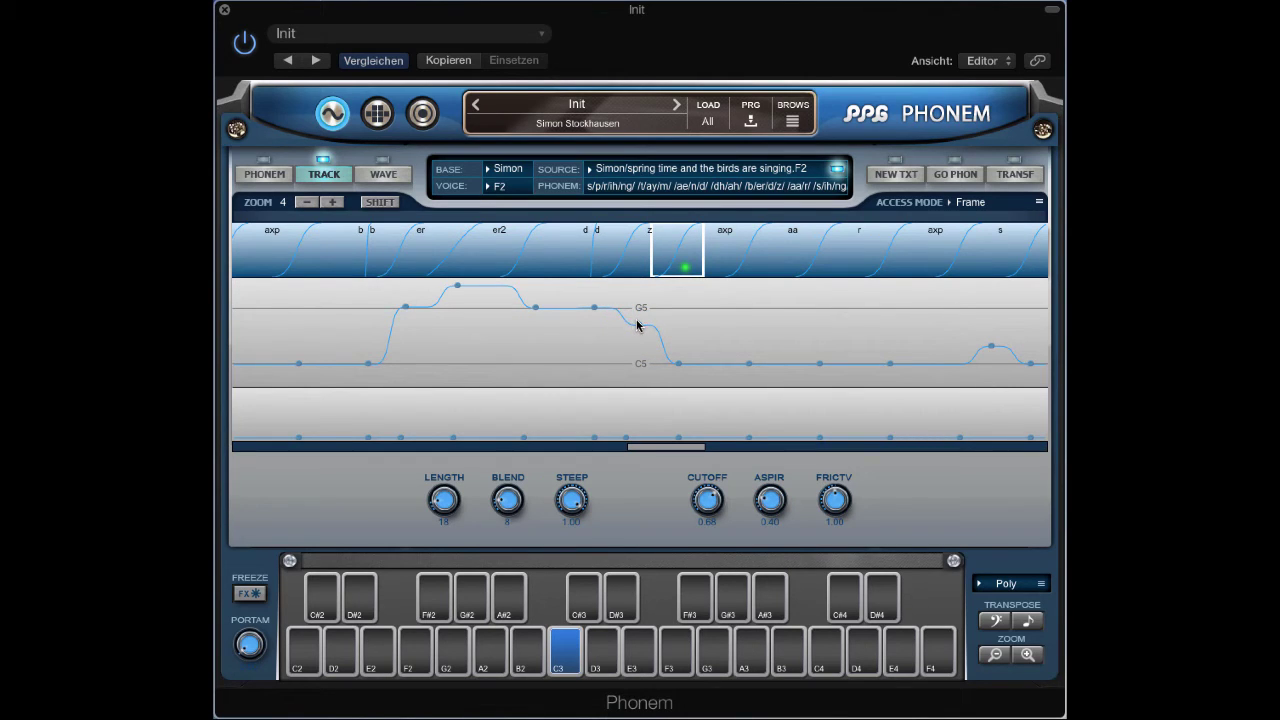
pyautogui.click(746, 242)
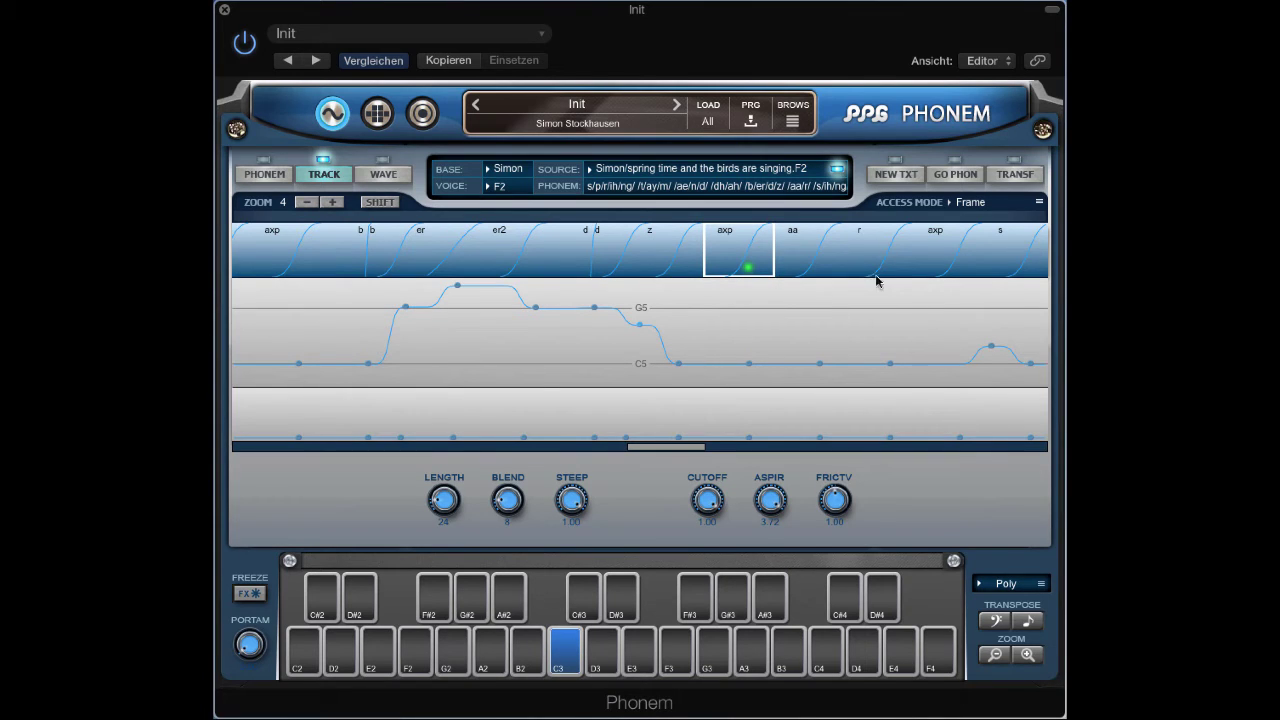
pyautogui.click(788, 244)
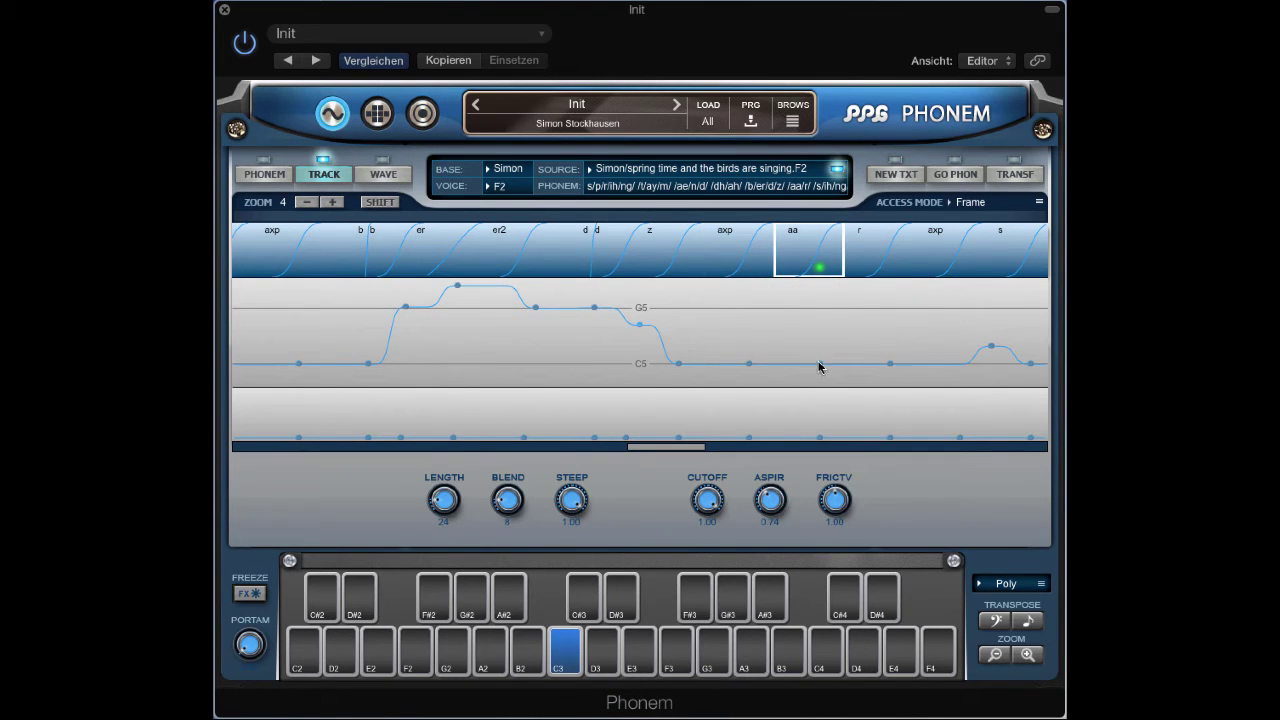
pyautogui.moveTo(819, 364); pyautogui.dragTo(750, 339)
pyautogui.click(886, 252)
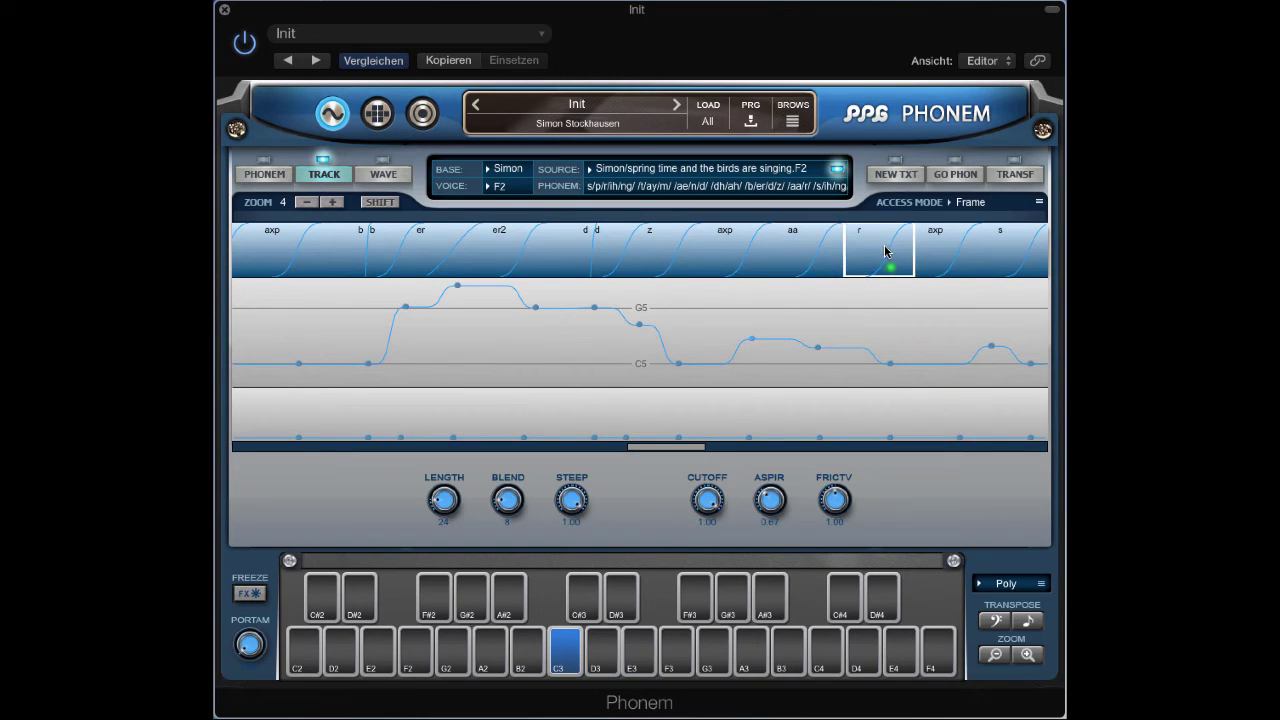
pyautogui.moveTo(818, 350); pyautogui.dragTo(818, 348)
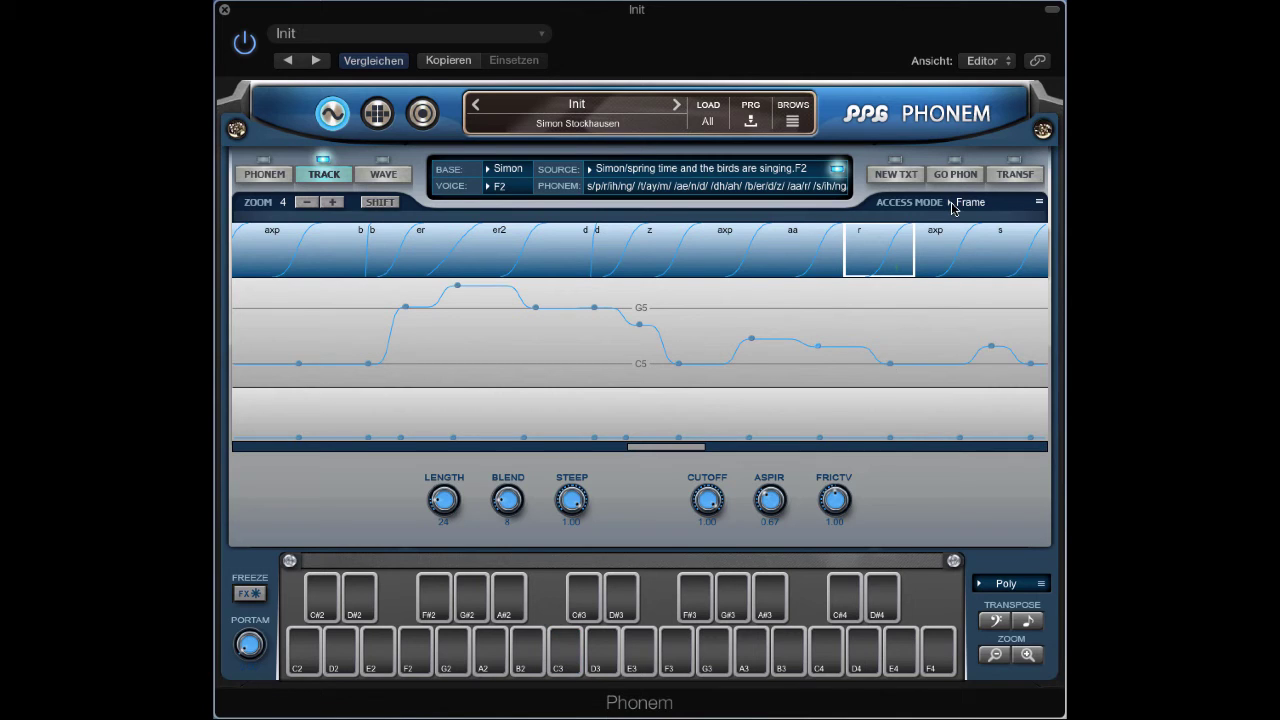
# - Switch Access Mode from Frame to Envelope and zoom out two levels to see the whole phrase
pyautogui.click(955, 202)
pyautogui.click(957, 247)
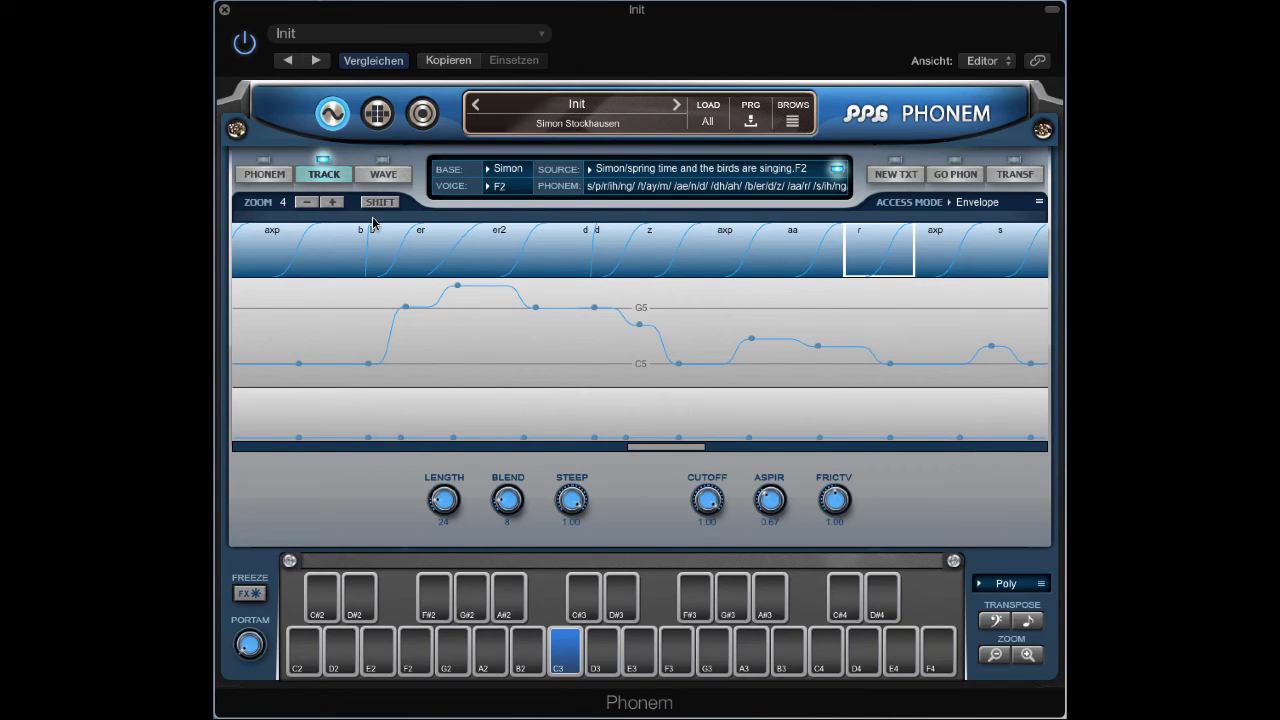
pyautogui.click(309, 203)
pyautogui.click(310, 203)
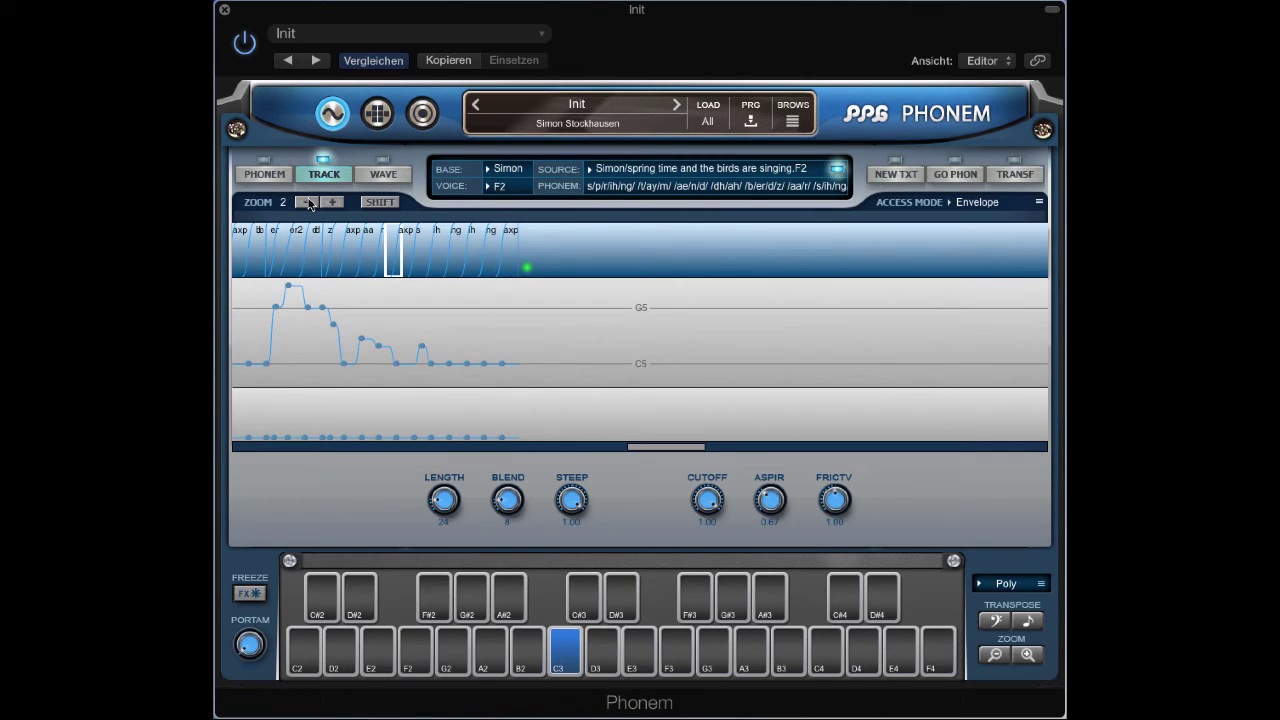
# - Browse the Access Mode and resource ≡ menu options without changing the mode
pyautogui.click(951, 206)
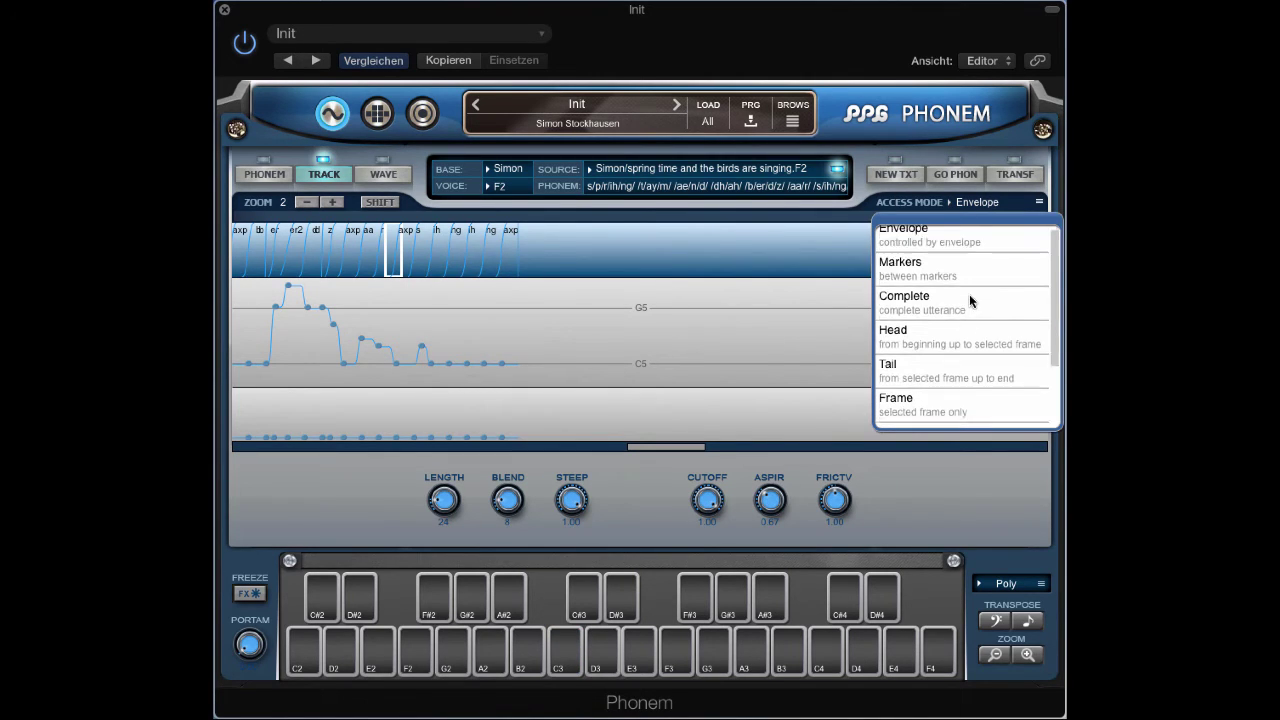
pyautogui.scroll(-3, 969, 300)
pyautogui.click(1041, 203)
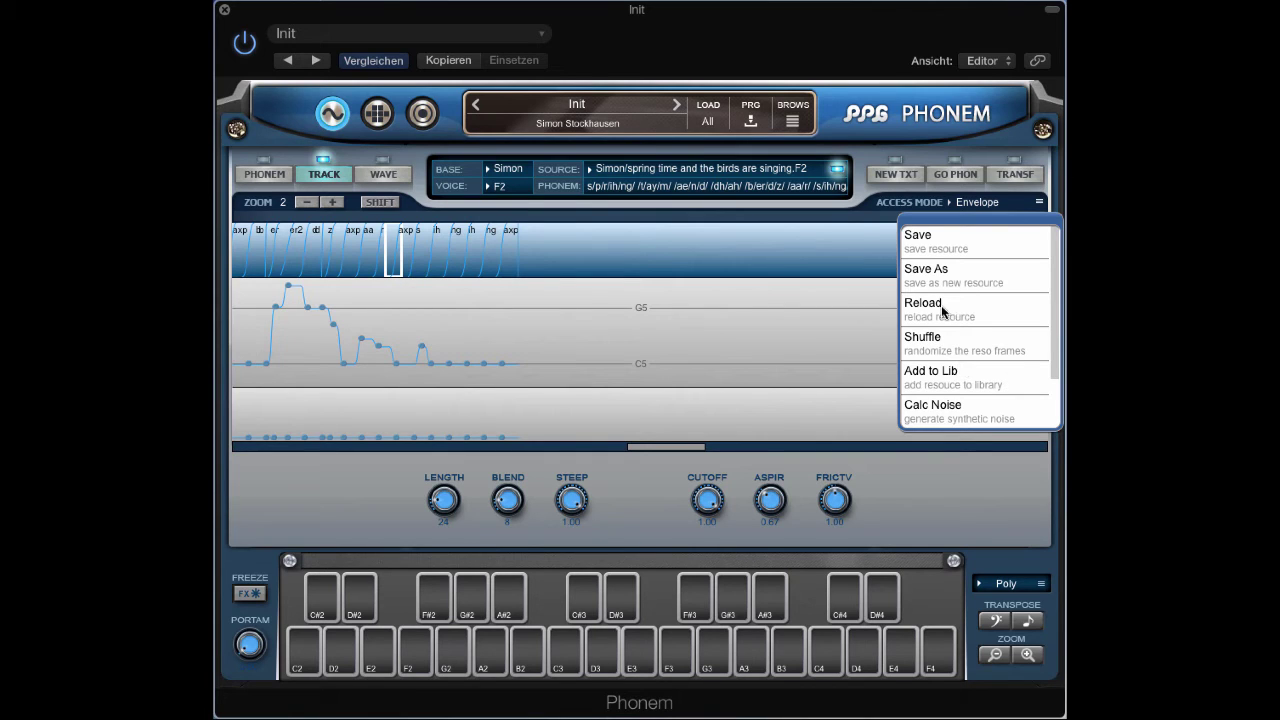
pyautogui.scroll(-1, 944, 300)
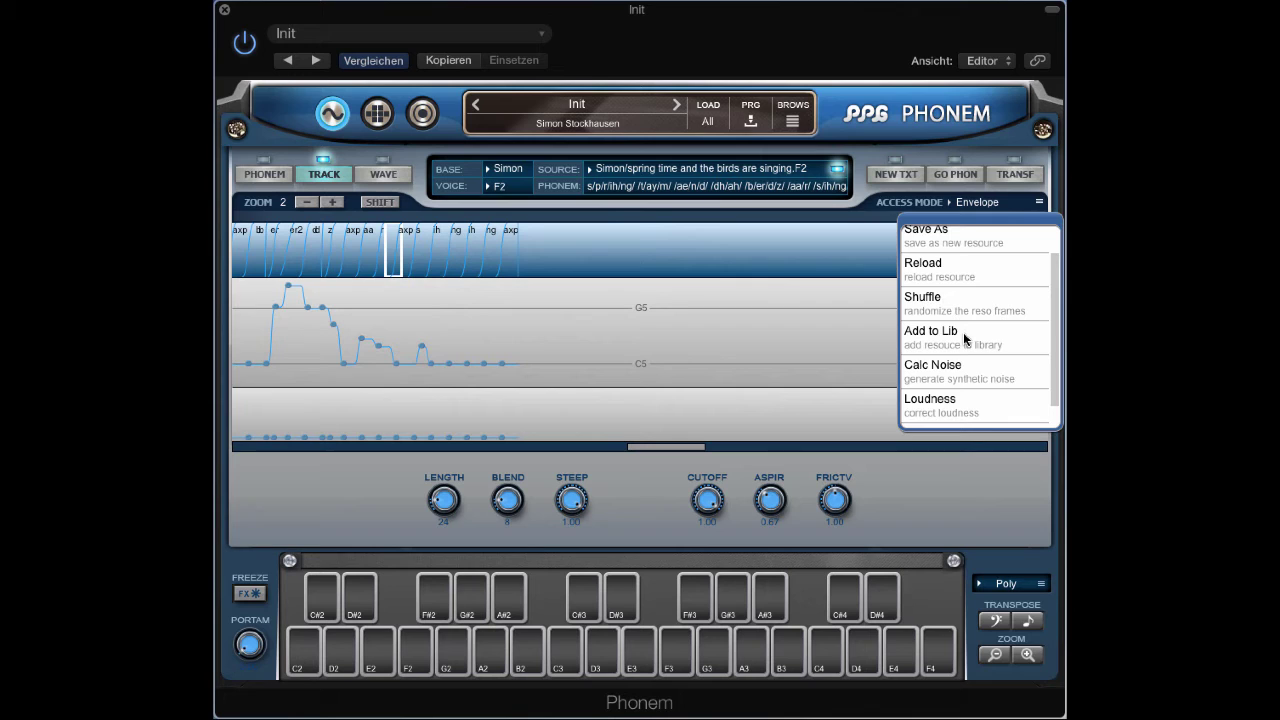
pyautogui.scroll(1, 963, 332)
pyautogui.click(907, 238)
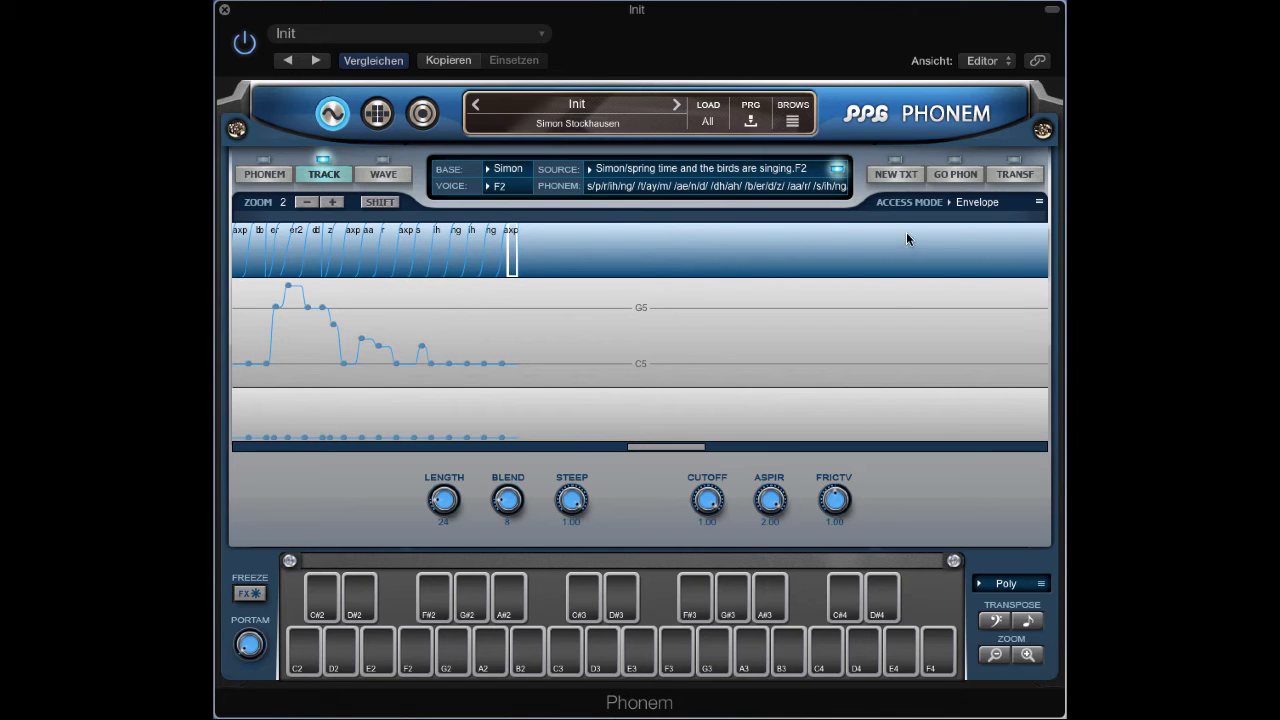
pyautogui.click(1039, 202)
pyautogui.scroll(-2, 1010, 270)
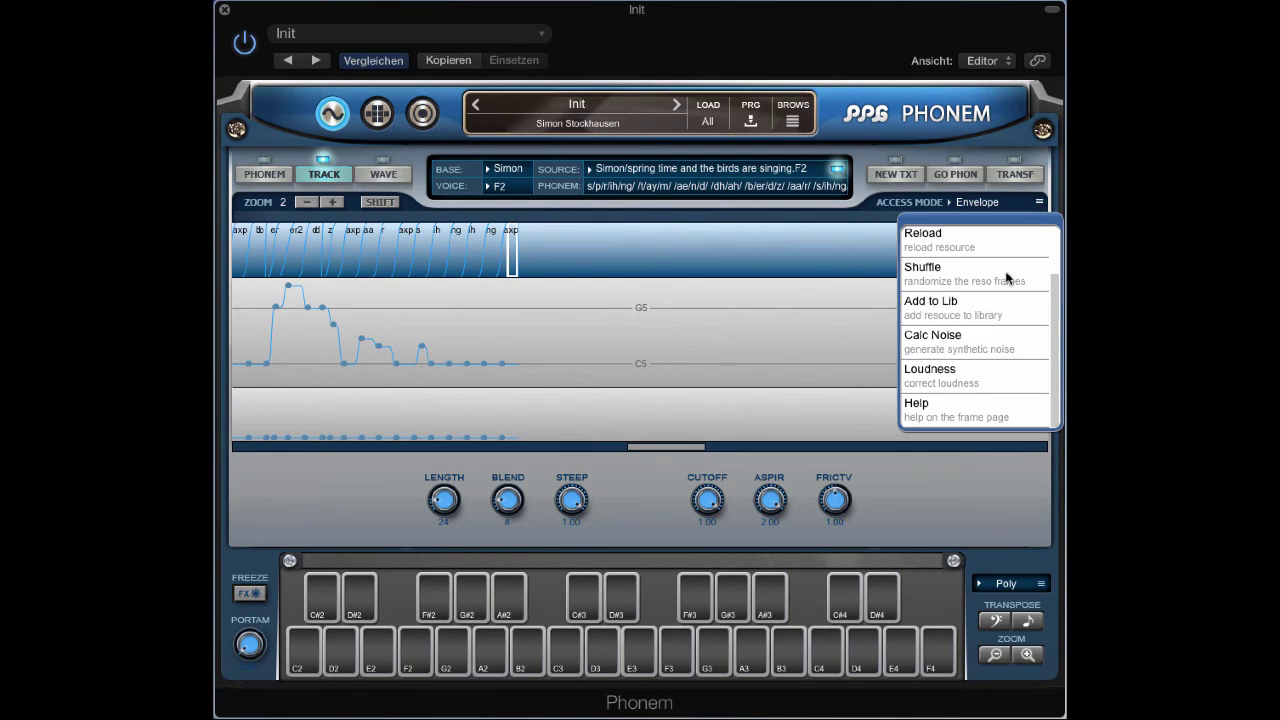
# - In the PHONEM editor, apply Set Loop to the Time Envelope for a repeating zigzag shape
pyautogui.click(797, 259)
pyautogui.click(265, 178)
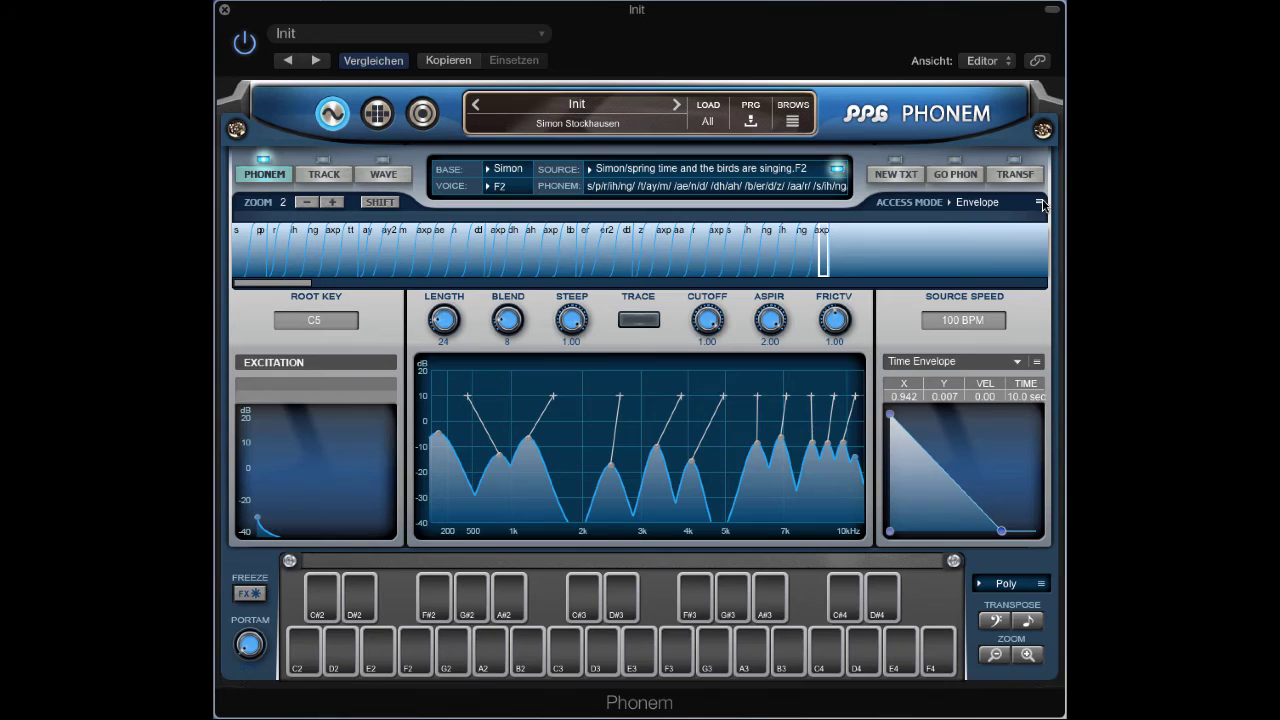
pyautogui.click(1037, 362)
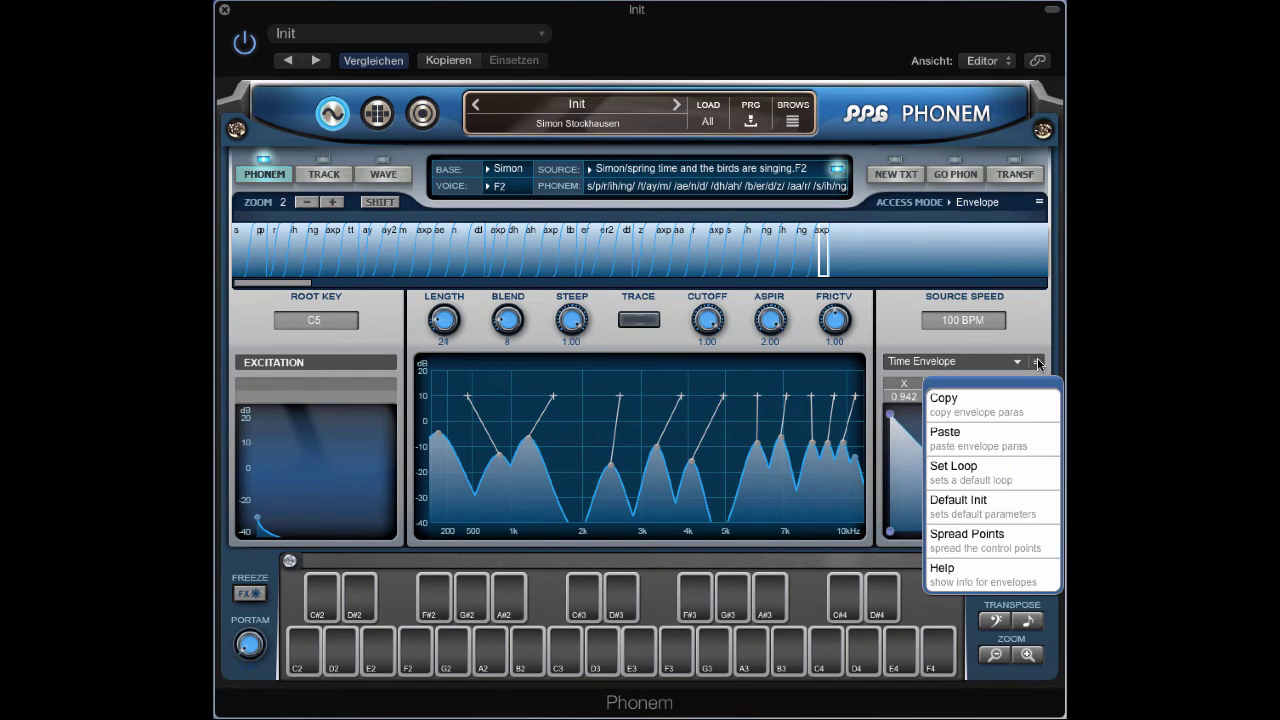
pyautogui.click(992, 472)
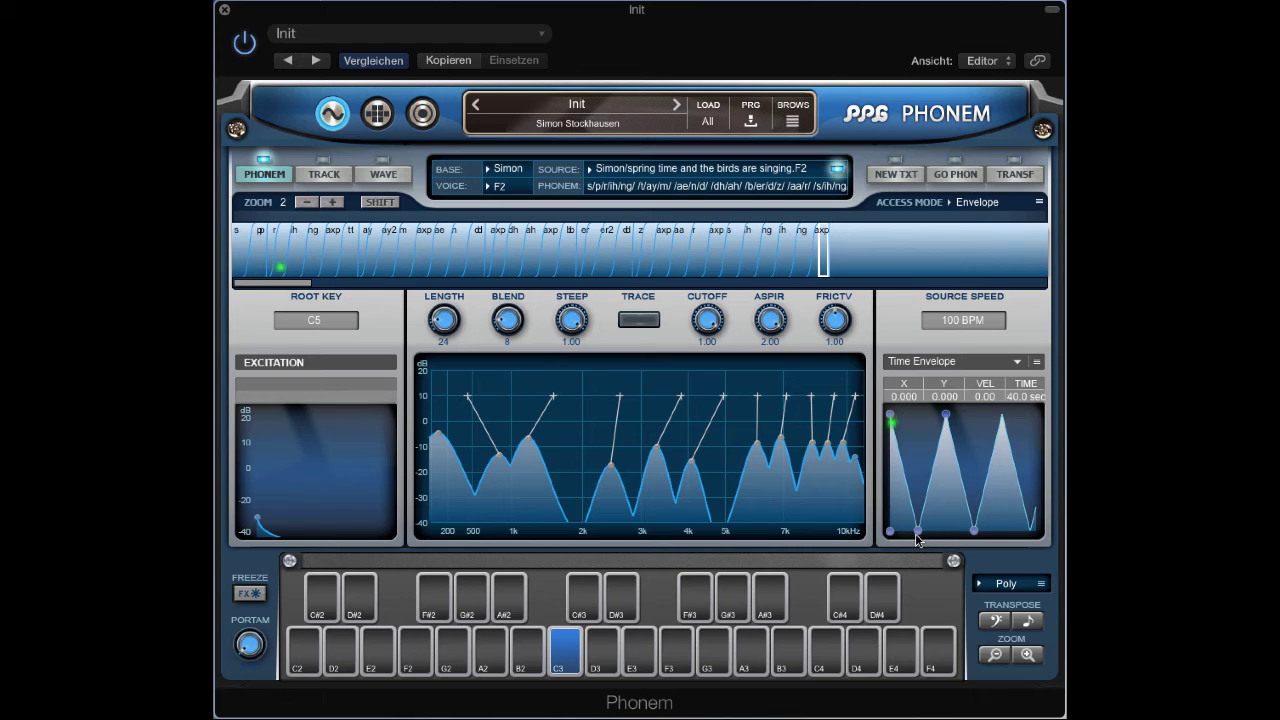
# - Tweak the time envelope's low and start points and lift the excitation curve end for the opening s
pyautogui.moveTo(921, 534); pyautogui.dragTo(917, 536)
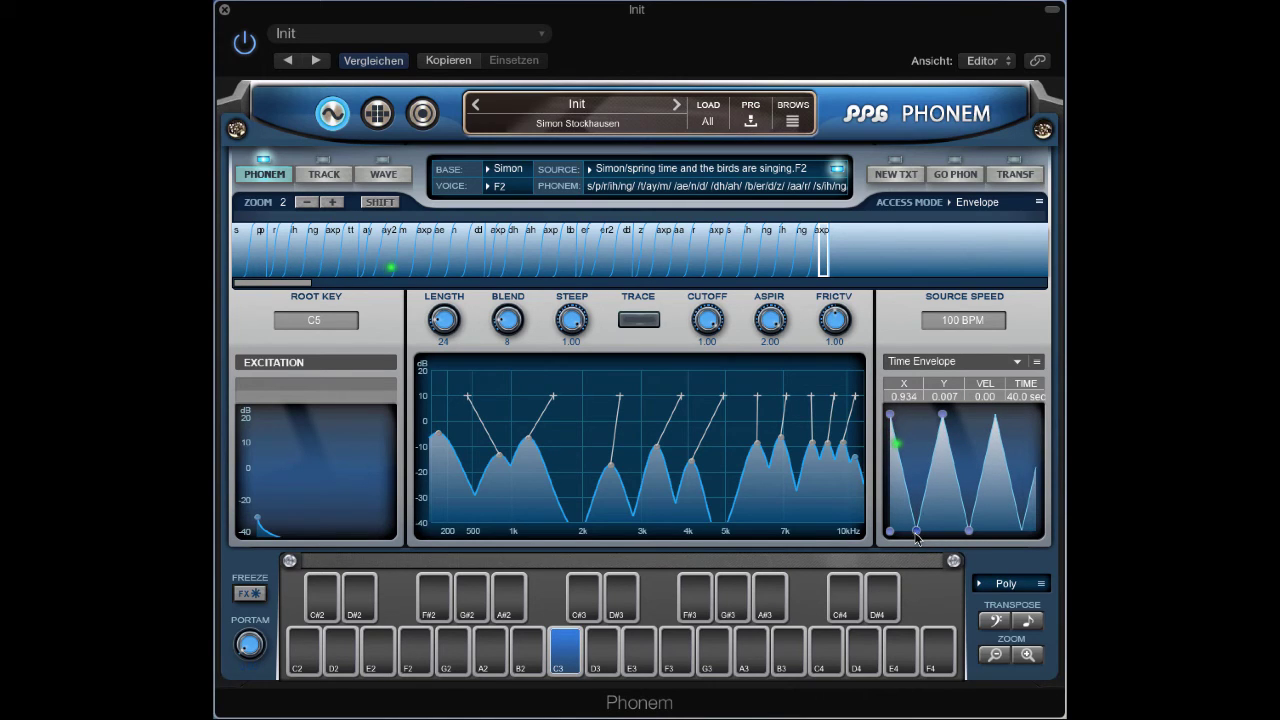
pyautogui.click(332, 202)
pyautogui.click(332, 202)
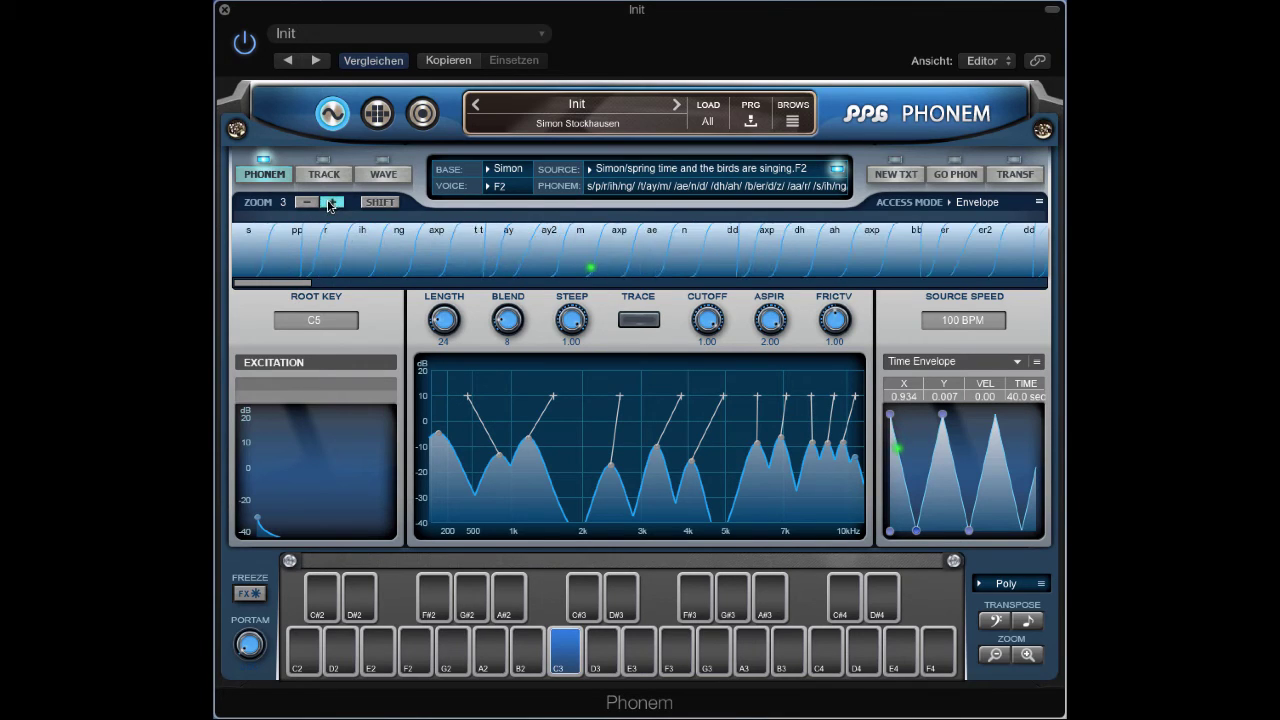
pyautogui.click(278, 258)
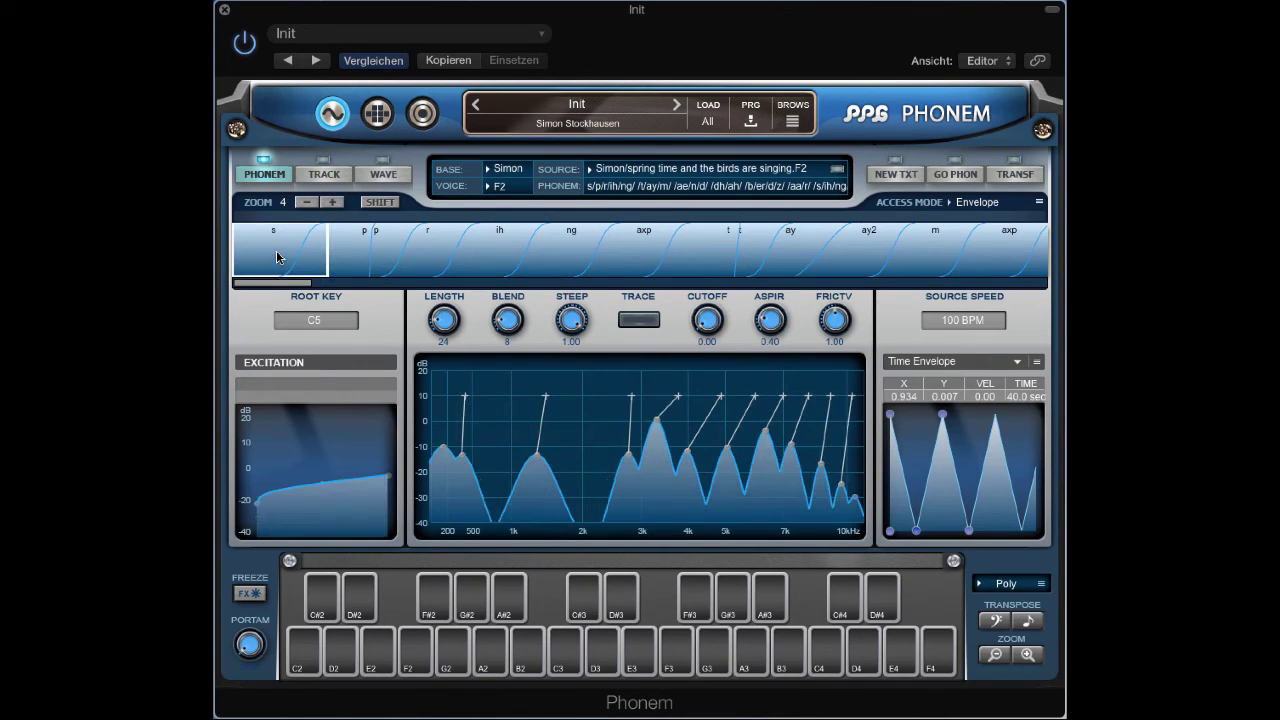
pyautogui.moveTo(258, 501); pyautogui.dragTo(259, 474)
pyautogui.press('Right')
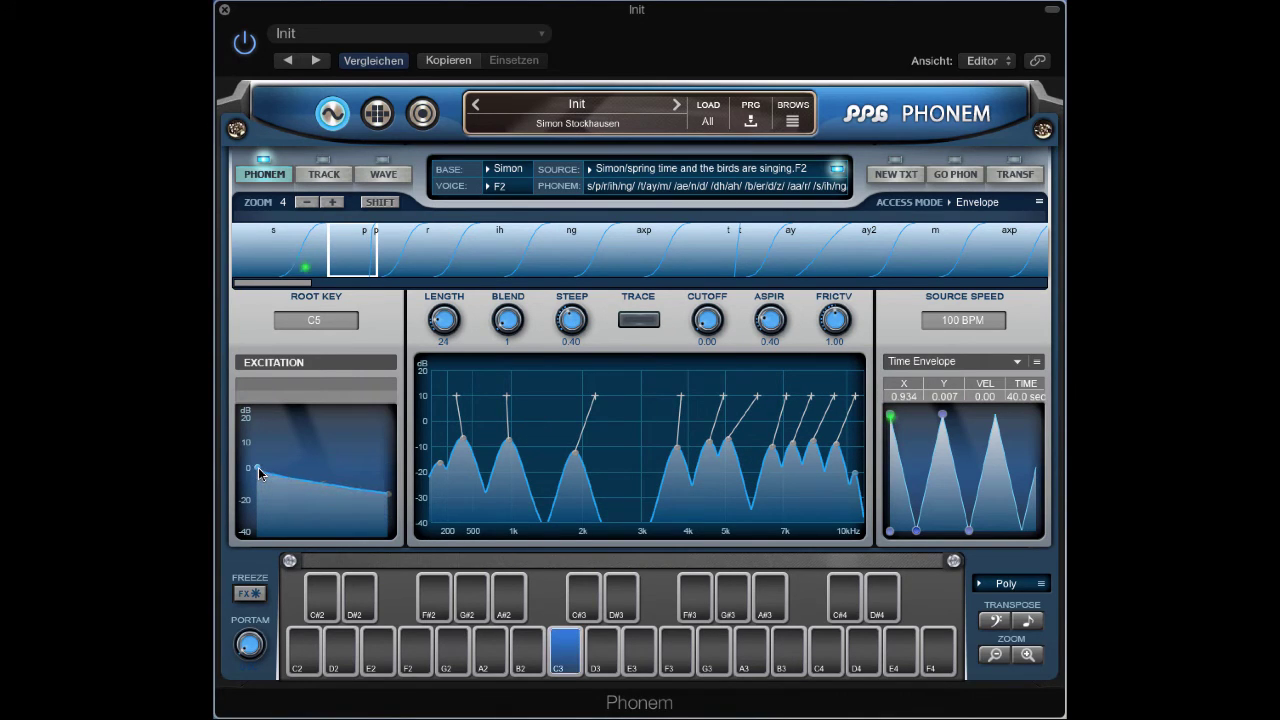
pyautogui.click(403, 237)
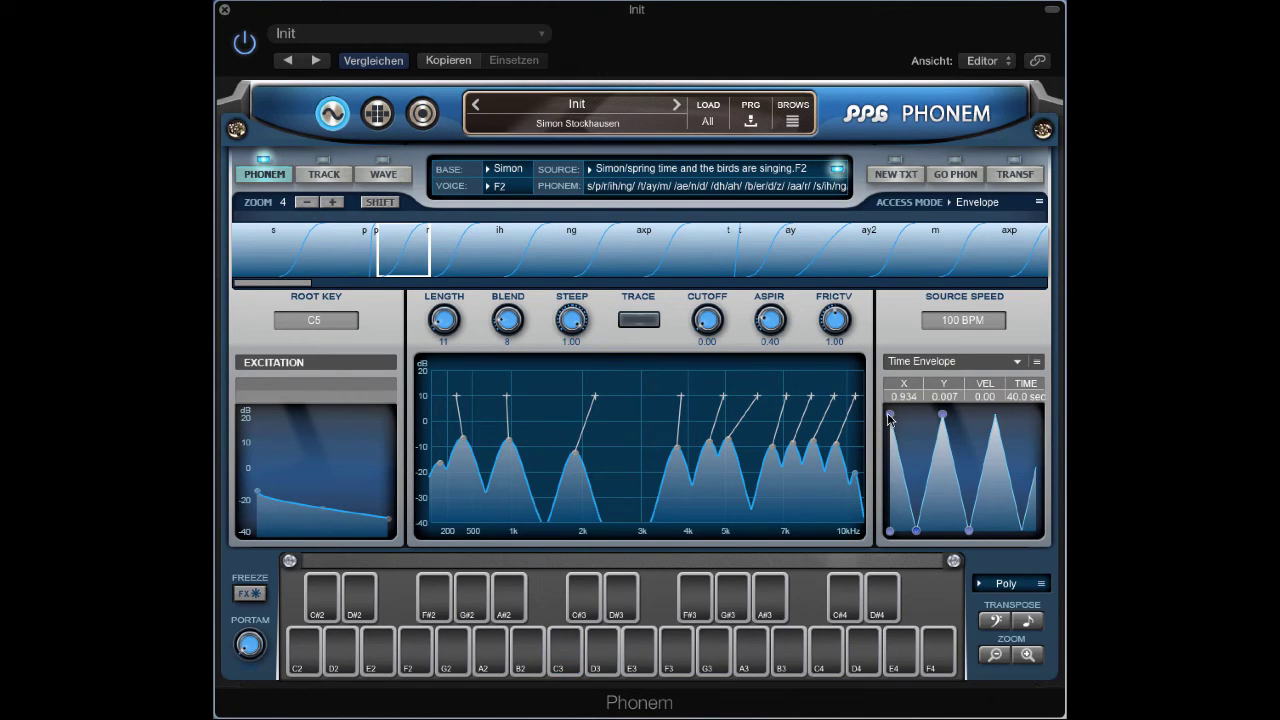
pyautogui.moveTo(890, 418); pyautogui.dragTo(892, 428)
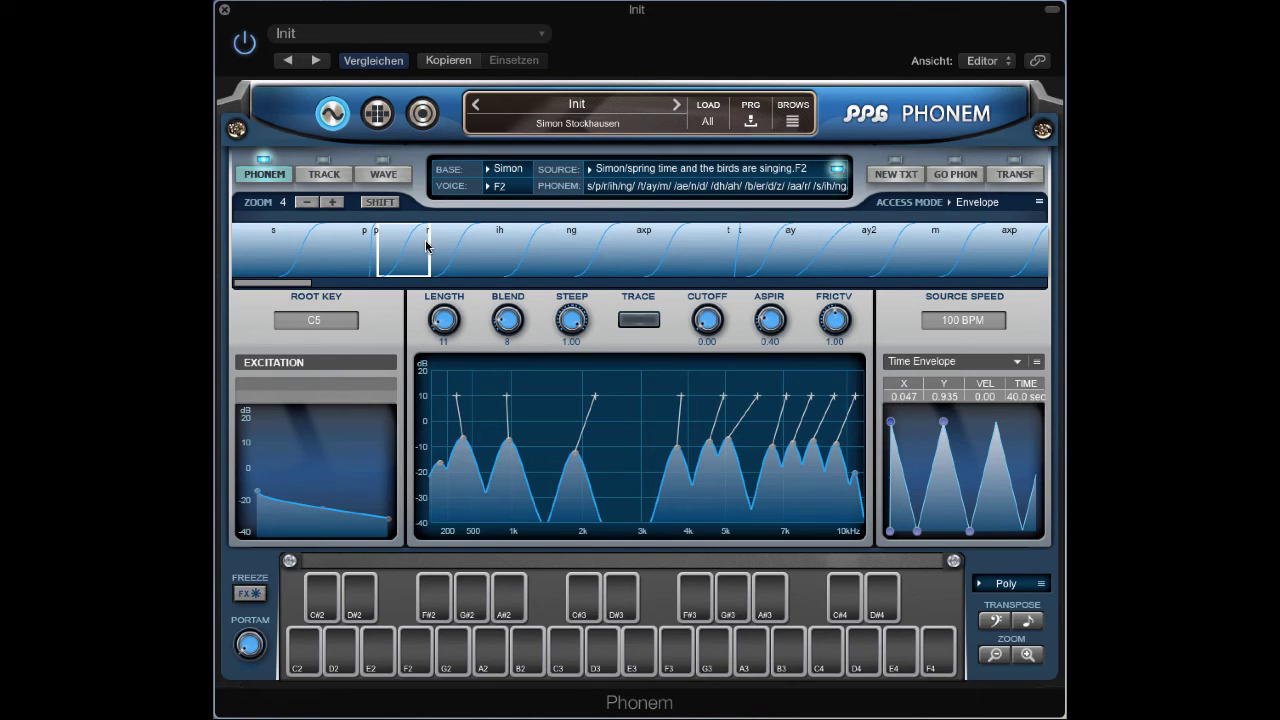
# - Reshape the Gain Envelope into a fast decay ending at 10.0 sec, then go back to TRACK
pyautogui.click(1017, 362)
pyautogui.click(1018, 426)
pyautogui.moveTo(890, 416); pyautogui.dragTo(762, 393)
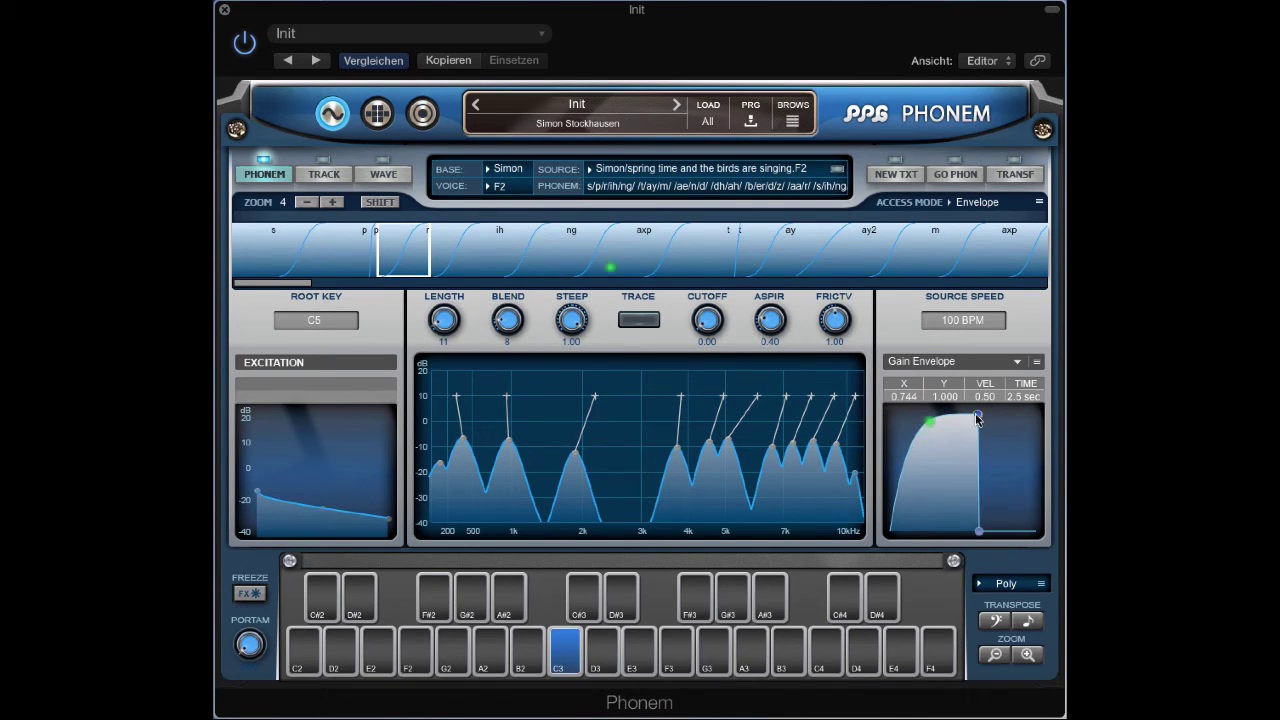
pyautogui.moveTo(979, 531); pyautogui.dragTo(1030, 537)
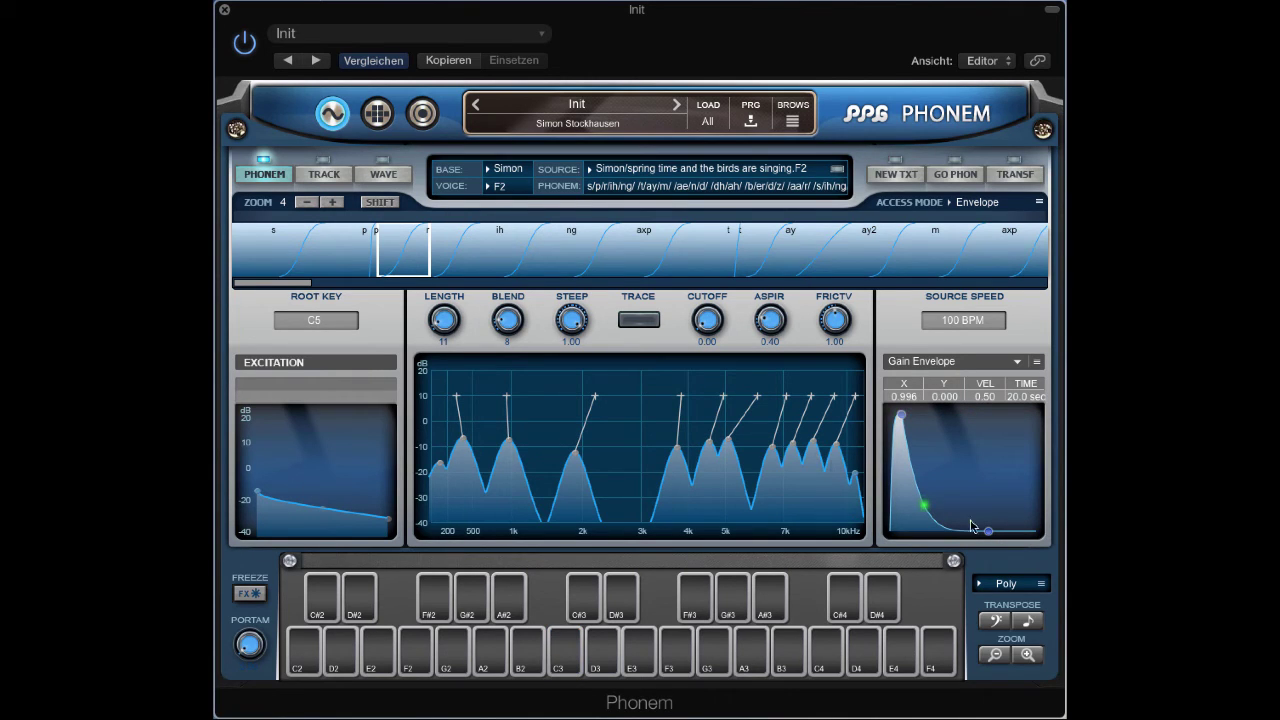
pyautogui.moveTo(984, 538); pyautogui.dragTo(921, 548)
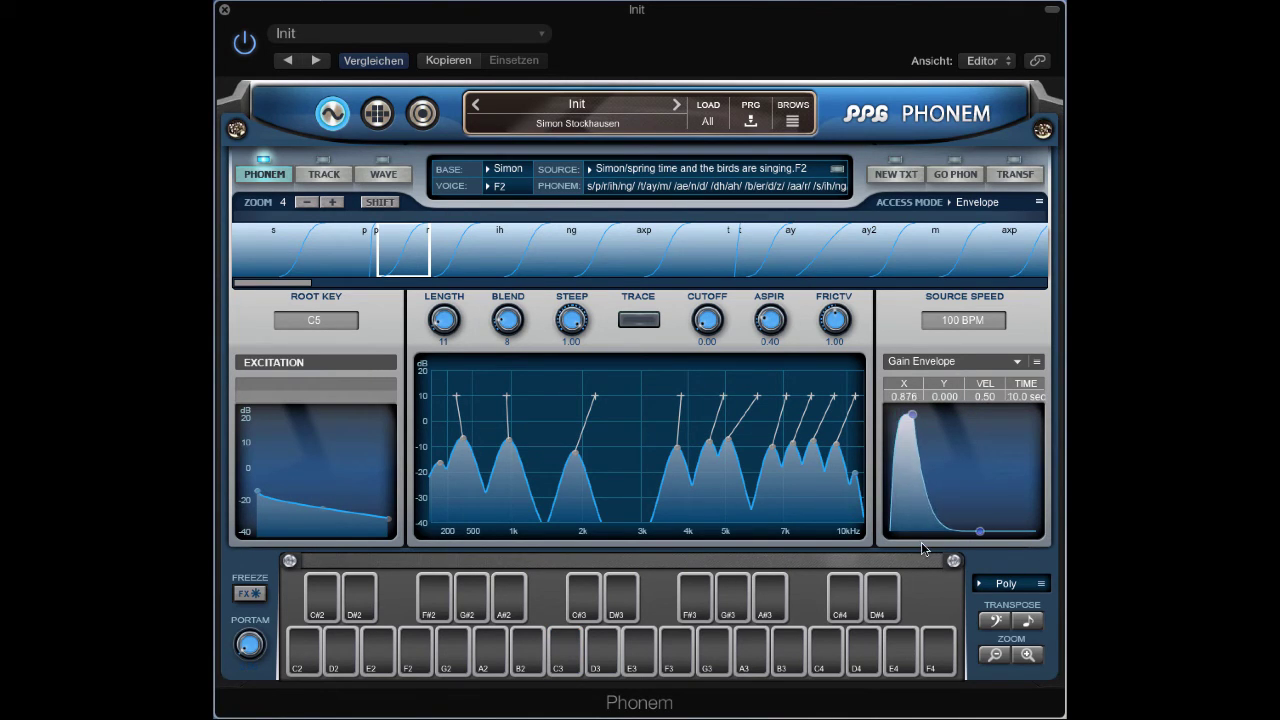
pyautogui.click(327, 176)
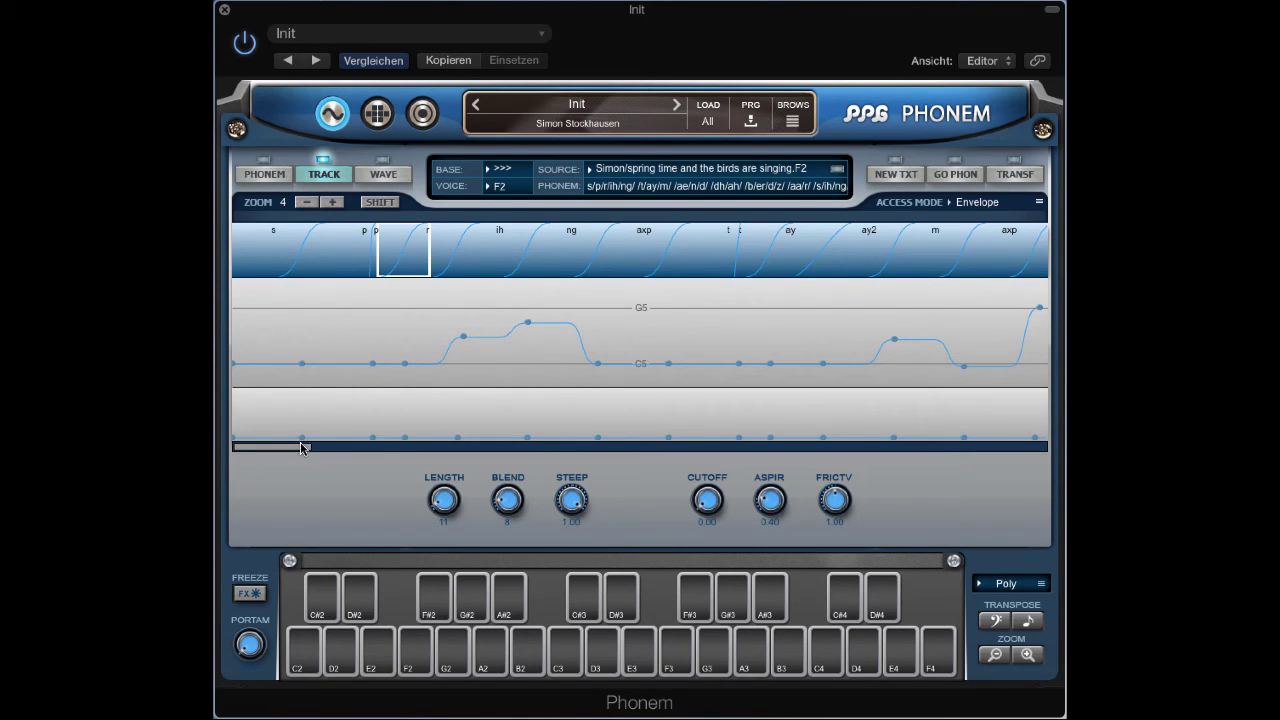
# - Open the Track editor and drag up the first raised peaks in the lower envelope lane
pyautogui.click(377, 113)
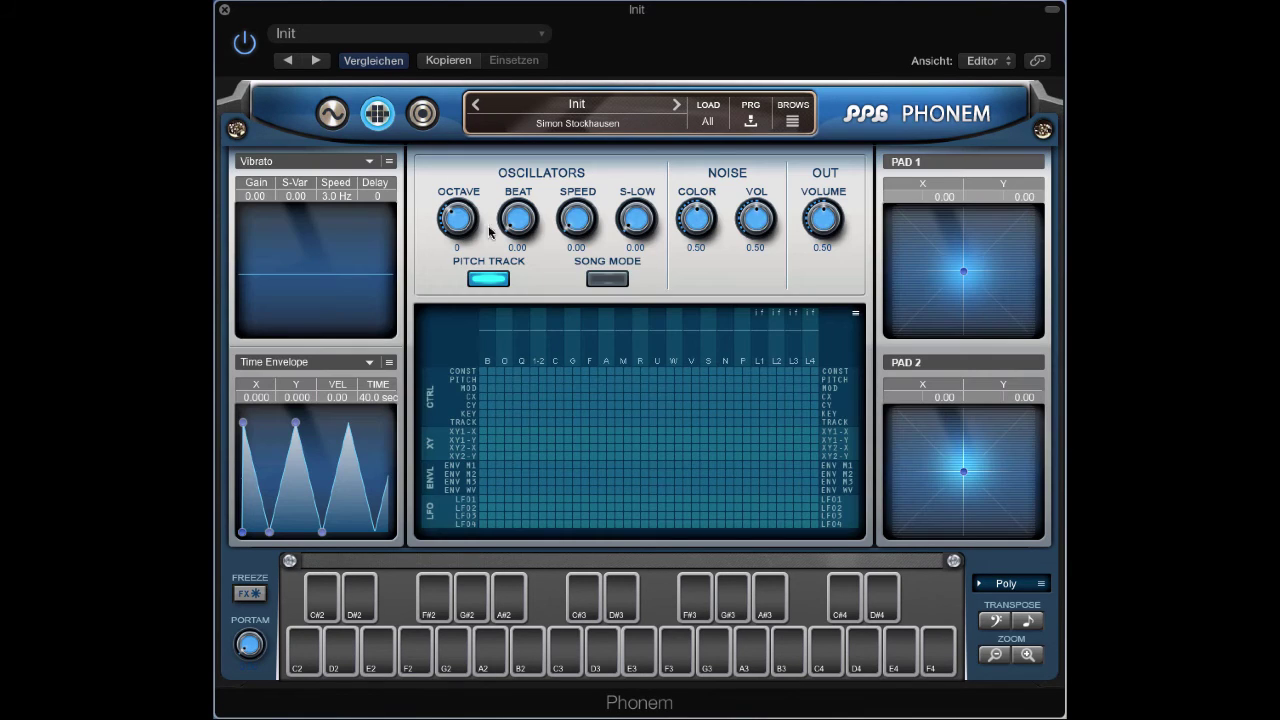
pyautogui.click(338, 113)
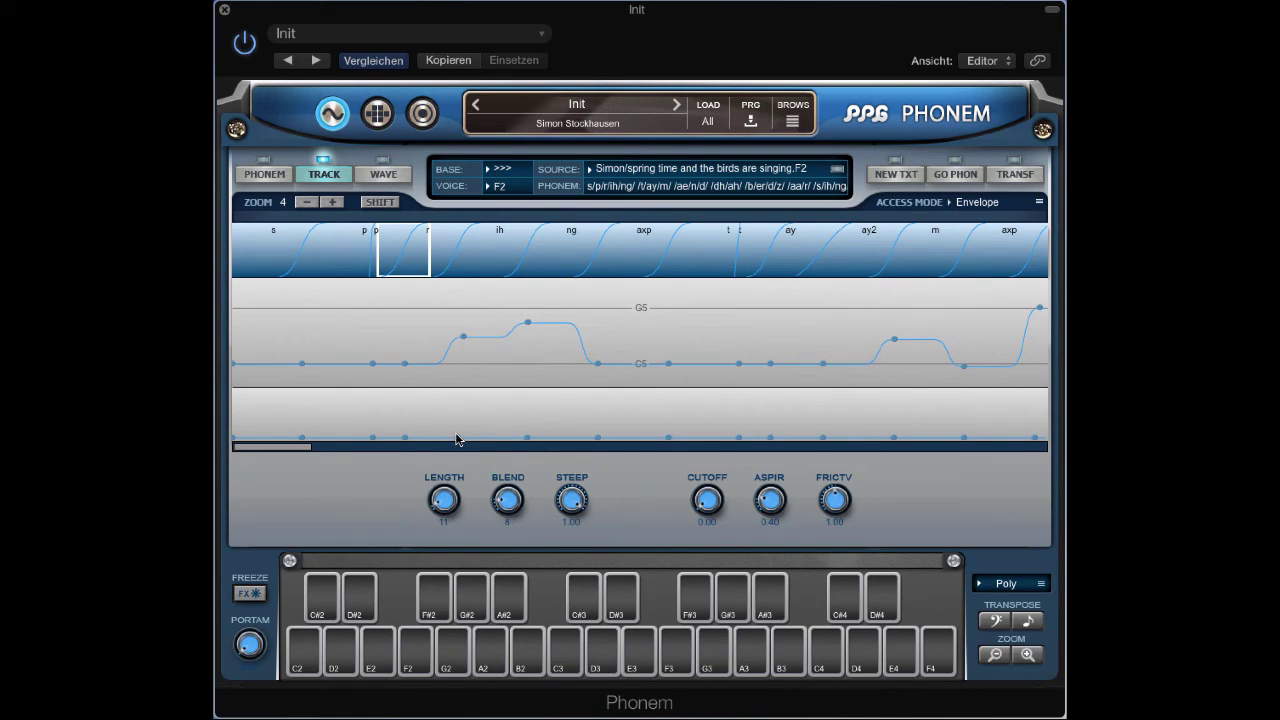
pyautogui.moveTo(456, 440); pyautogui.dragTo(464, 412)
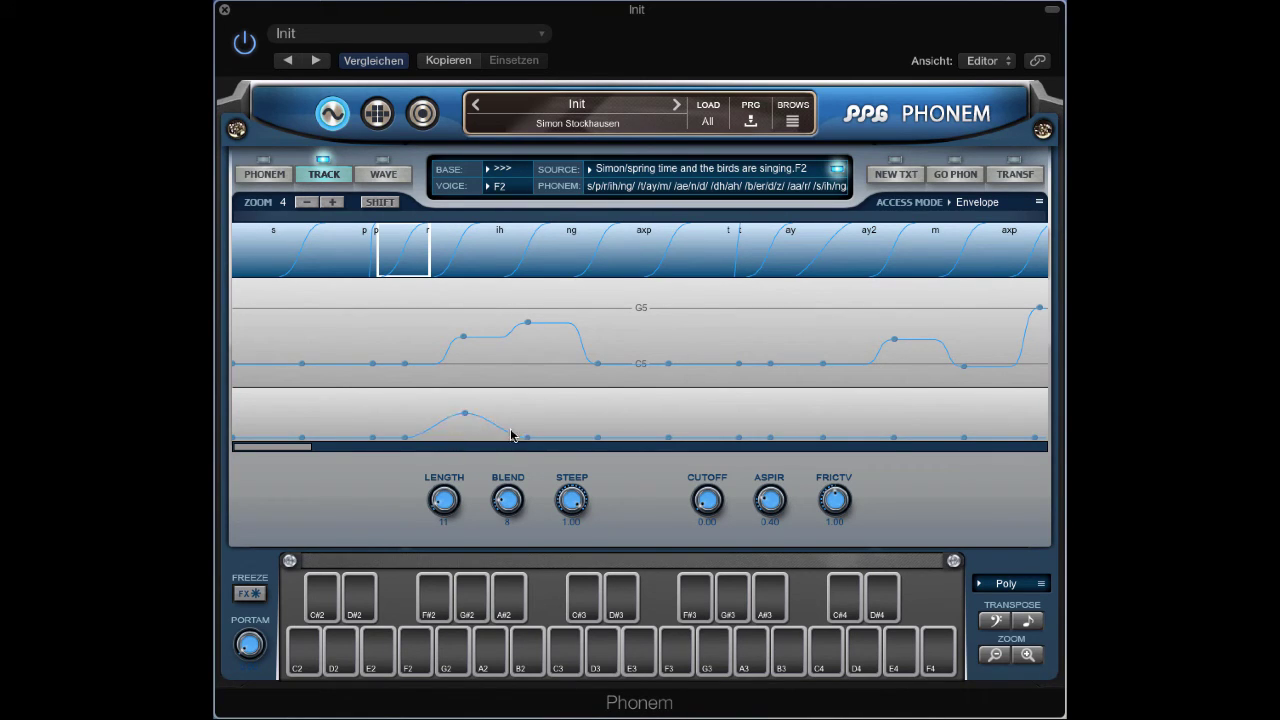
pyautogui.moveTo(527, 437); pyautogui.dragTo(550, 401)
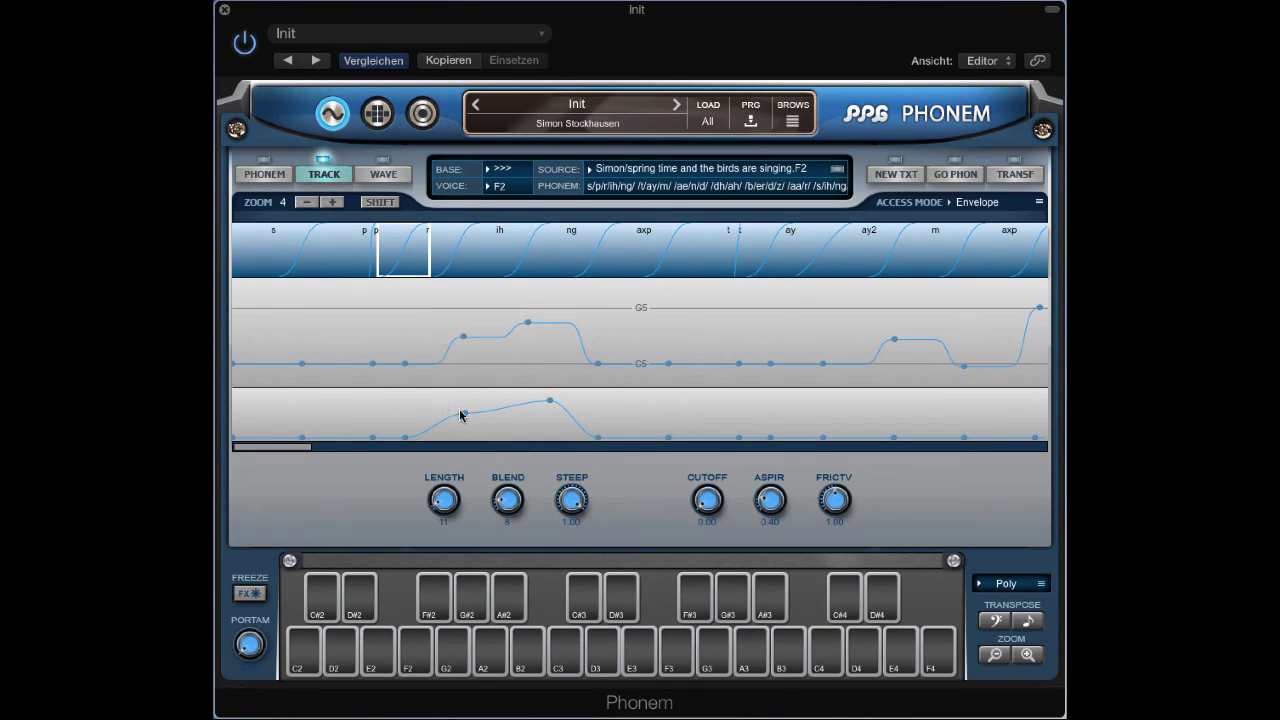
pyautogui.moveTo(740, 435); pyautogui.dragTo(803, 410)
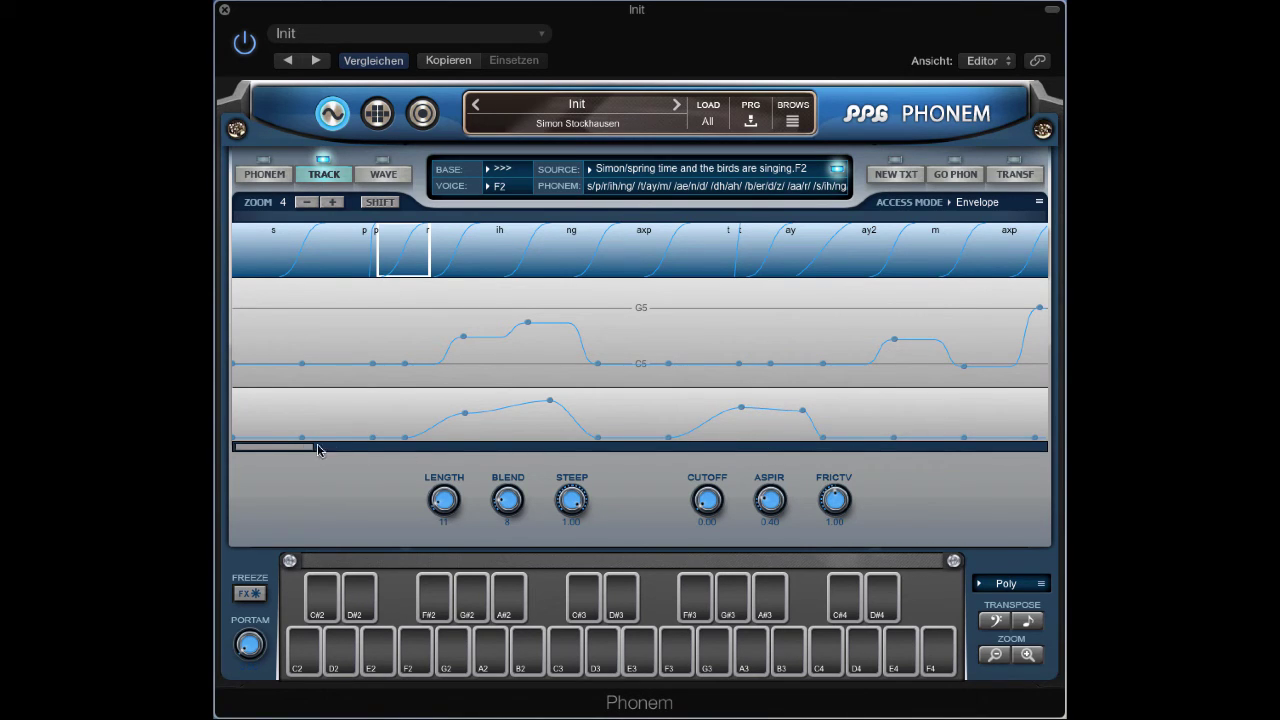
pyautogui.moveTo(313, 449); pyautogui.dragTo(444, 447)
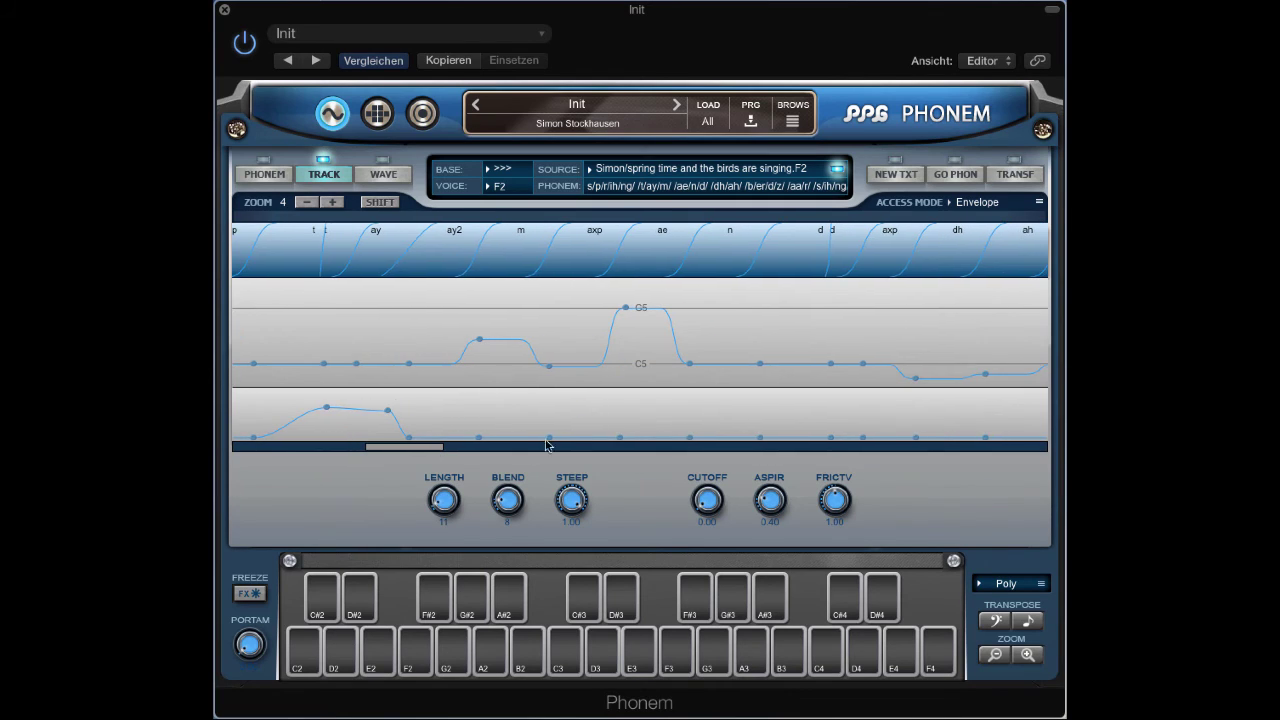
pyautogui.moveTo(549, 437); pyautogui.dragTo(558, 409)
pyautogui.moveTo(690, 437); pyautogui.dragTo(706, 415)
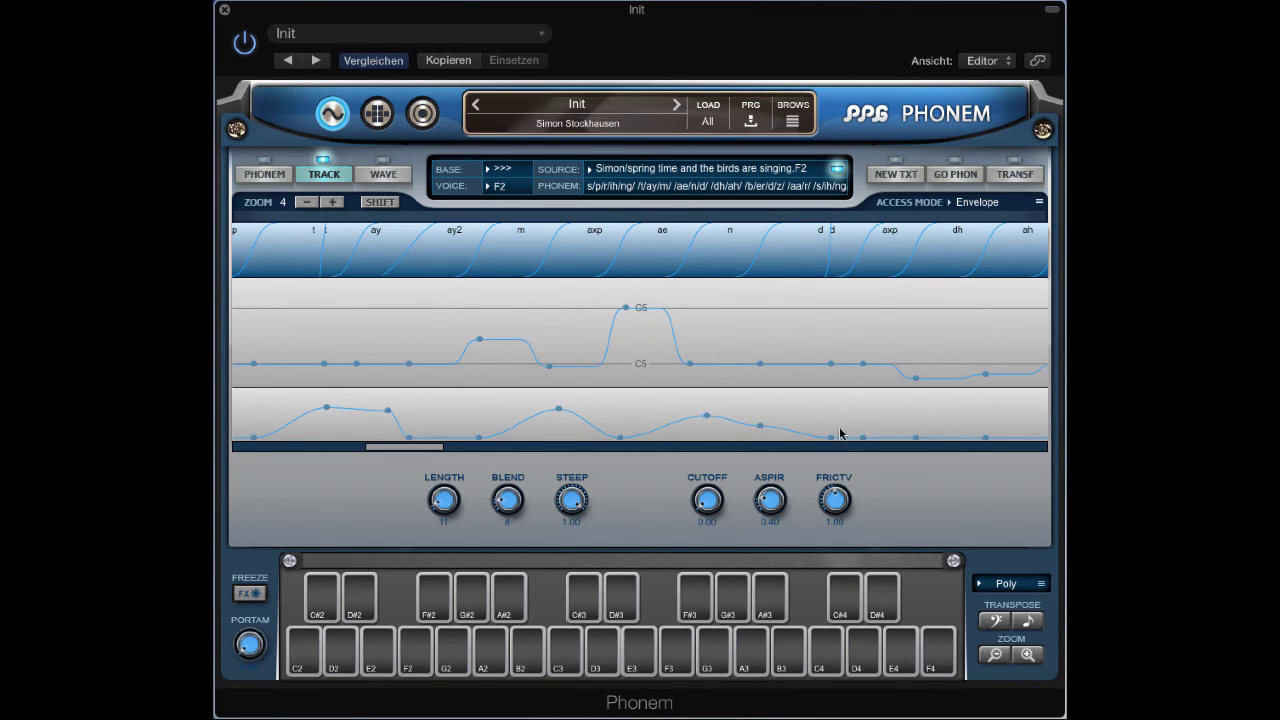
# - Add further peaks to the lower lane, including a larger rise peaking at the final ng
pyautogui.moveTo(861, 439); pyautogui.dragTo(868, 389)
pyautogui.moveTo(403, 447); pyautogui.dragTo(554, 447)
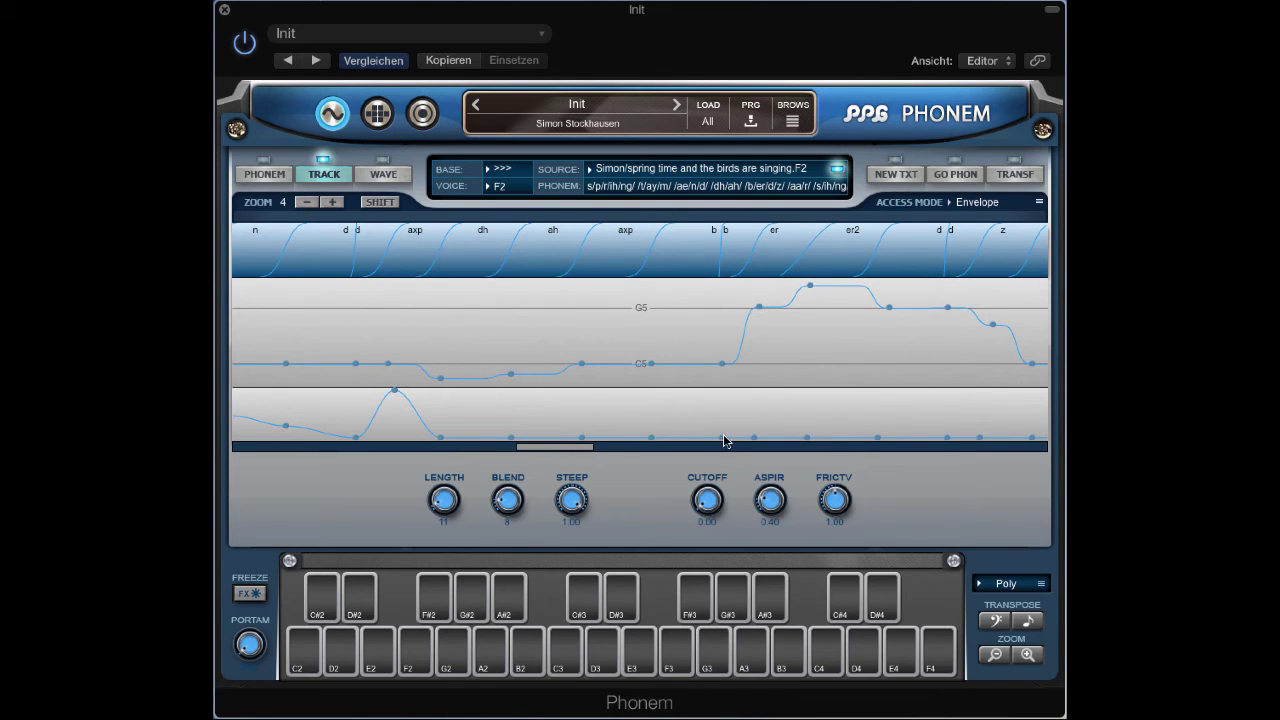
pyautogui.moveTo(725, 441); pyautogui.dragTo(880, 403)
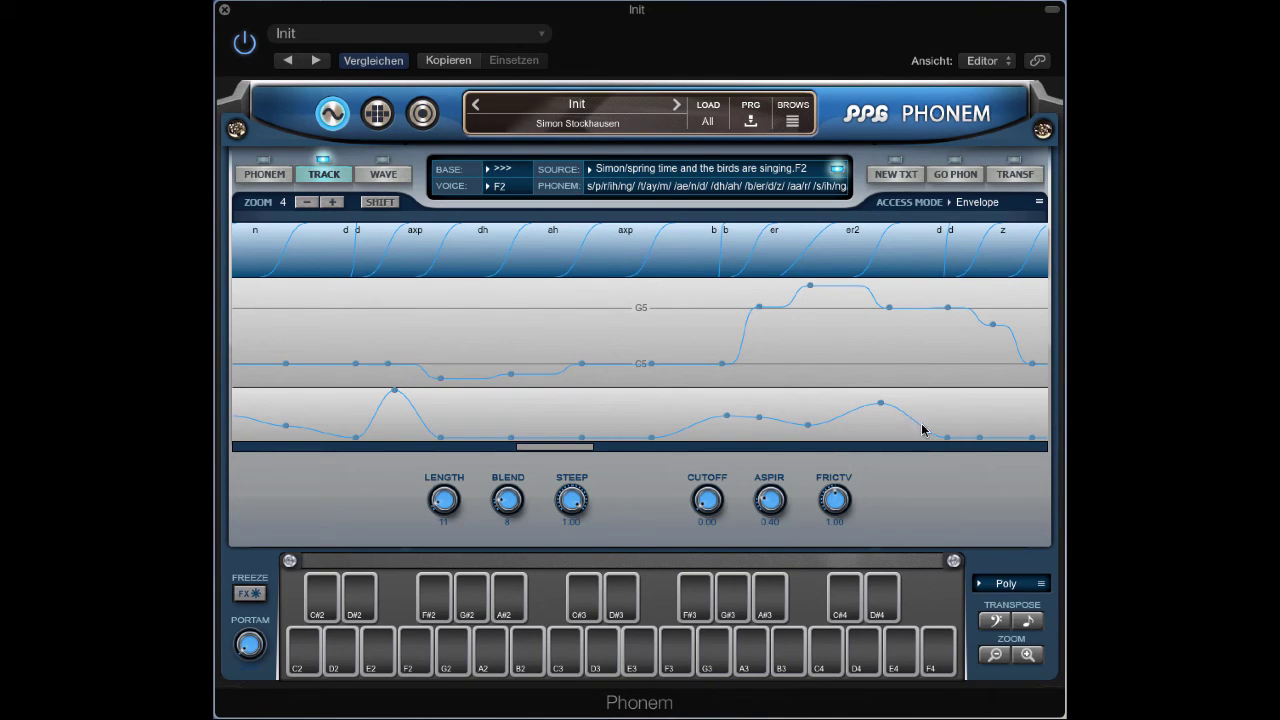
pyautogui.moveTo(944, 437); pyautogui.dragTo(984, 387)
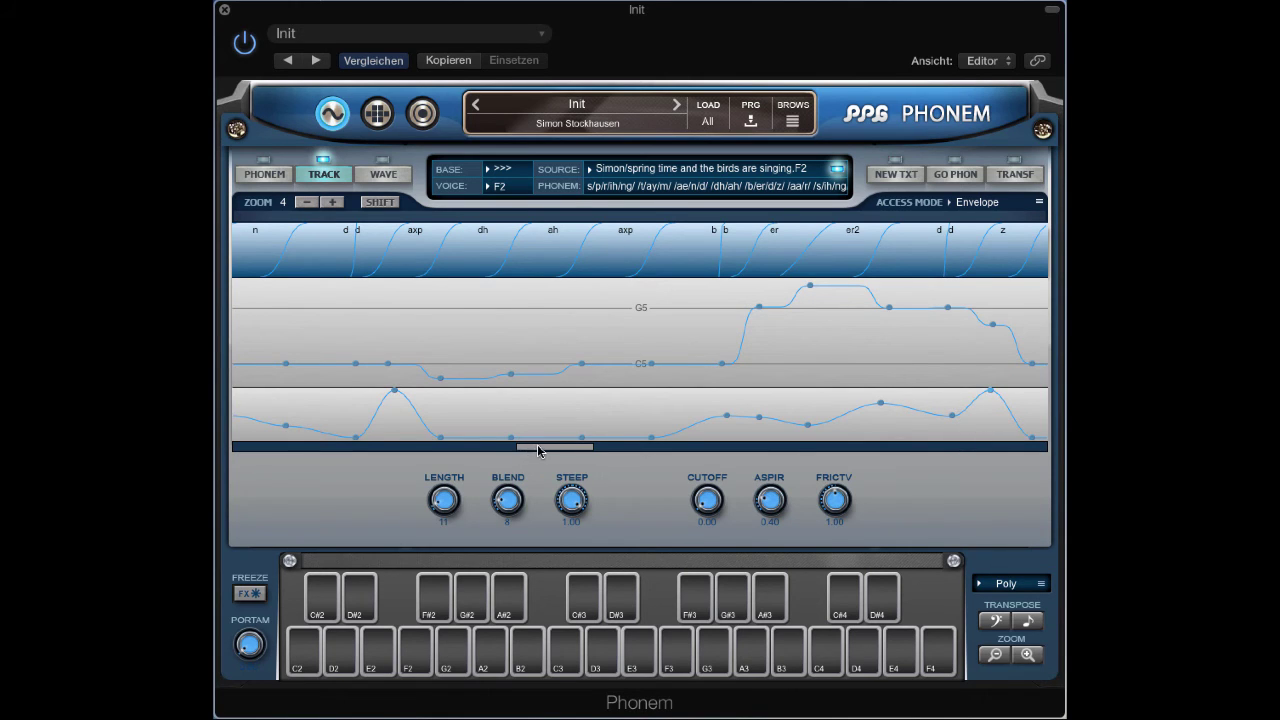
pyautogui.moveTo(538, 452); pyautogui.dragTo(708, 453)
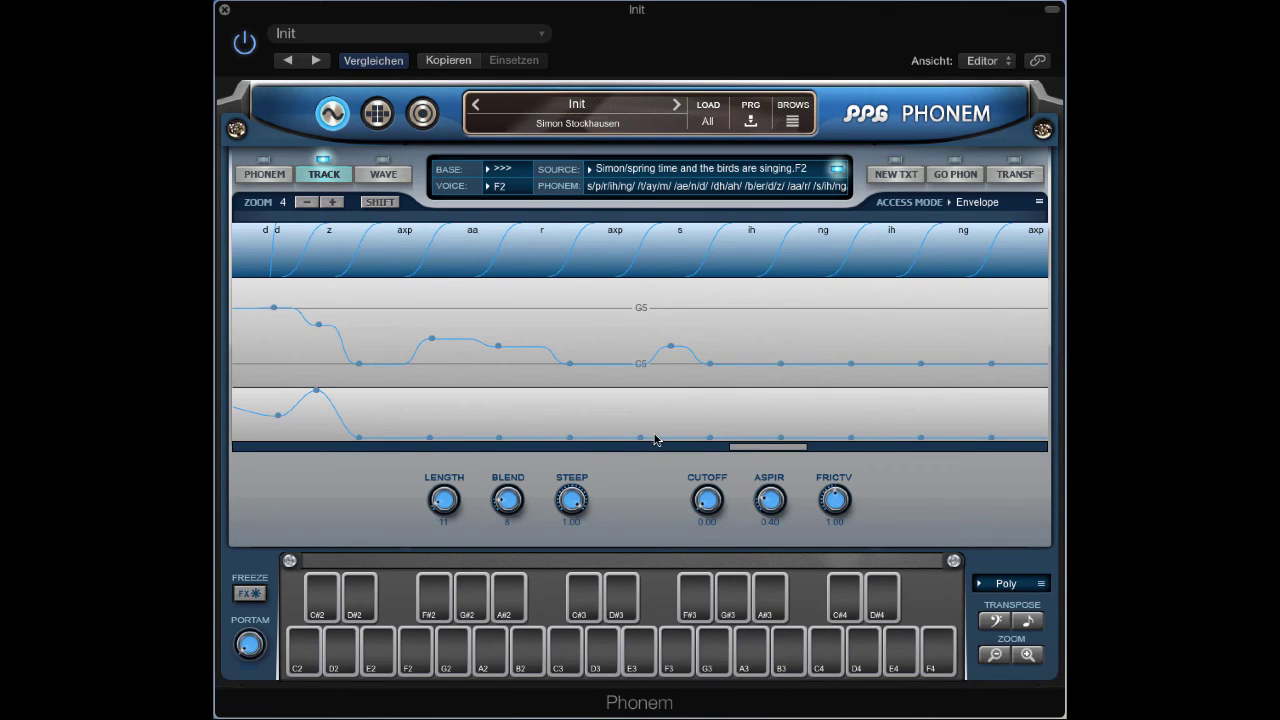
pyautogui.moveTo(708, 442); pyautogui.dragTo(734, 416)
pyautogui.moveTo(852, 439); pyautogui.dragTo(948, 399)
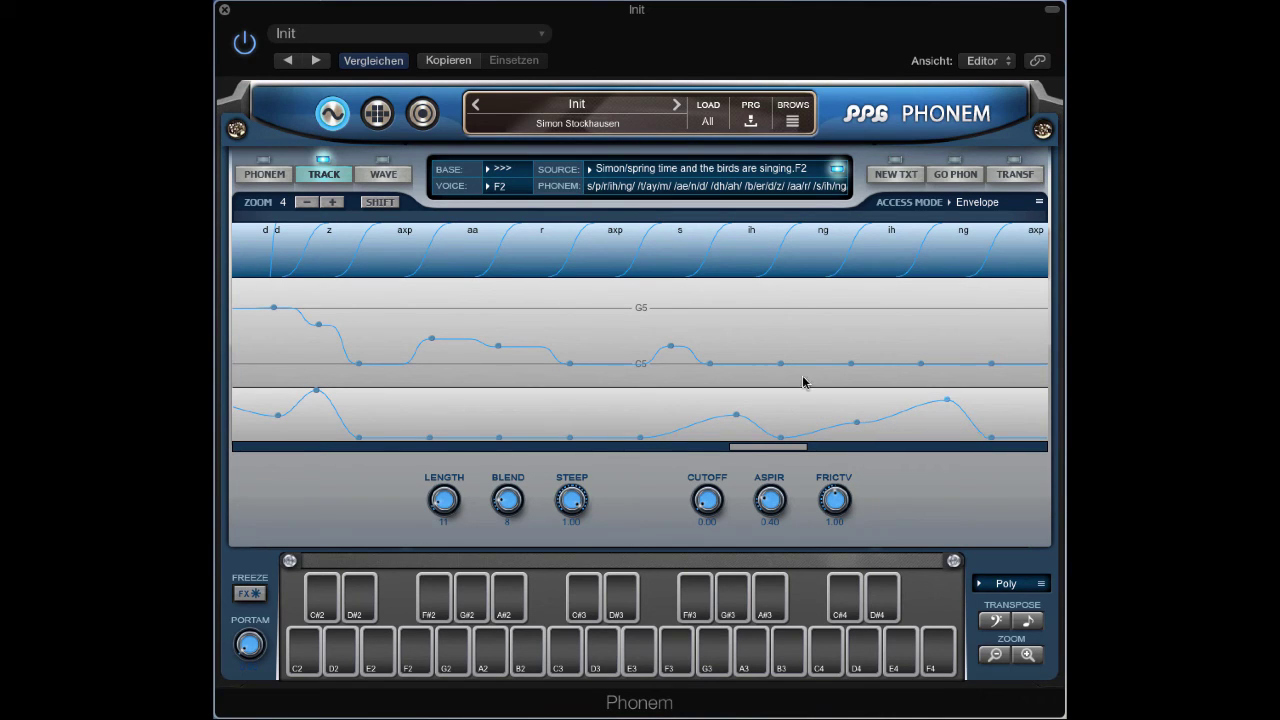
# - In the mod matrix, route the track lane to LFO 1 Intensity (TRACK/L1) and raise its amount
pyautogui.click(378, 113)
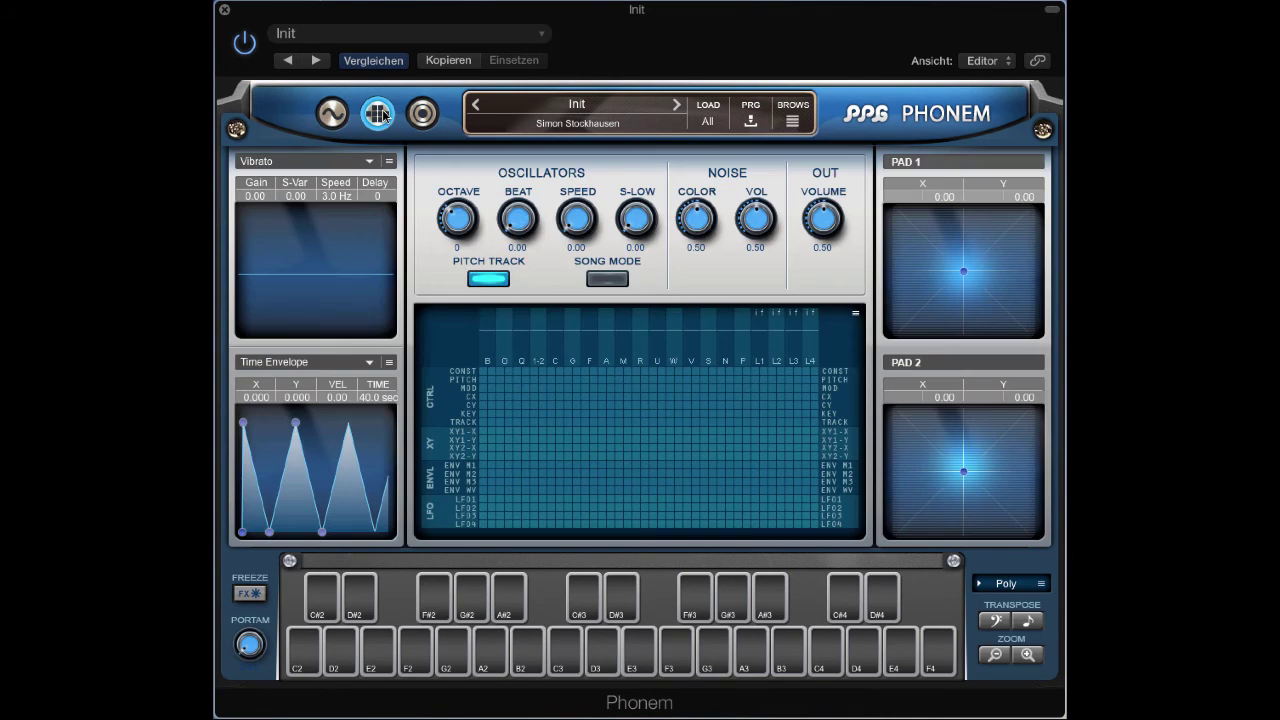
pyautogui.click(756, 424)
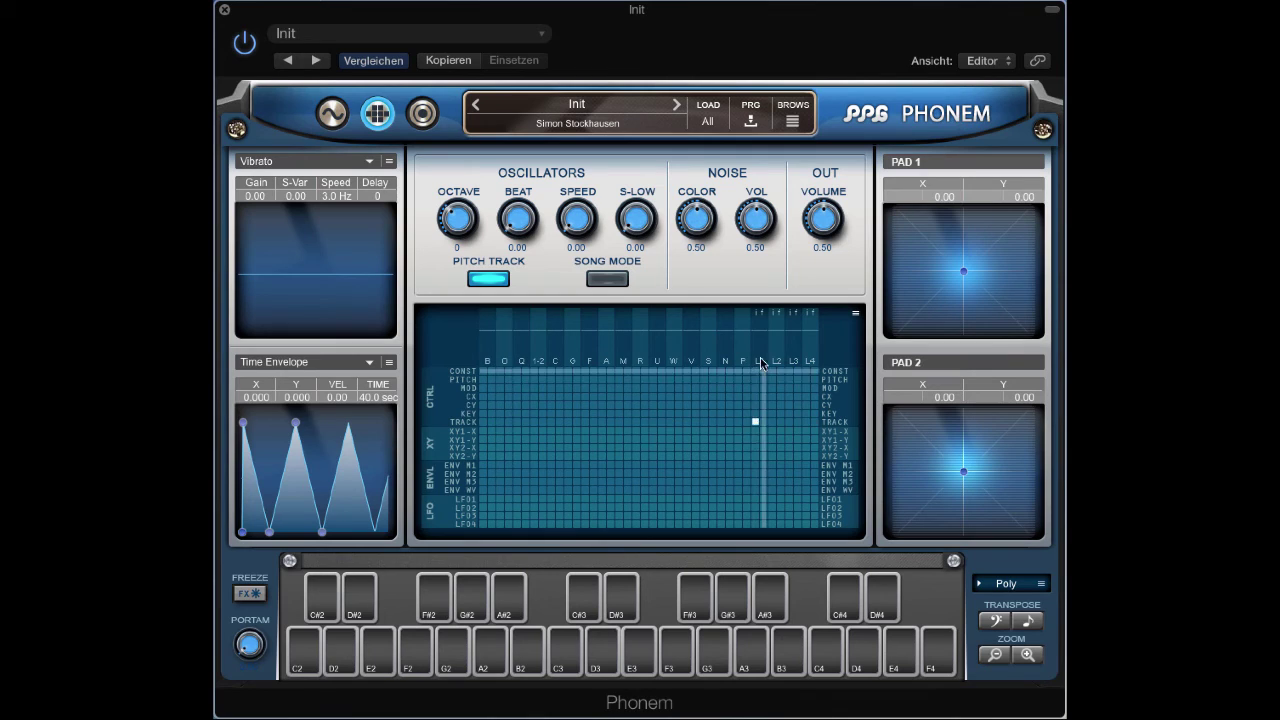
pyautogui.moveTo(758, 327)
pyautogui.mouseDown()
pyautogui.moveTo(763, 305)
pyautogui.moveTo(761, 321)
pyautogui.mouseUp()
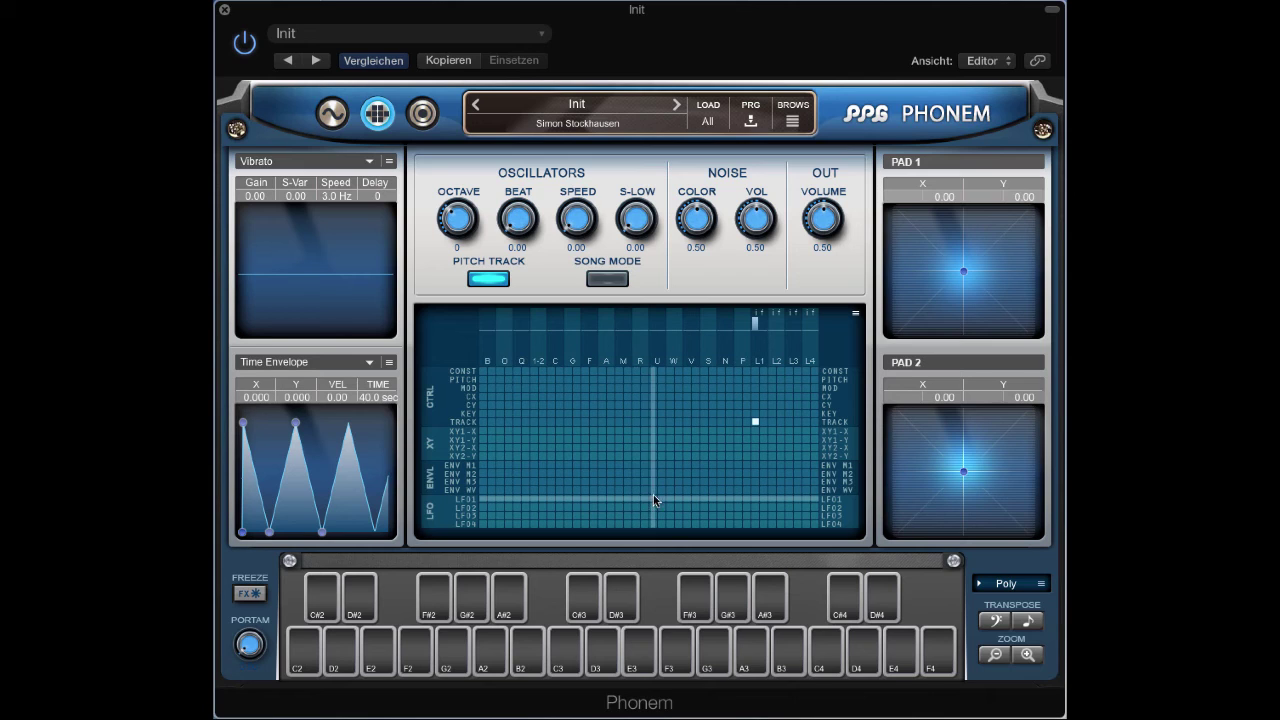
# - Route LFO 1 to Pitch Control 1 (LFO1/P) and increase the P amount
pyautogui.click(740, 500)
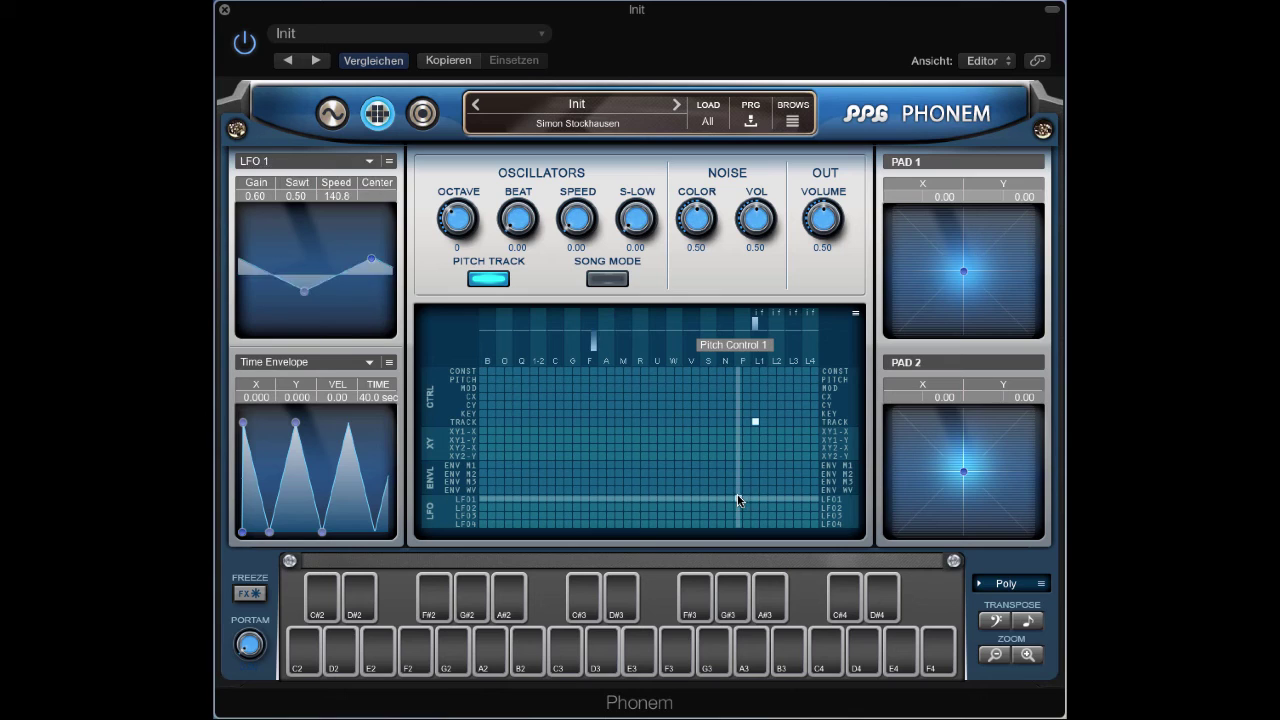
pyautogui.click(738, 497)
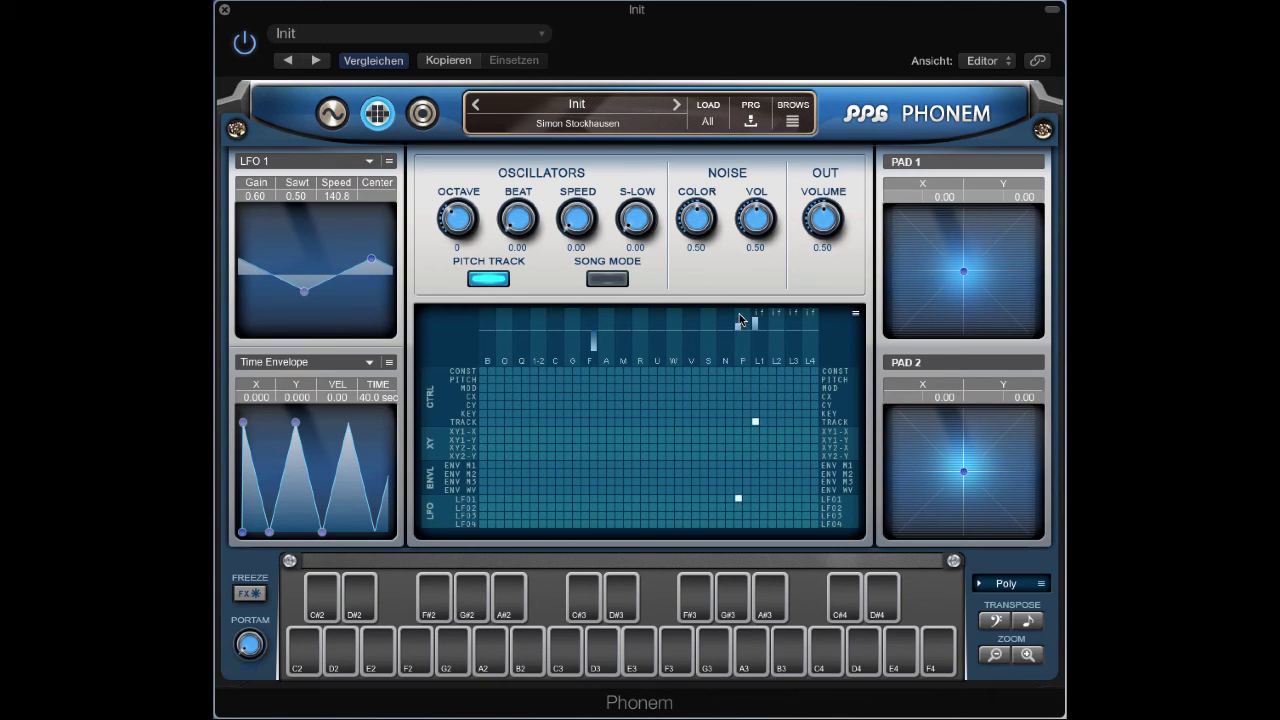
pyautogui.moveTo(740, 320); pyautogui.dragTo(741, 308)
# - Set LFO 1 to gain 0.01, shape 0.42, a Sine waveform and speed 341.9
pyautogui.moveTo(258, 199); pyautogui.dragTo(260, 440)
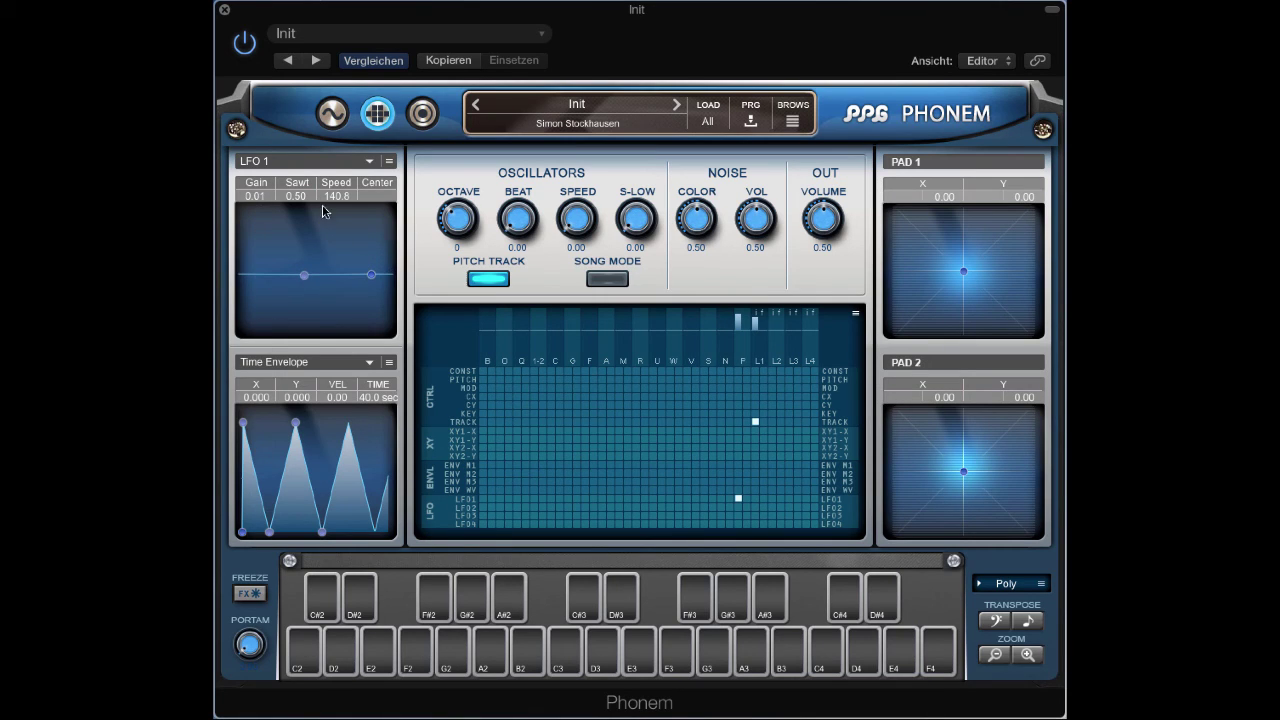
pyautogui.moveTo(344, 195)
pyautogui.mouseDown()
pyautogui.moveTo(354, 162)
pyautogui.moveTo(330, 197)
pyautogui.mouseUp()
pyautogui.moveTo(304, 208); pyautogui.dragTo(304, 226)
pyautogui.click(304, 185)
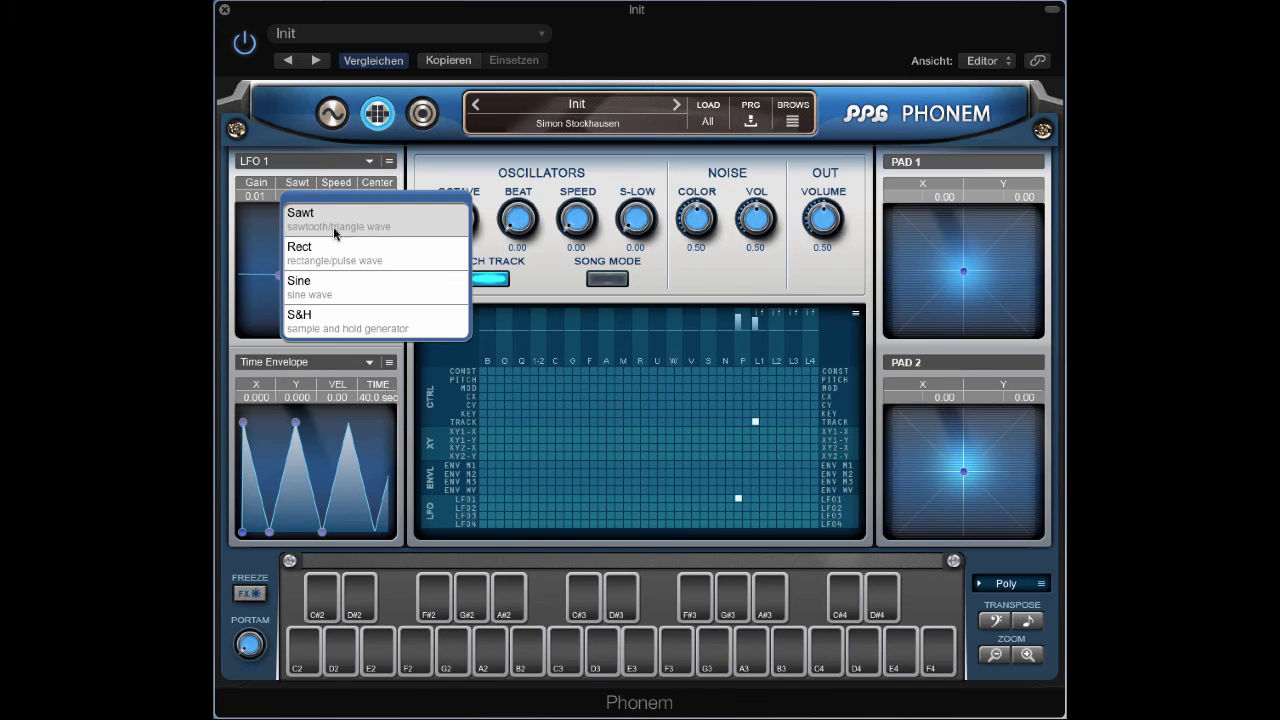
pyautogui.click(326, 285)
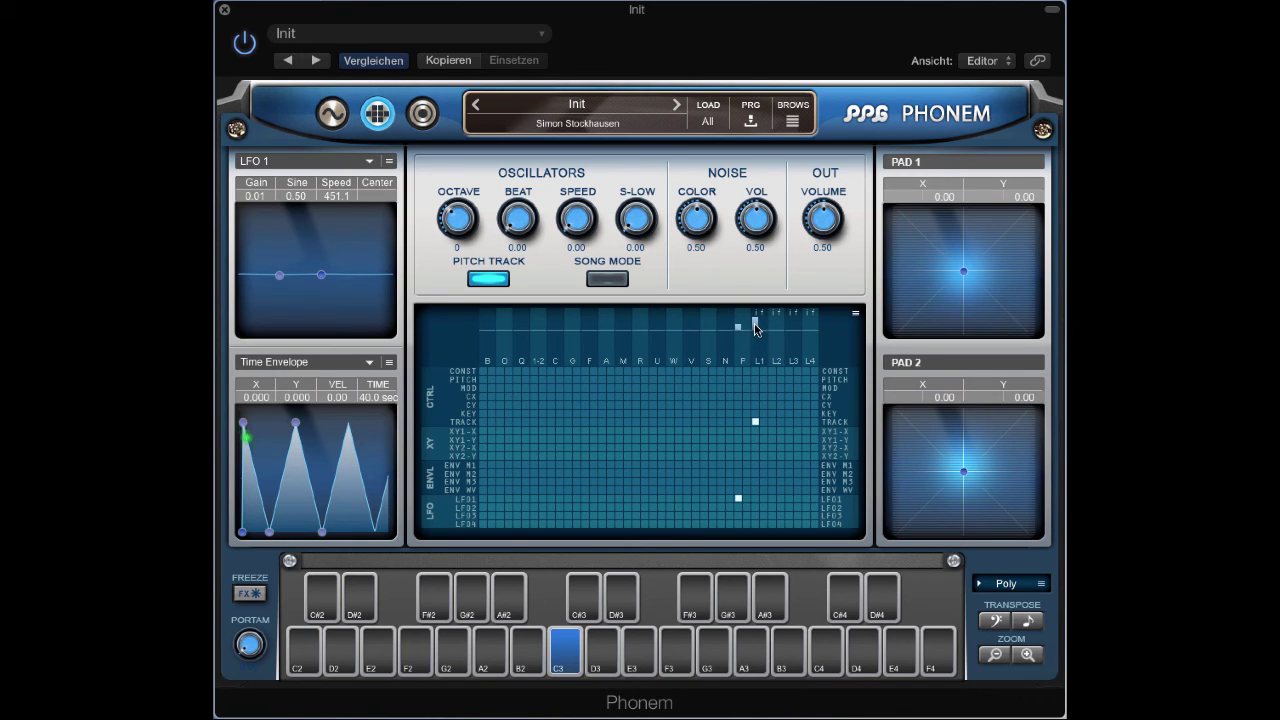
pyautogui.moveTo(339, 222); pyautogui.dragTo(344, 211)
pyautogui.moveTo(346, 200); pyautogui.dragTo(347, 190)
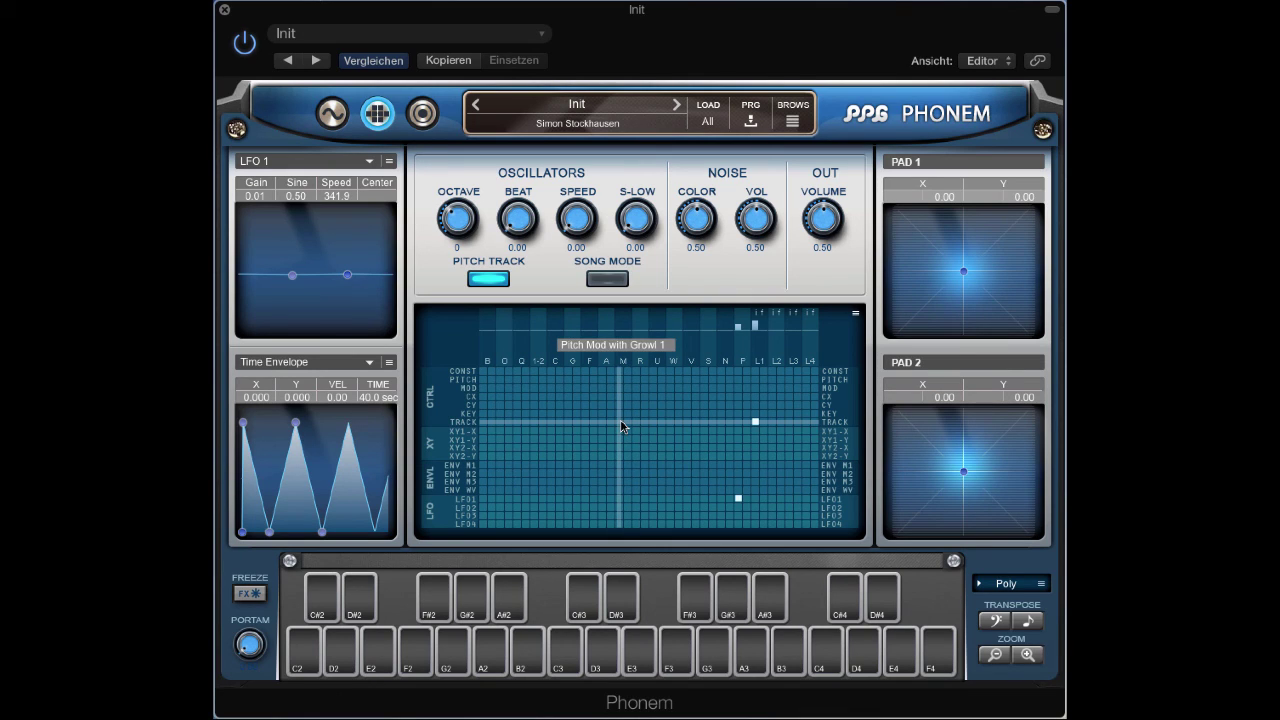
# - Route the track lane to pitch mod (TRACK/M) at full amount and lower Growl's S-Var
pyautogui.click(620, 422)
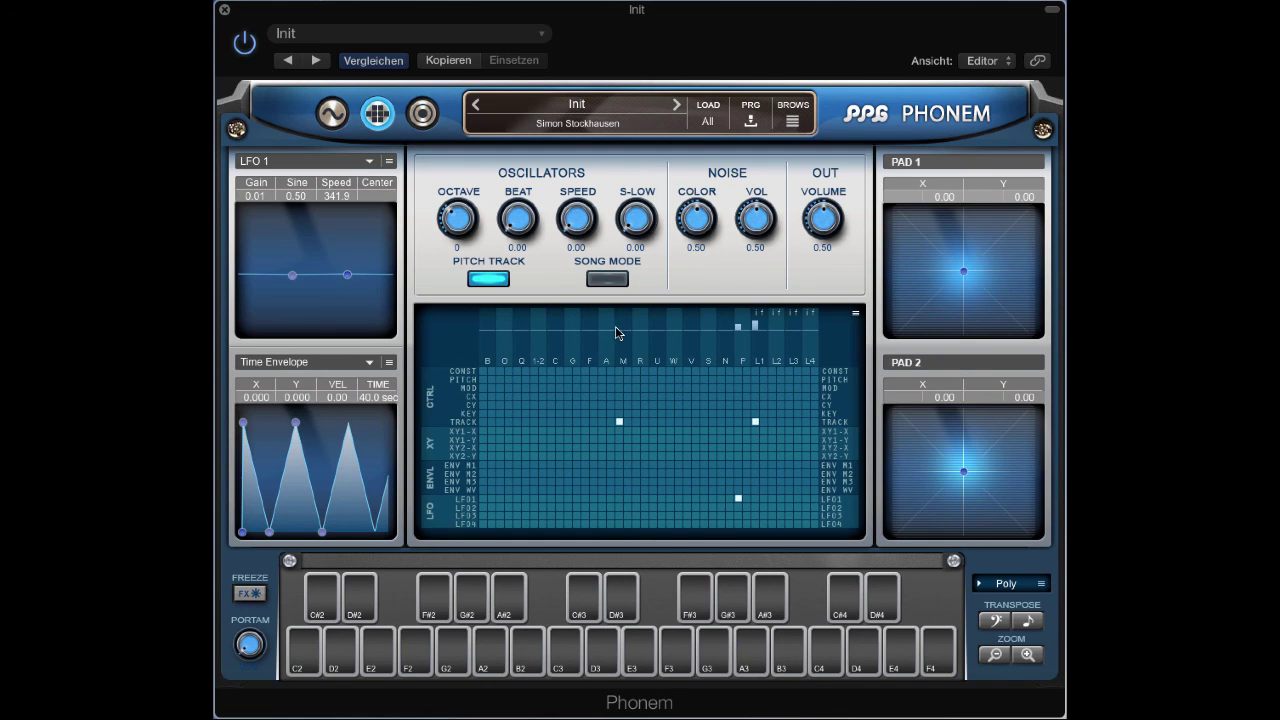
pyautogui.moveTo(620, 325); pyautogui.dragTo(620, 317)
pyautogui.click(286, 164)
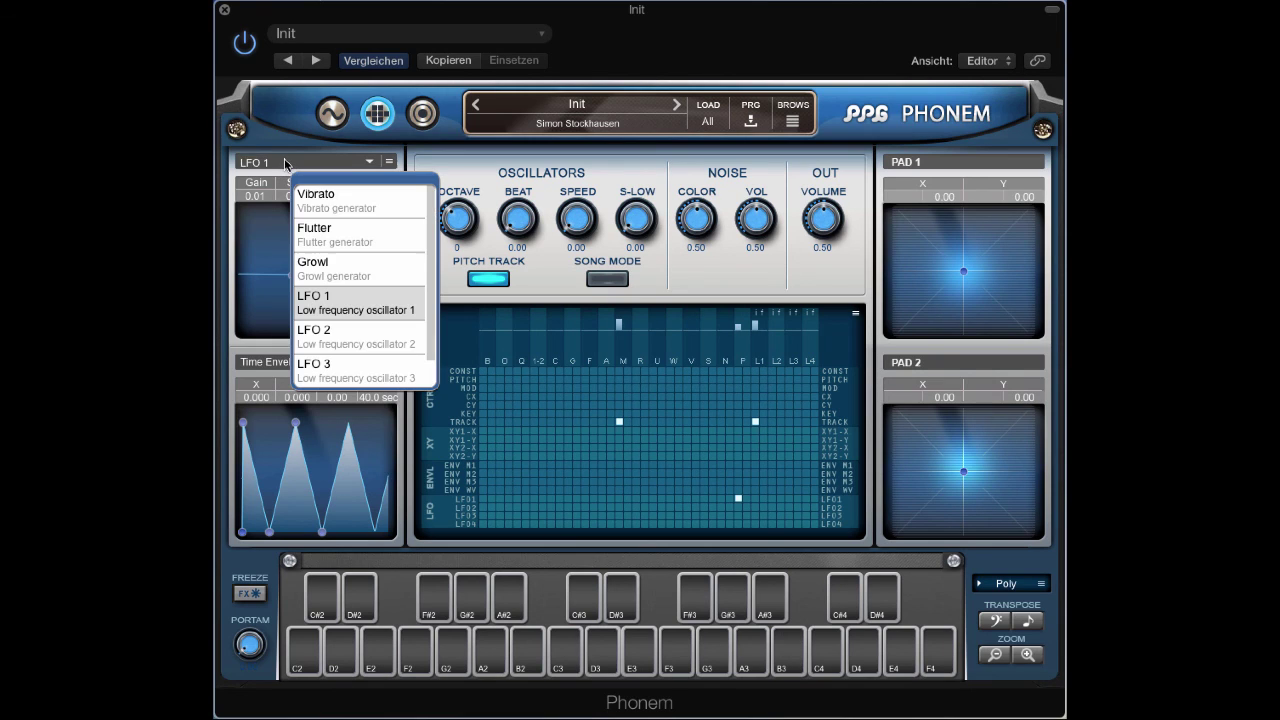
pyautogui.click(342, 266)
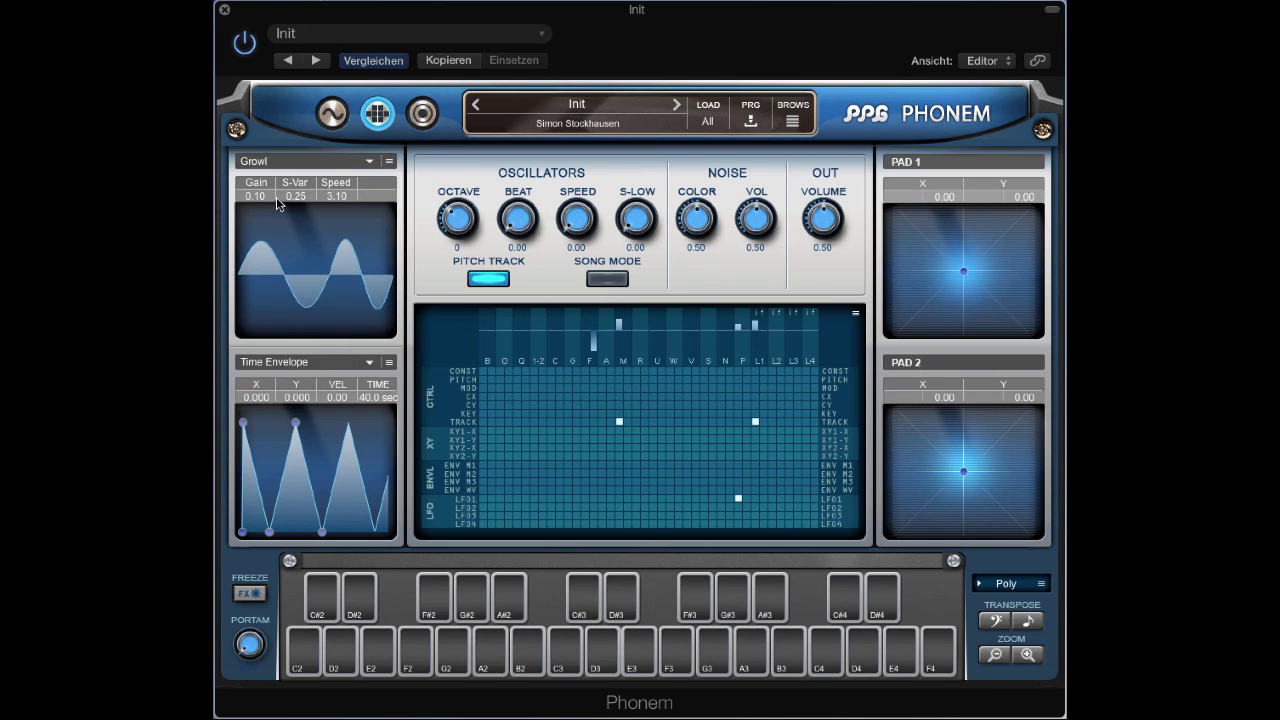
pyautogui.moveTo(296, 198); pyautogui.dragTo(266, 234)
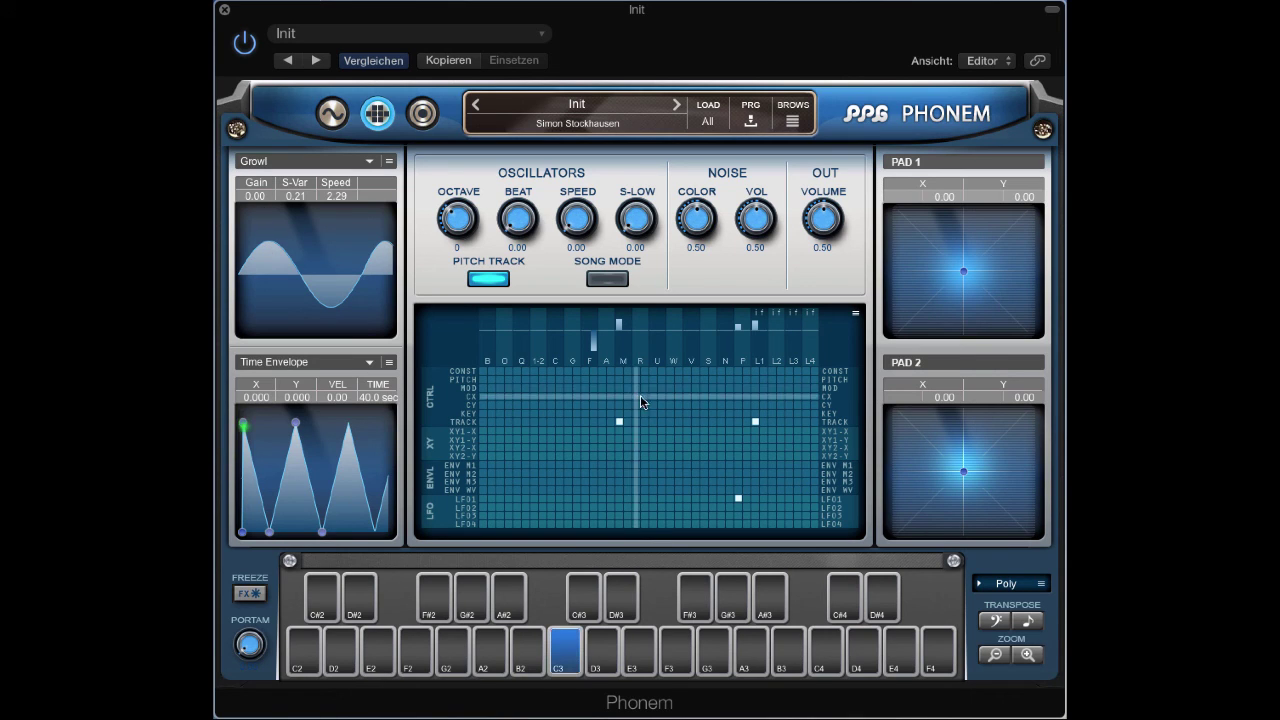
pyautogui.moveTo(620, 328); pyautogui.dragTo(625, 304)
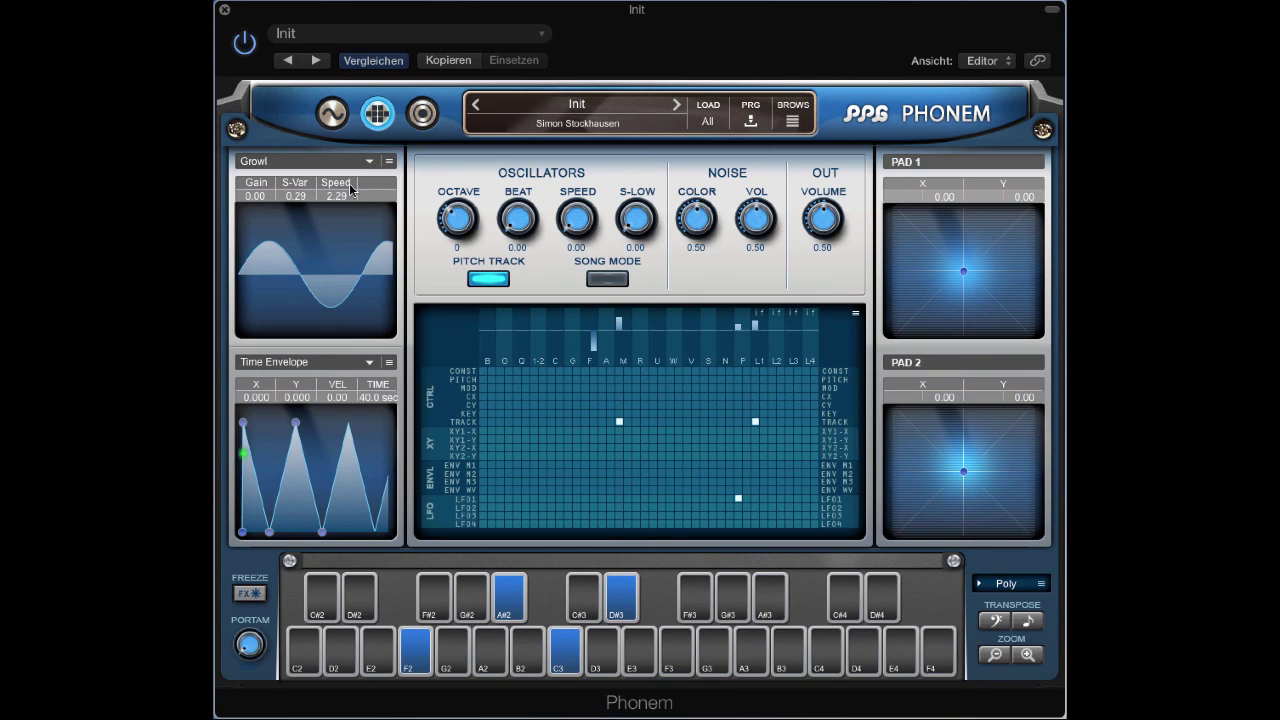
# - Return to the phoneme Track editor, briefly passing through the modulation matrix
pyautogui.click(329, 113)
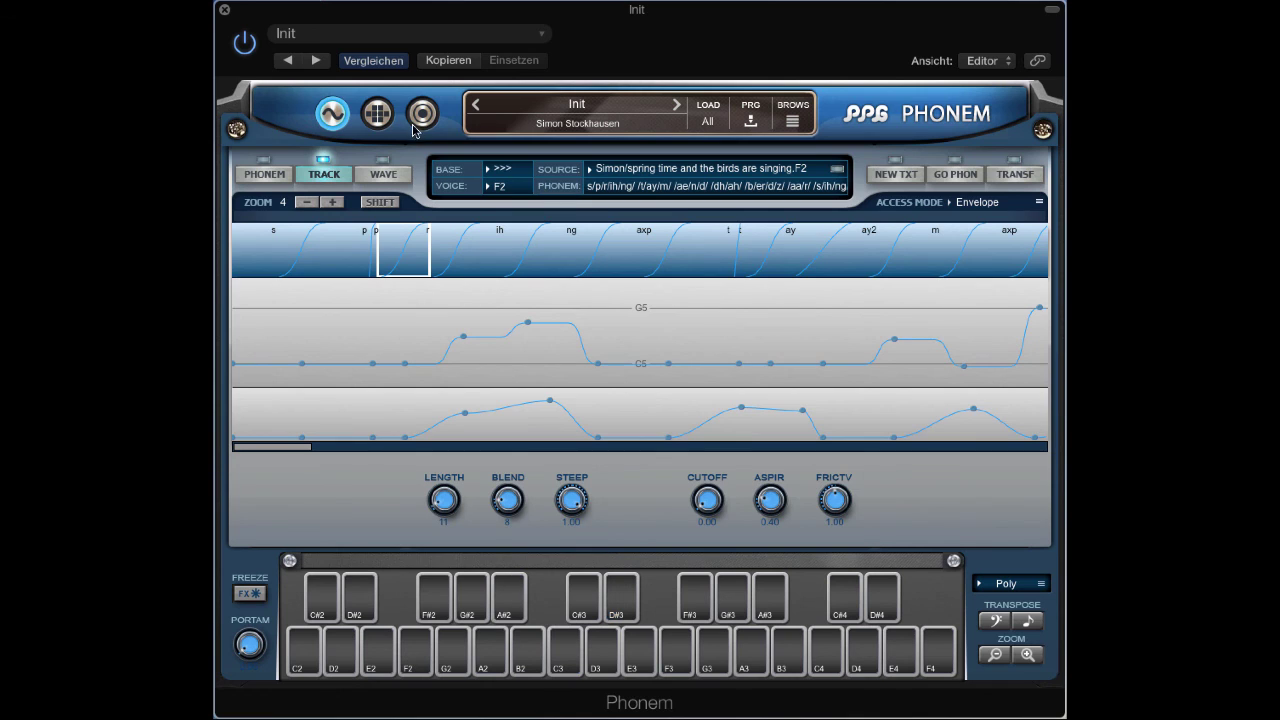
pyautogui.click(383, 115)
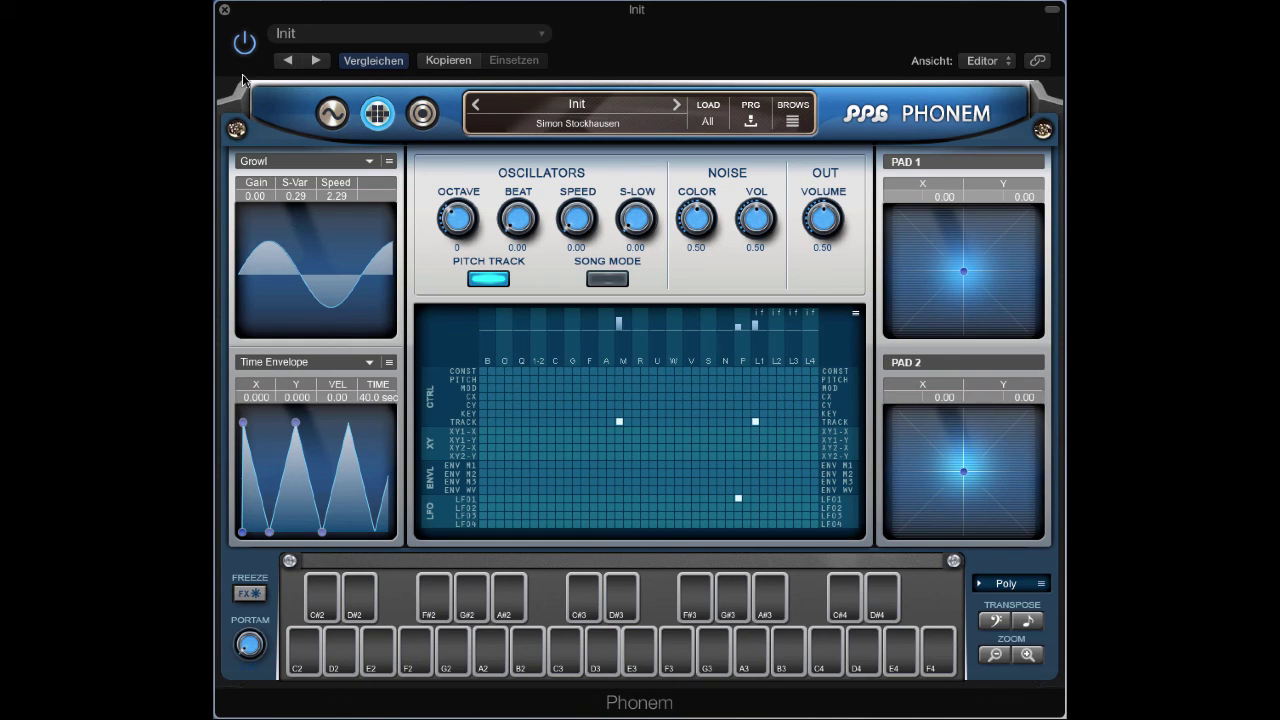
pyautogui.click(331, 106)
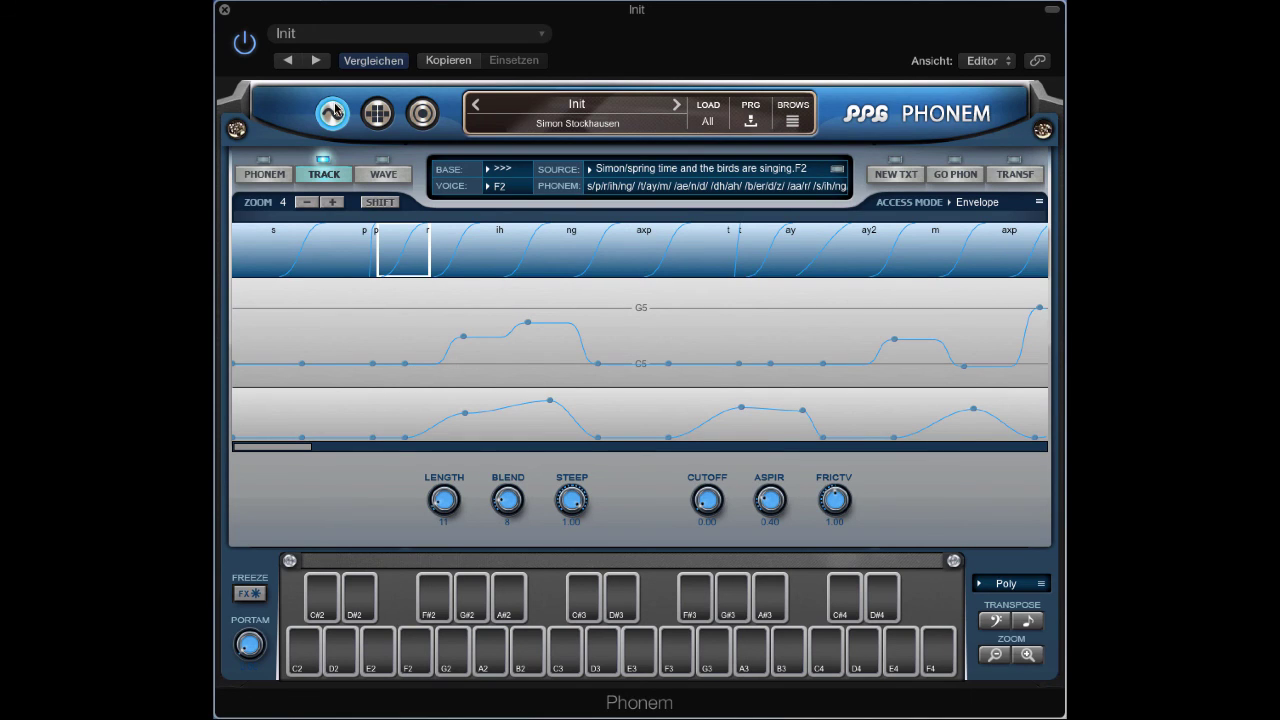